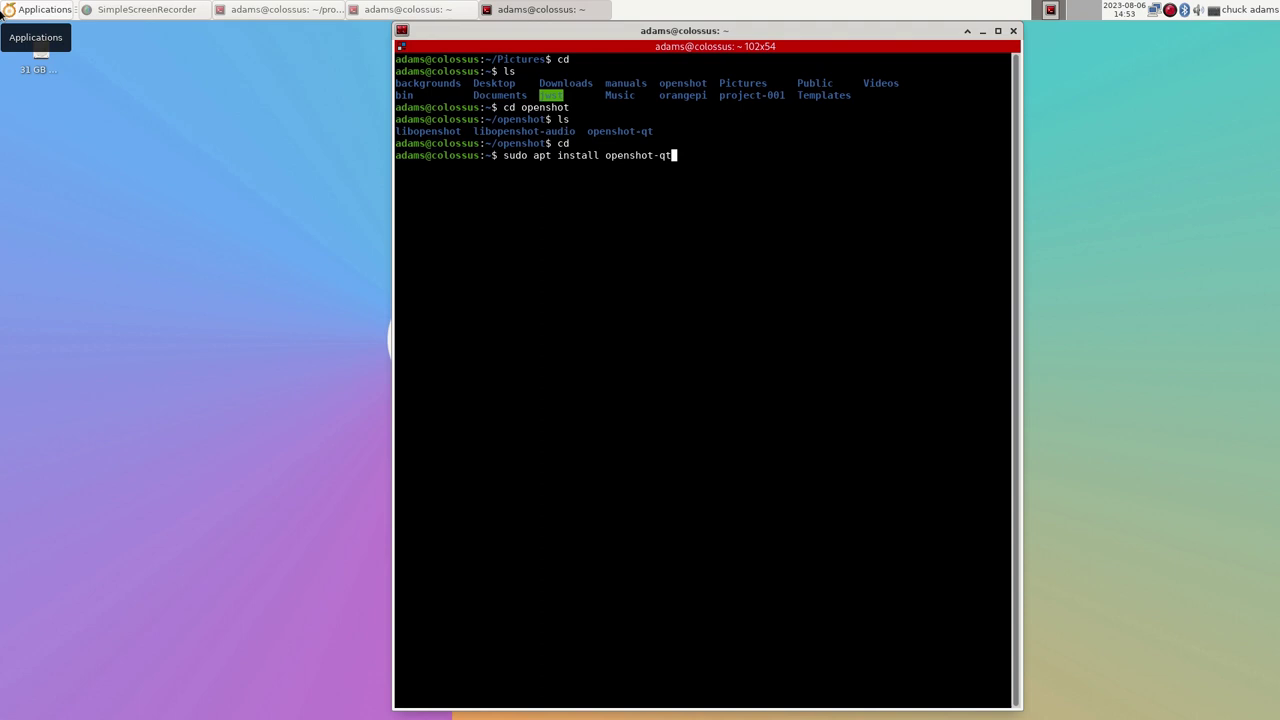
- Run the prepared openshot-qt install command and launch openshot-qt from the terminal in a maximized window
{"action": "key", "text": "Return"}
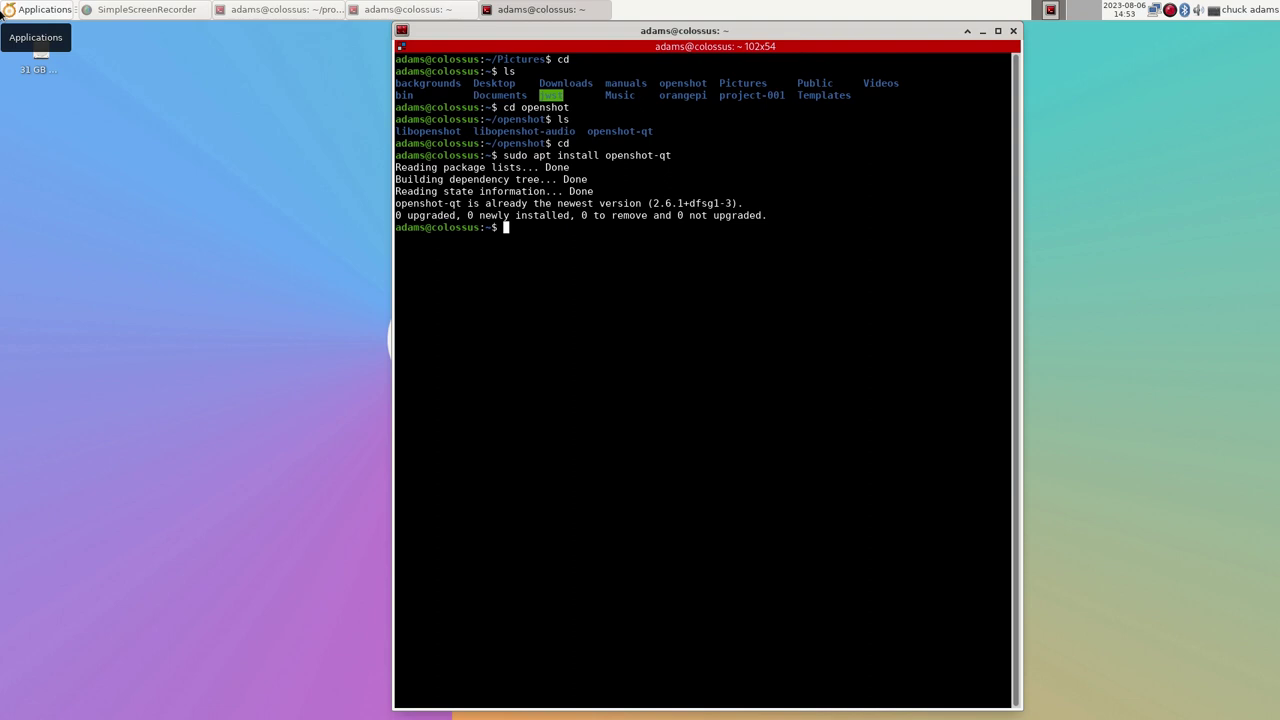
{"action": "type", "text": "opt"}
{"action": "key", "text": "BackSpace"}
{"action": "key", "text": "BackSpace"}
{"action": "type", "text": "penshot-qt"}
{"action": "key", "text": "Return"}
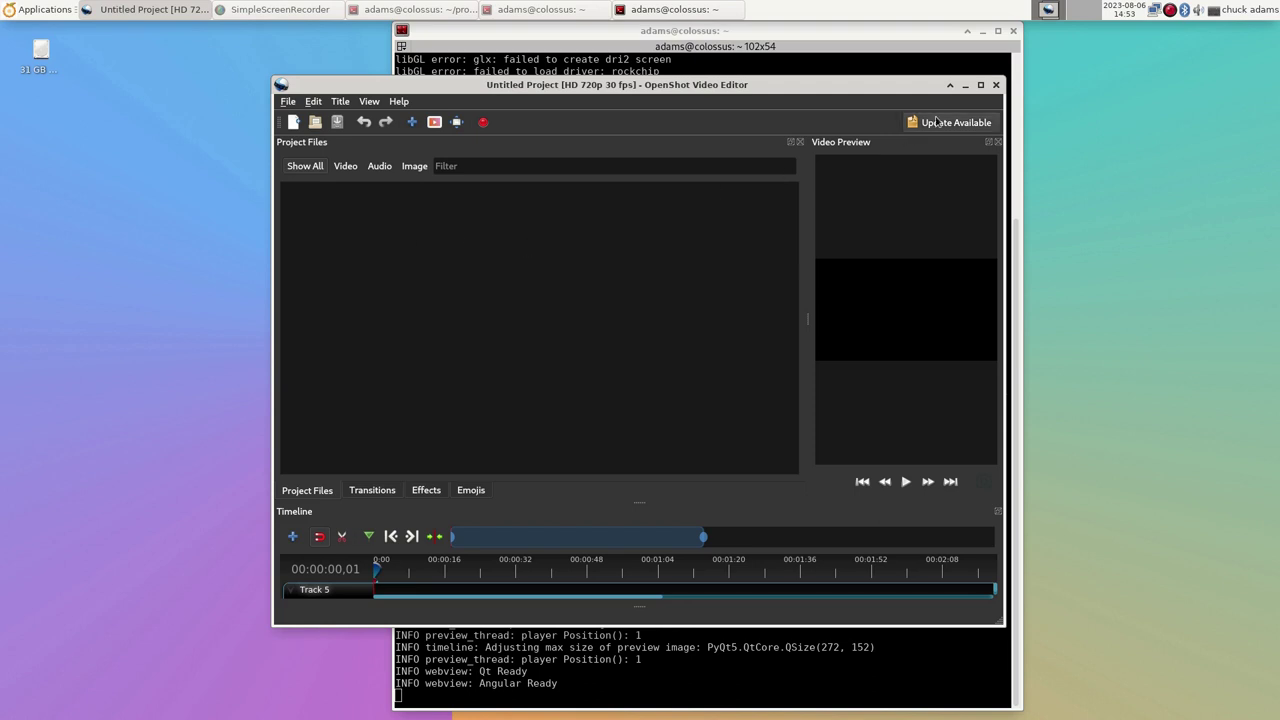
{"action": "left_click", "coordinate": [981, 87]}
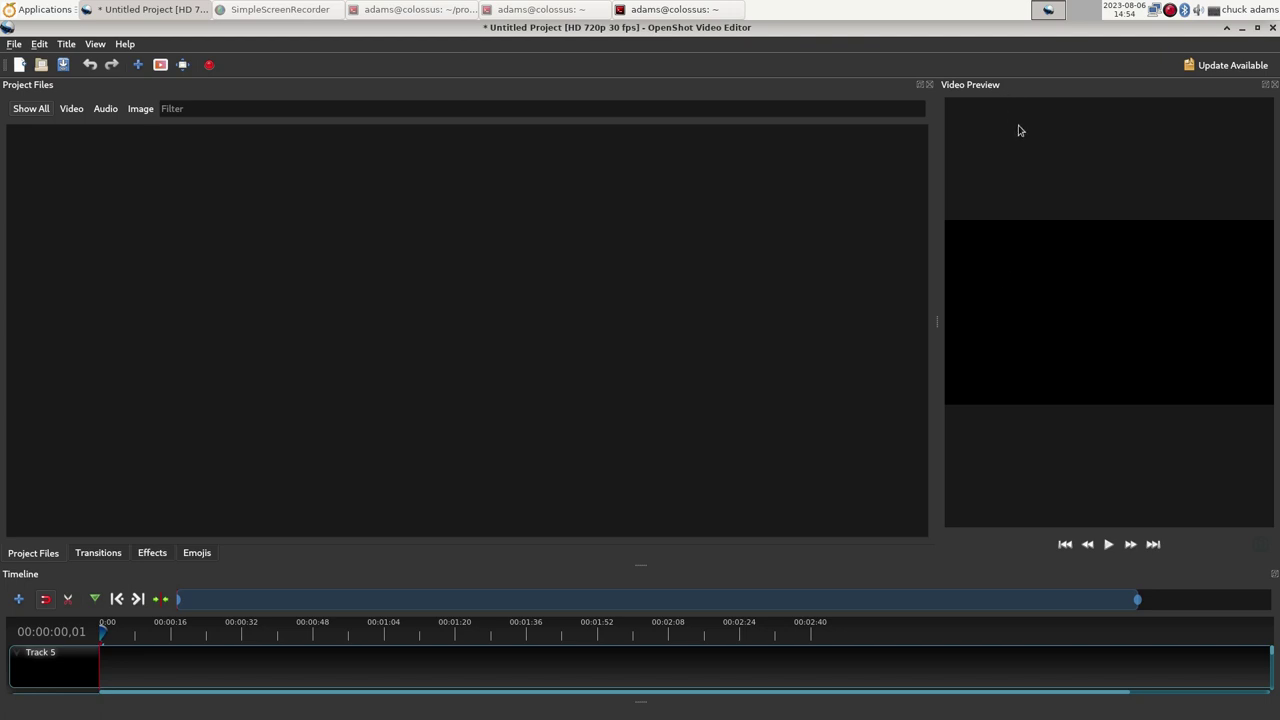
{"action": "left_click", "coordinate": [12, 45]}
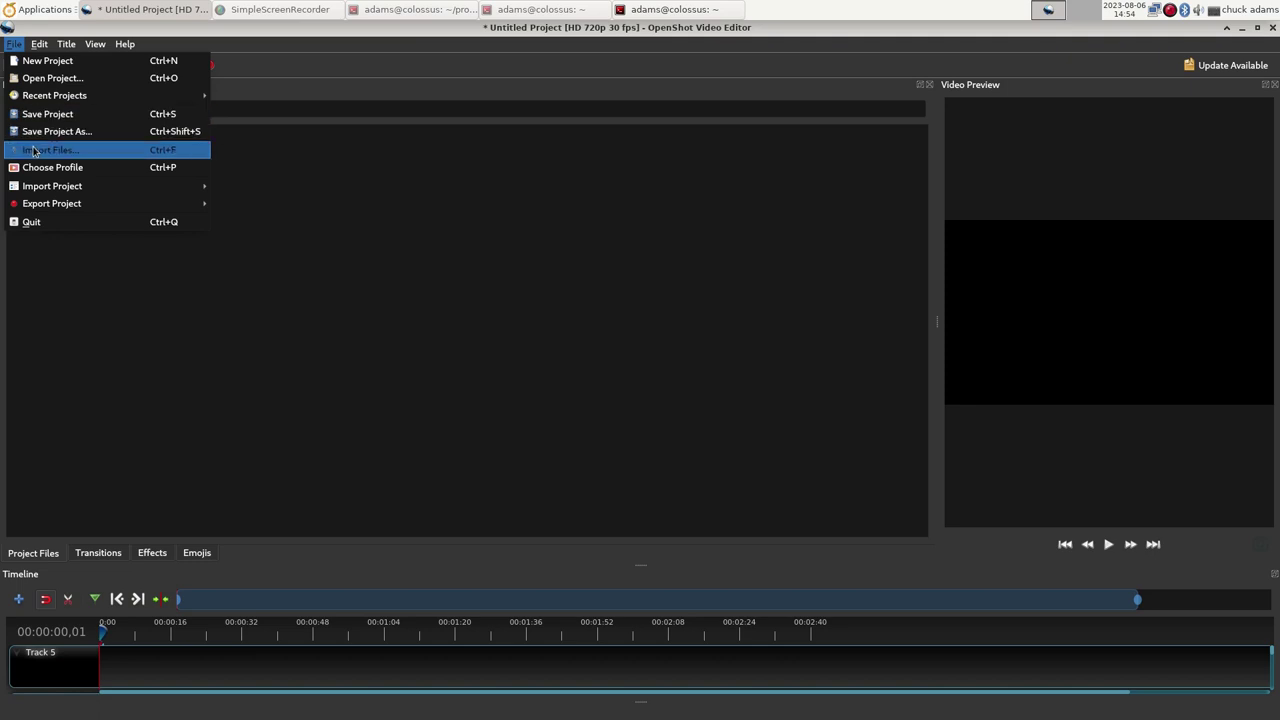
{"action": "left_click", "coordinate": [34, 150]}
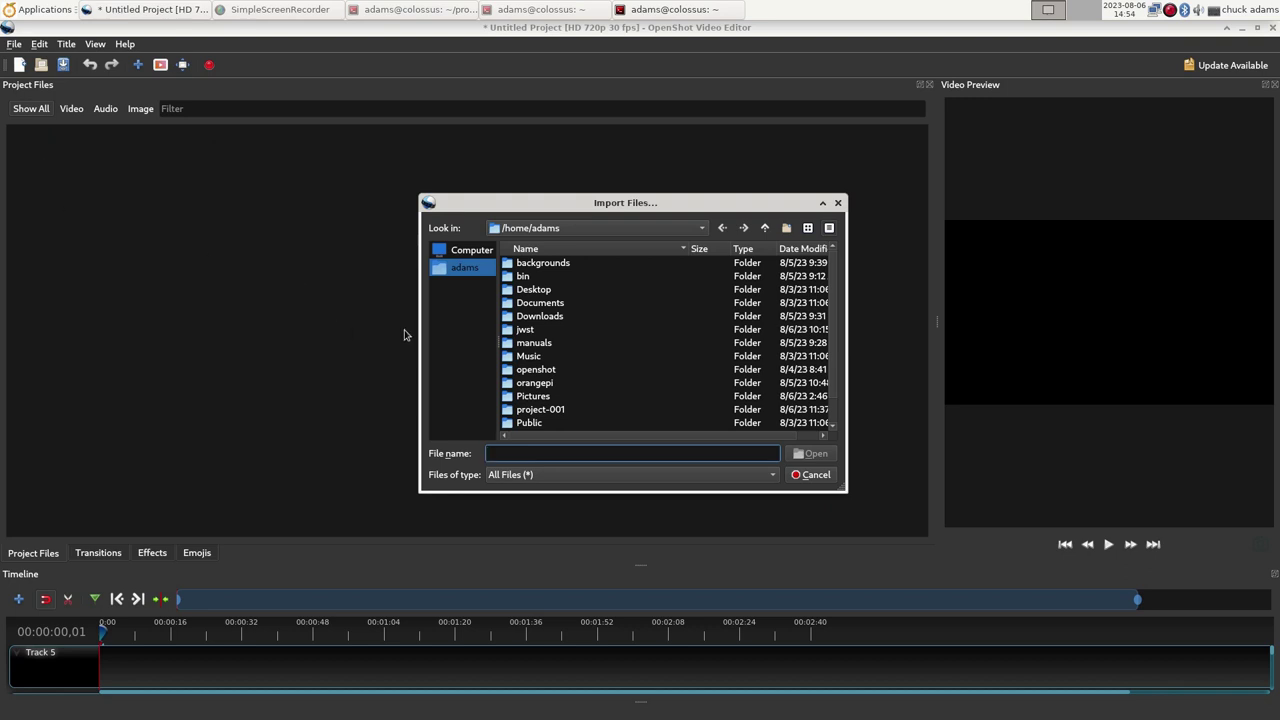
{"action": "scroll", "coordinate": [625, 348], "scroll_direction": "down", "scroll_amount": 1}
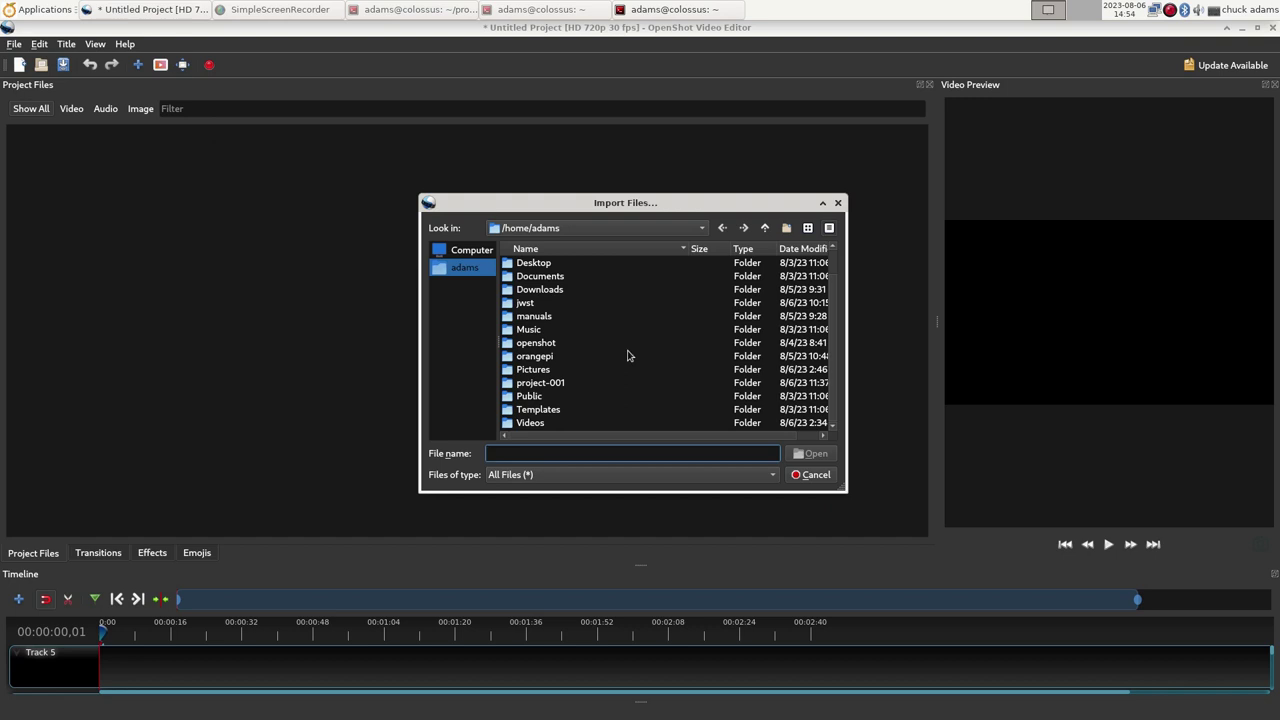
{"action": "left_click", "coordinate": [529, 424]}
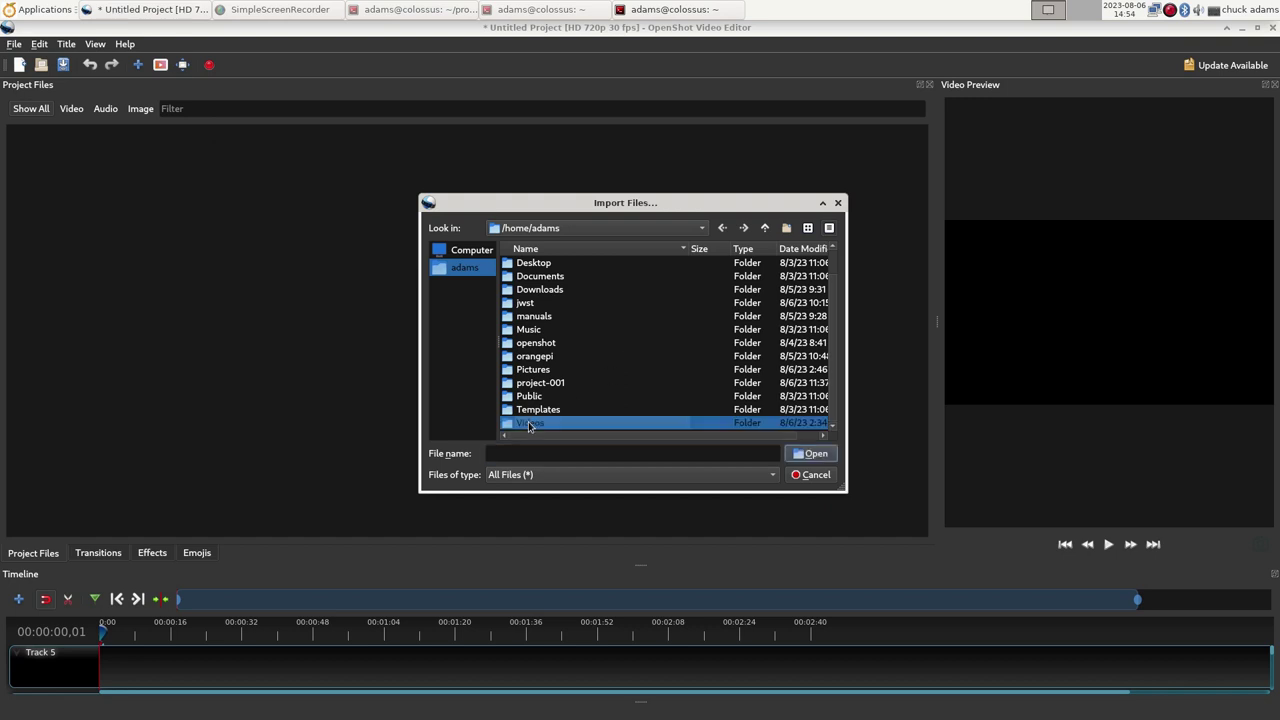
{"action": "double_click", "coordinate": [529, 424]}
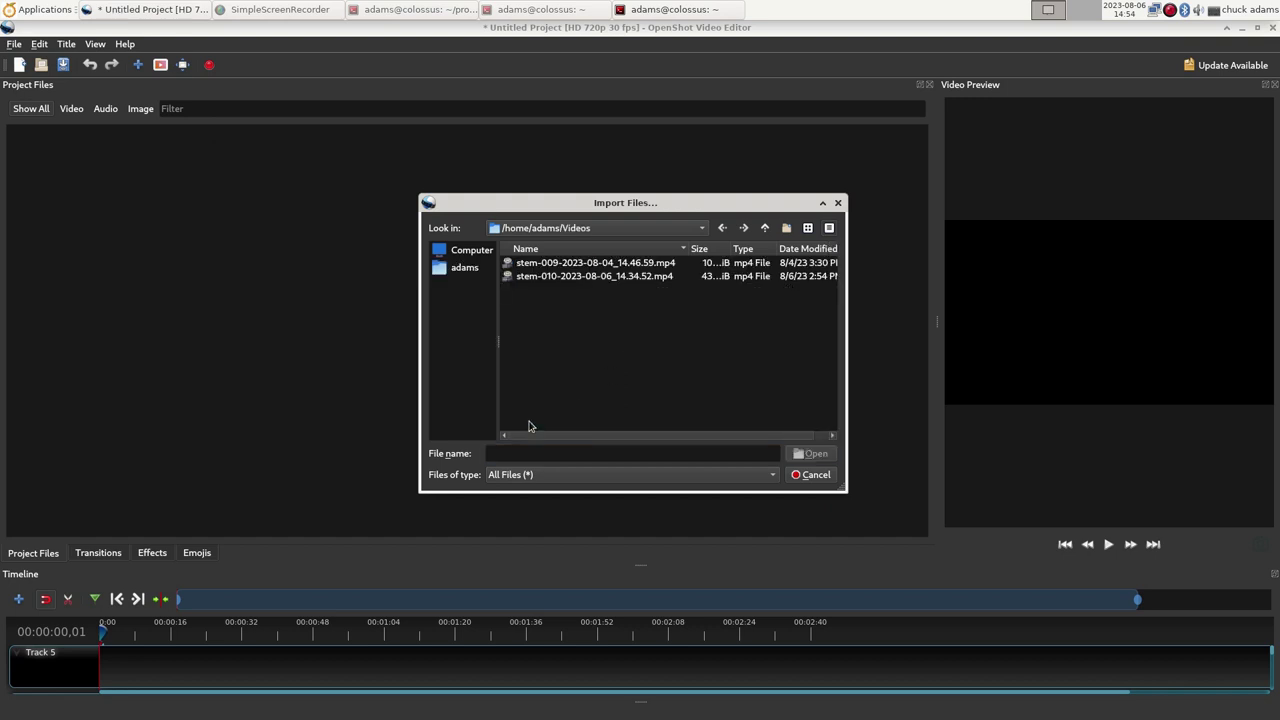
{"action": "left_click", "coordinate": [566, 280]}
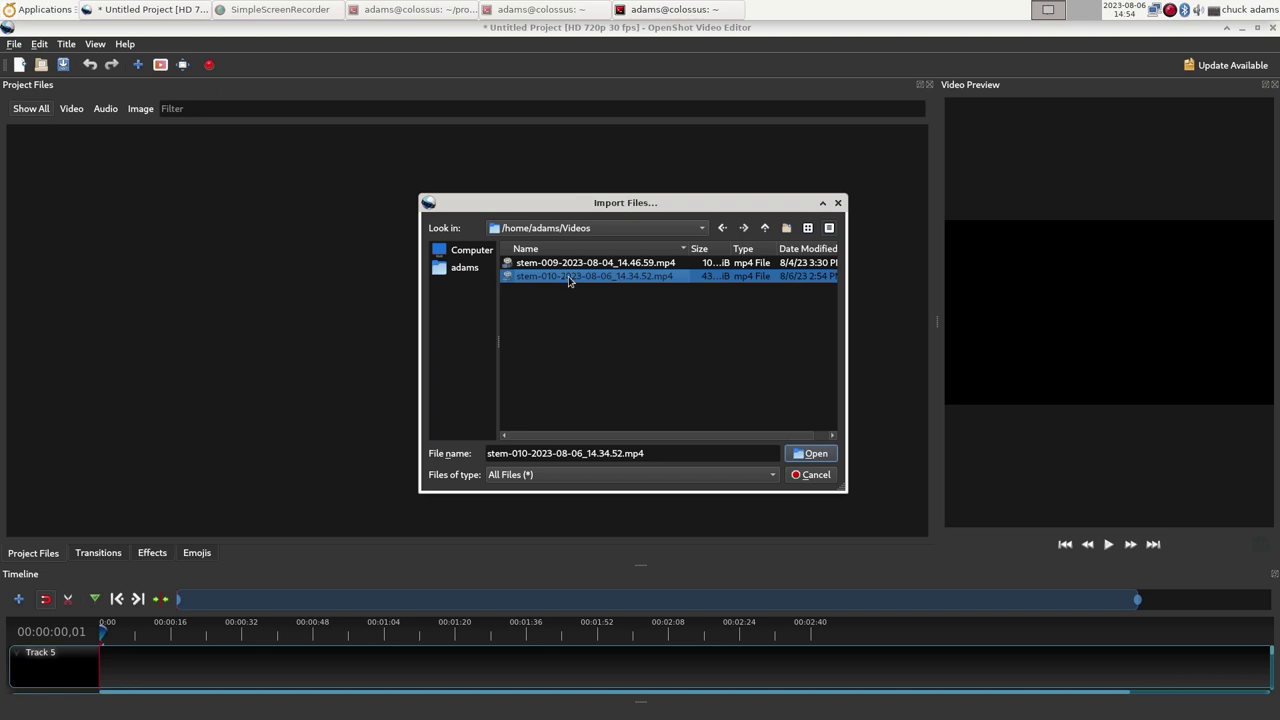
{"action": "left_click", "coordinate": [804, 454]}
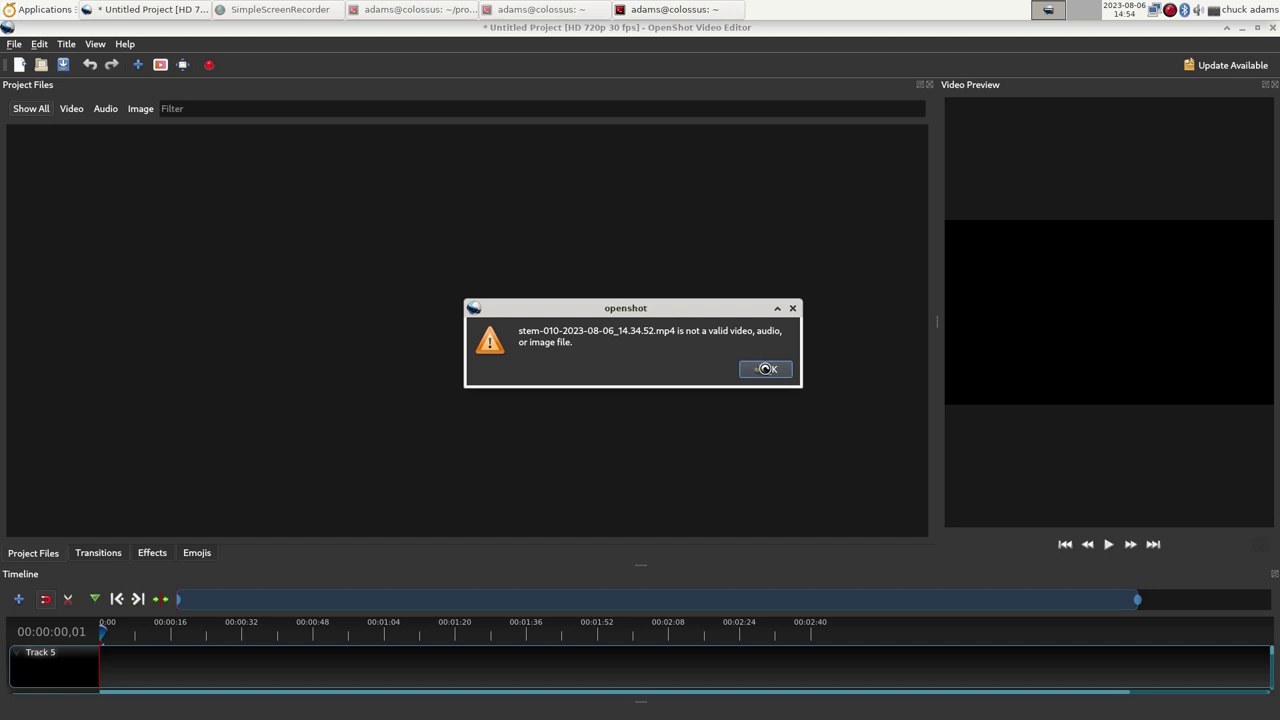
{"action": "left_click", "coordinate": [766, 369]}
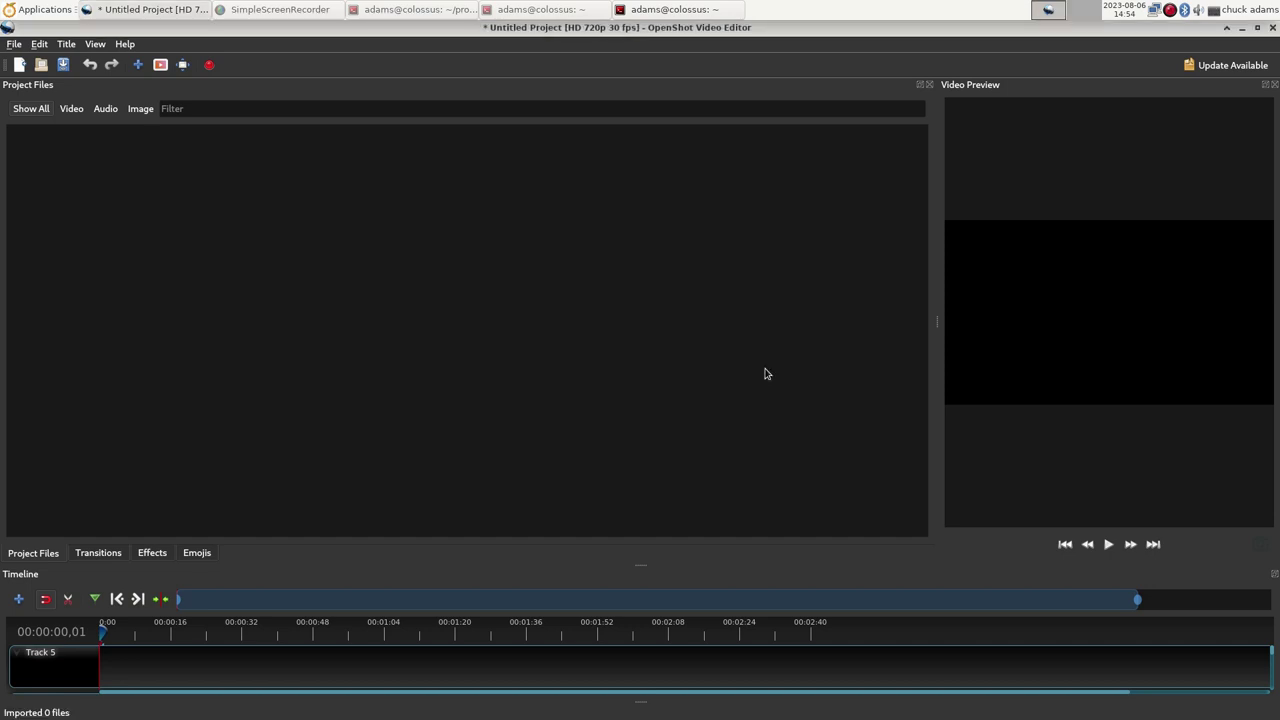
{"action": "left_click", "coordinate": [14, 44]}
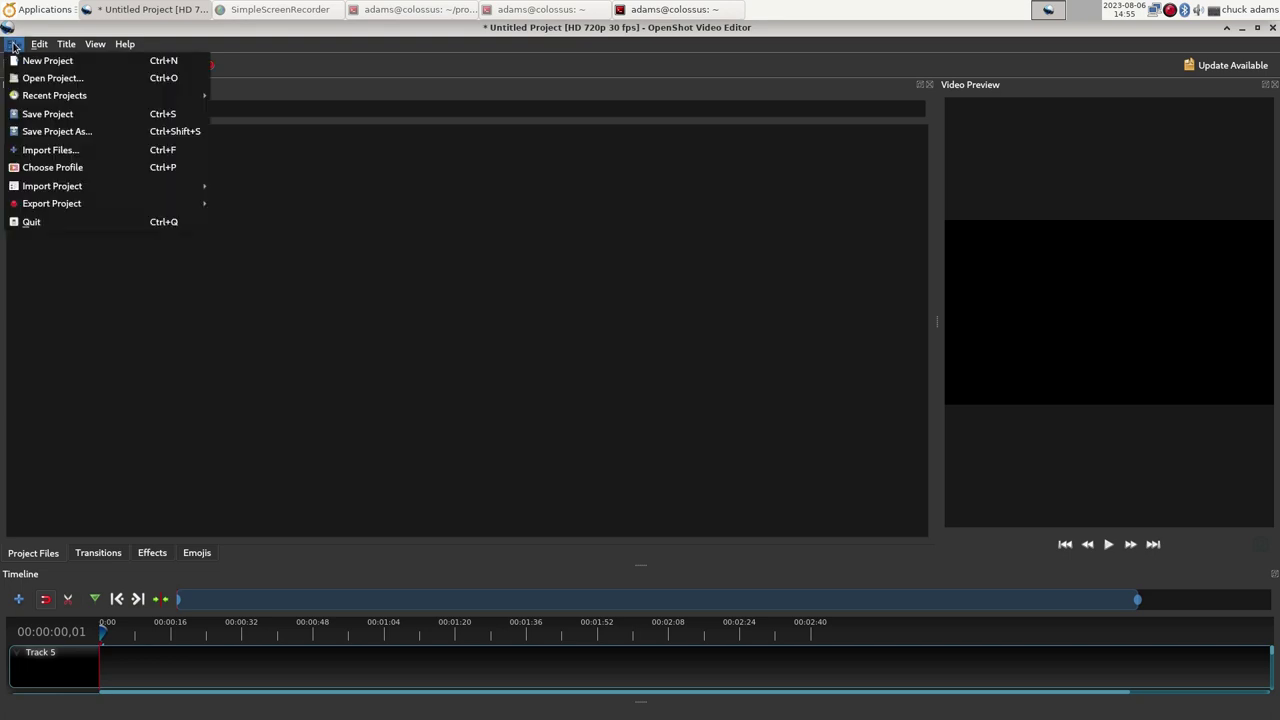
{"action": "left_click", "coordinate": [58, 151]}
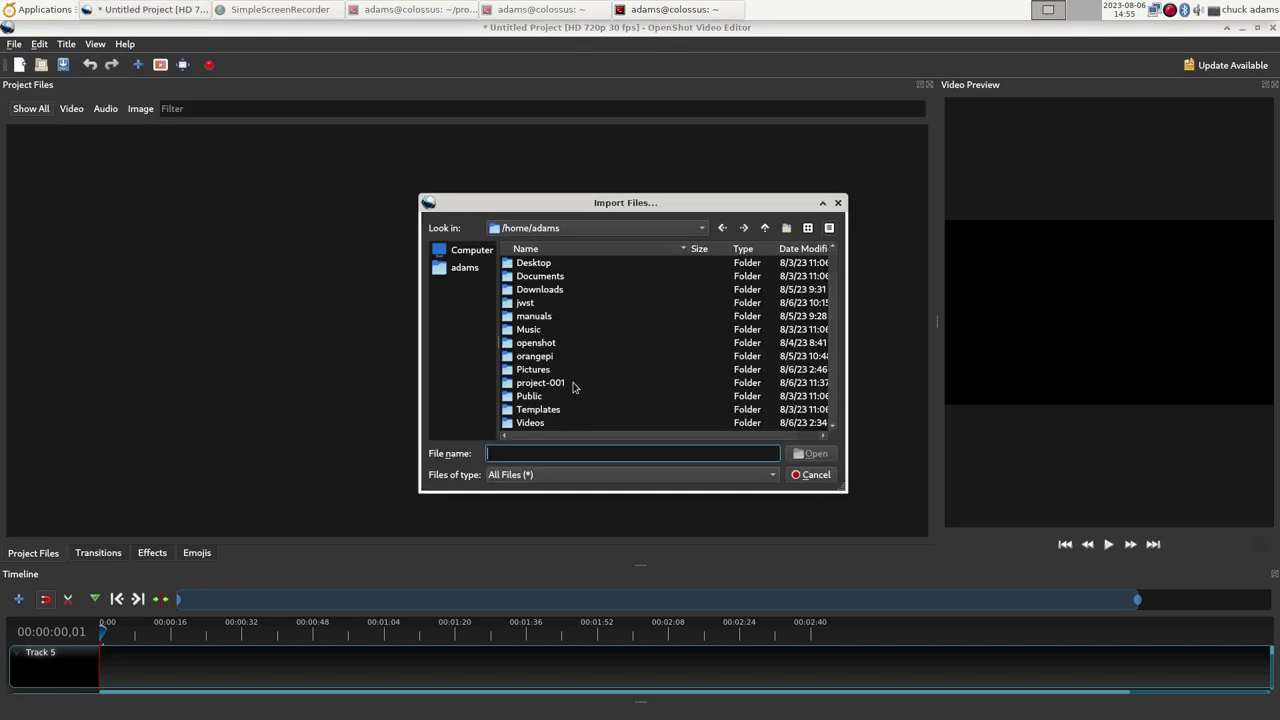
{"action": "double_click", "coordinate": [532, 423]}
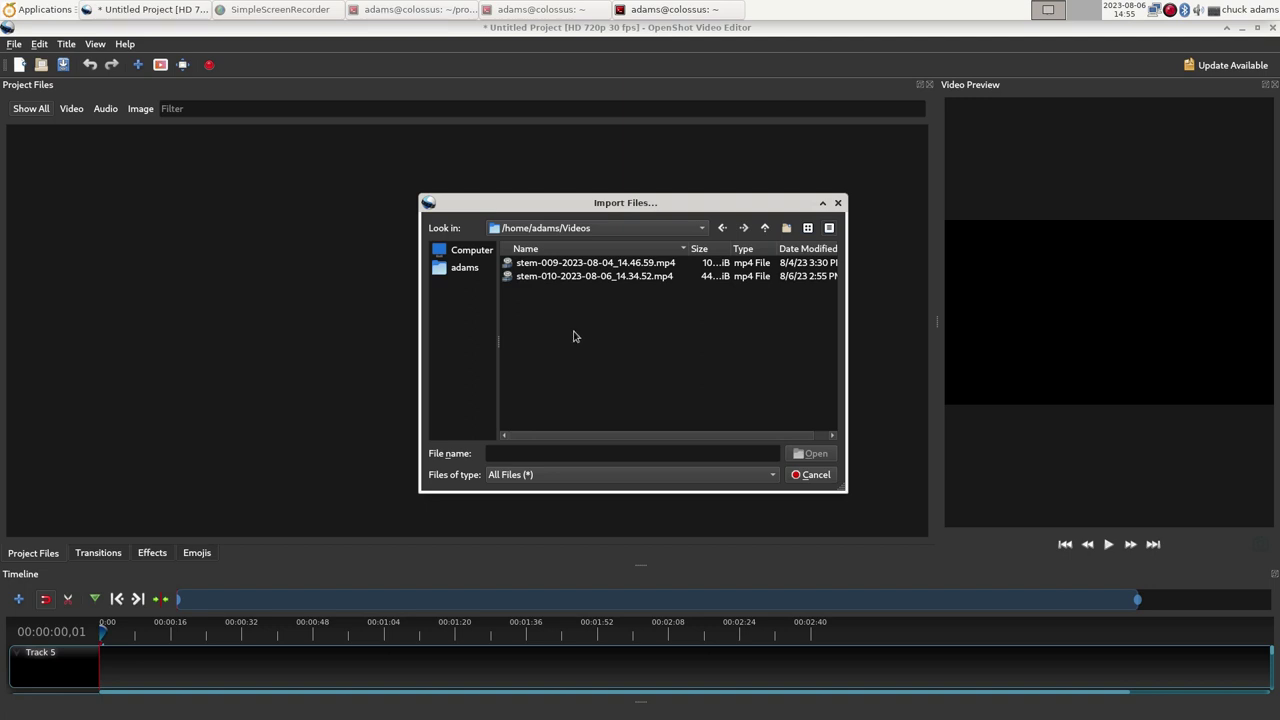
{"action": "left_click_drag", "start_coordinate": [420, 279], "coordinate": [320, 280]}
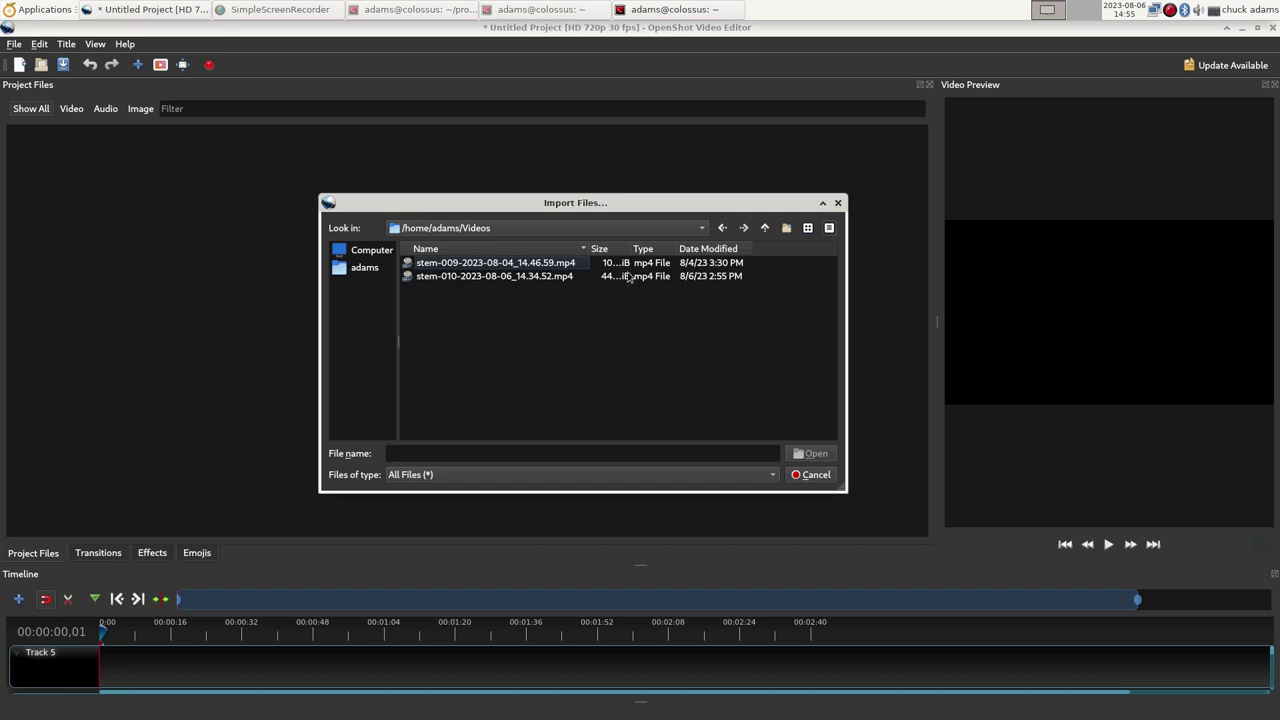
{"action": "left_click_drag", "start_coordinate": [630, 249], "coordinate": [653, 249]}
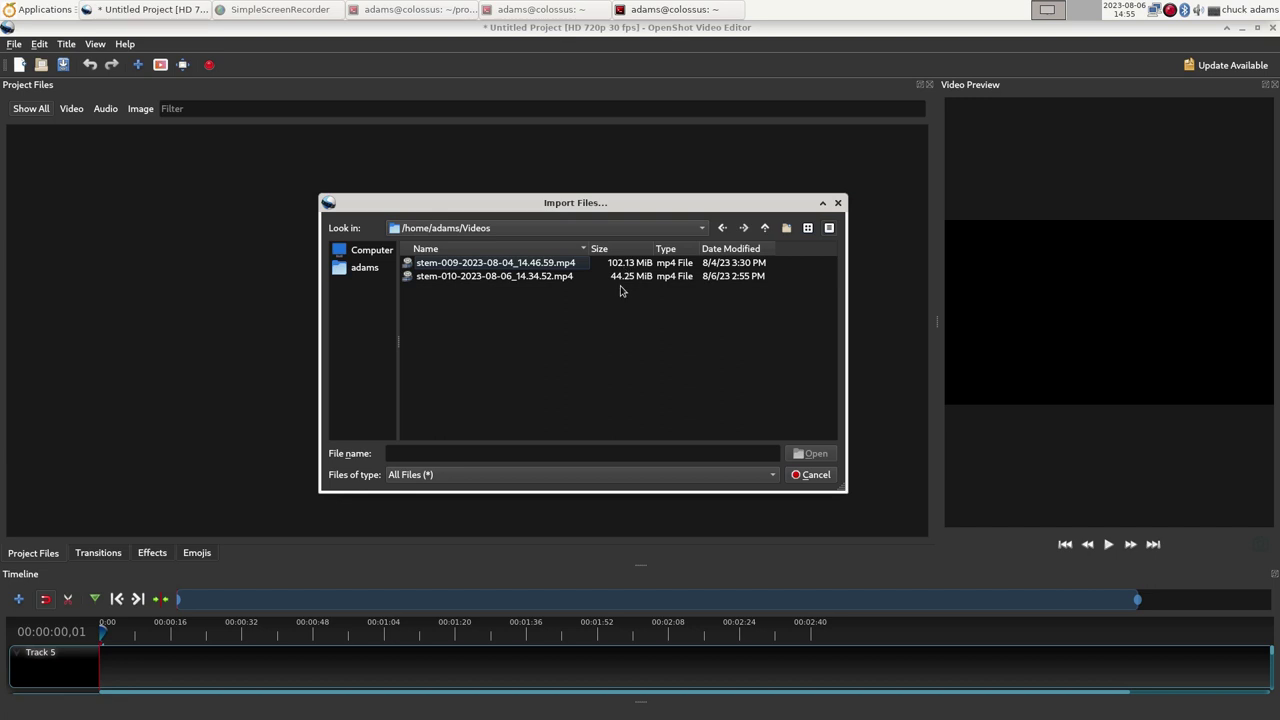
{"action": "left_click", "coordinate": [528, 264]}
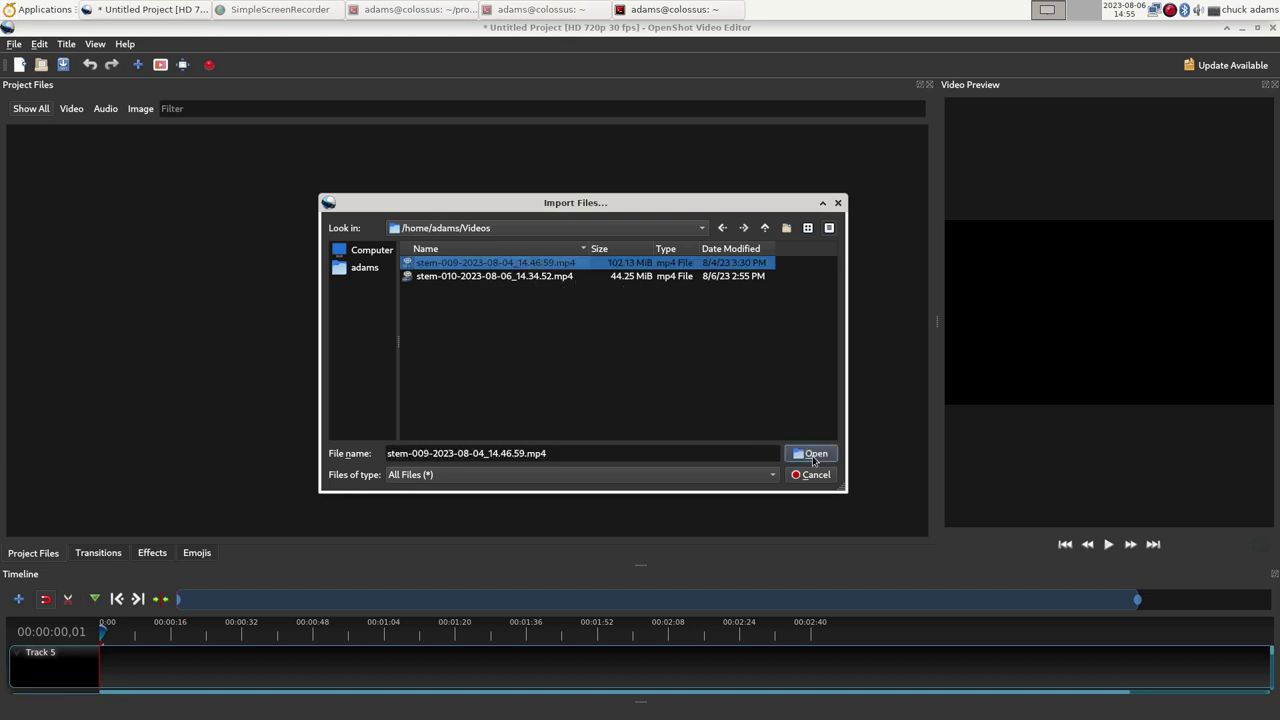
{"action": "left_click", "coordinate": [814, 456]}
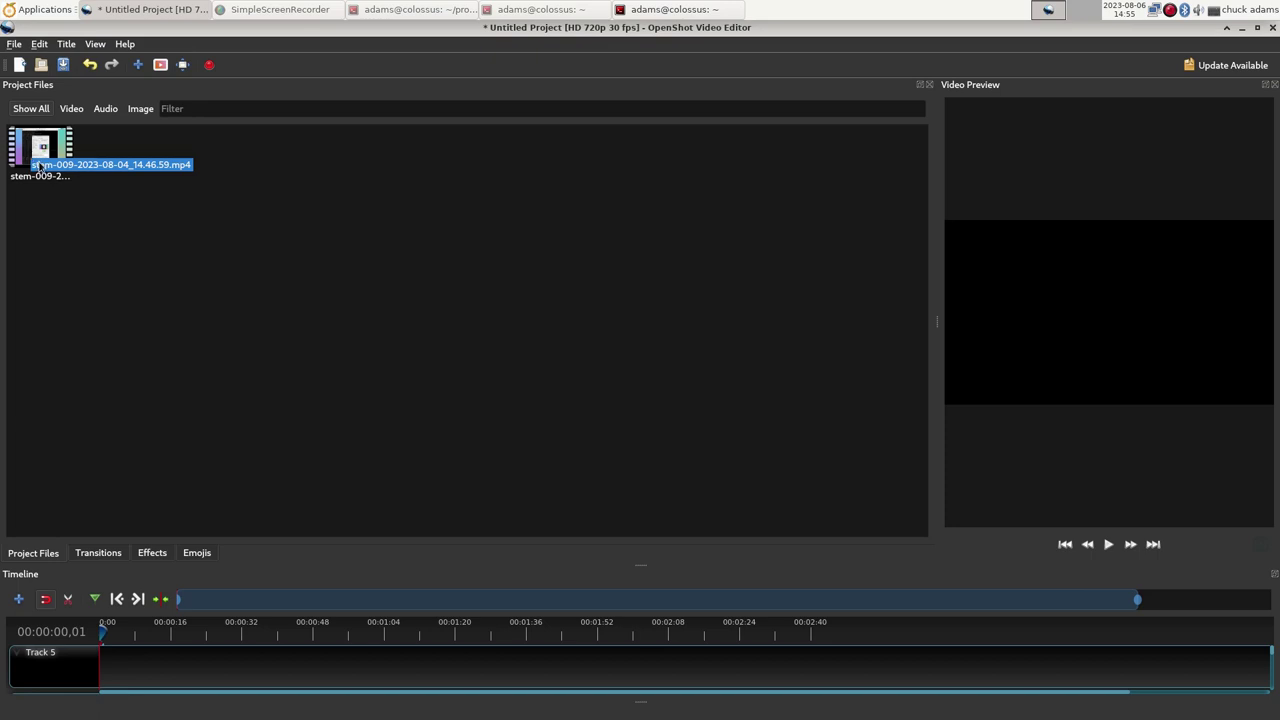
- Place the imported stem-009 clip at the start of Track 1 on the timeline
{"action": "scroll", "coordinate": [185, 660], "scroll_direction": "down", "scroll_amount": 3}
{"action": "scroll", "coordinate": [185, 660], "scroll_direction": "down", "scroll_amount": 1}
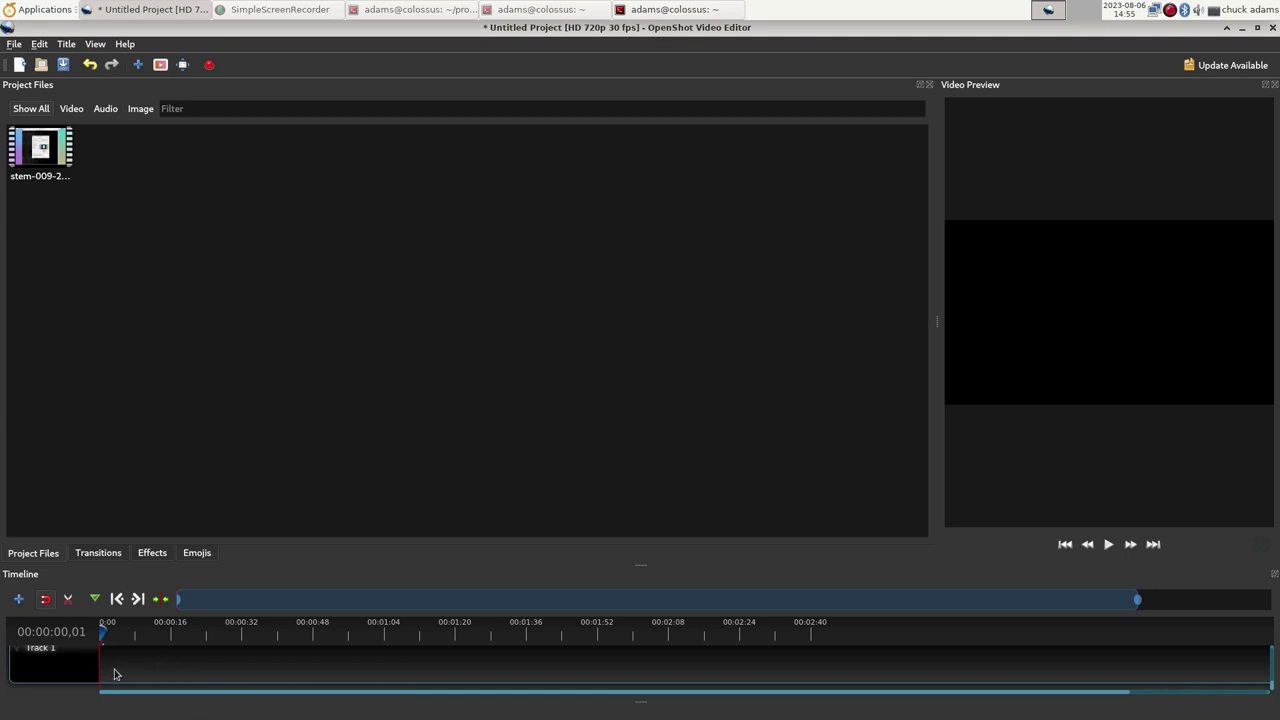
{"action": "left_click_drag", "start_coordinate": [20, 163], "coordinate": [127, 670]}
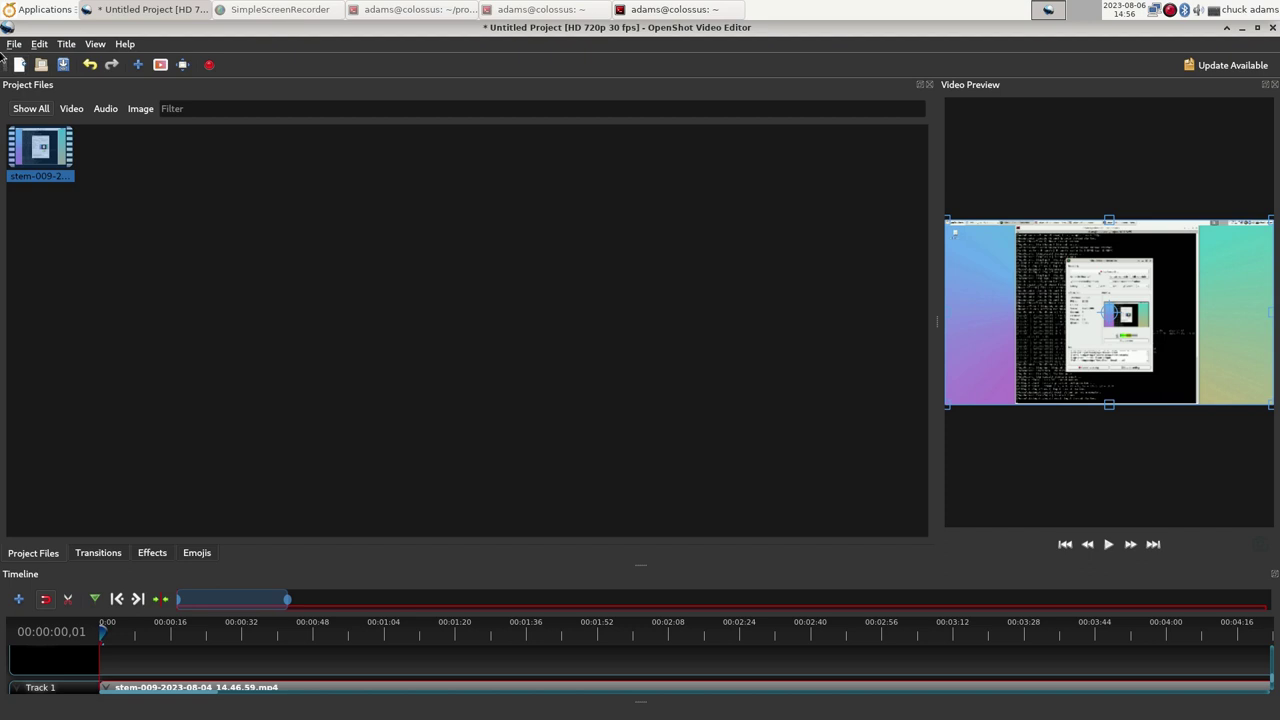
- Set up a video export named "orange pi 5 plus: demo" with /videos appended to the home folder path
{"action": "left_click", "coordinate": [13, 46]}
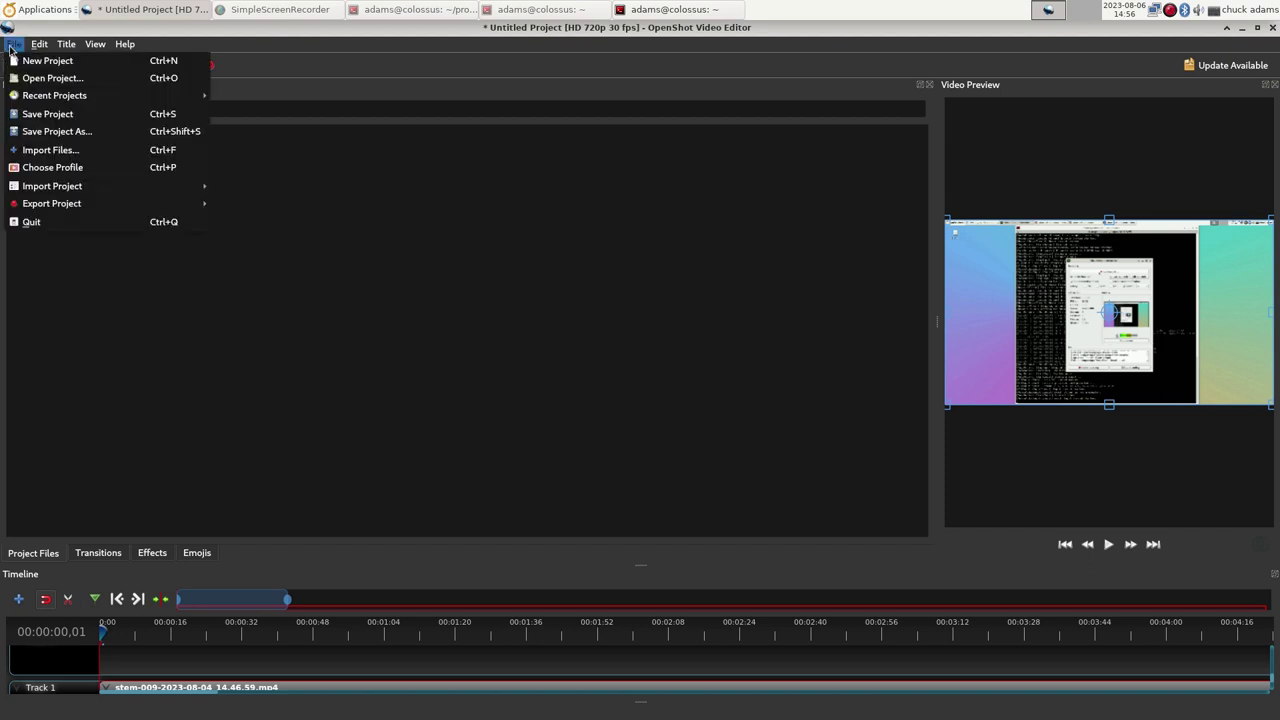
{"action": "mouse_move", "coordinate": [43, 205]}
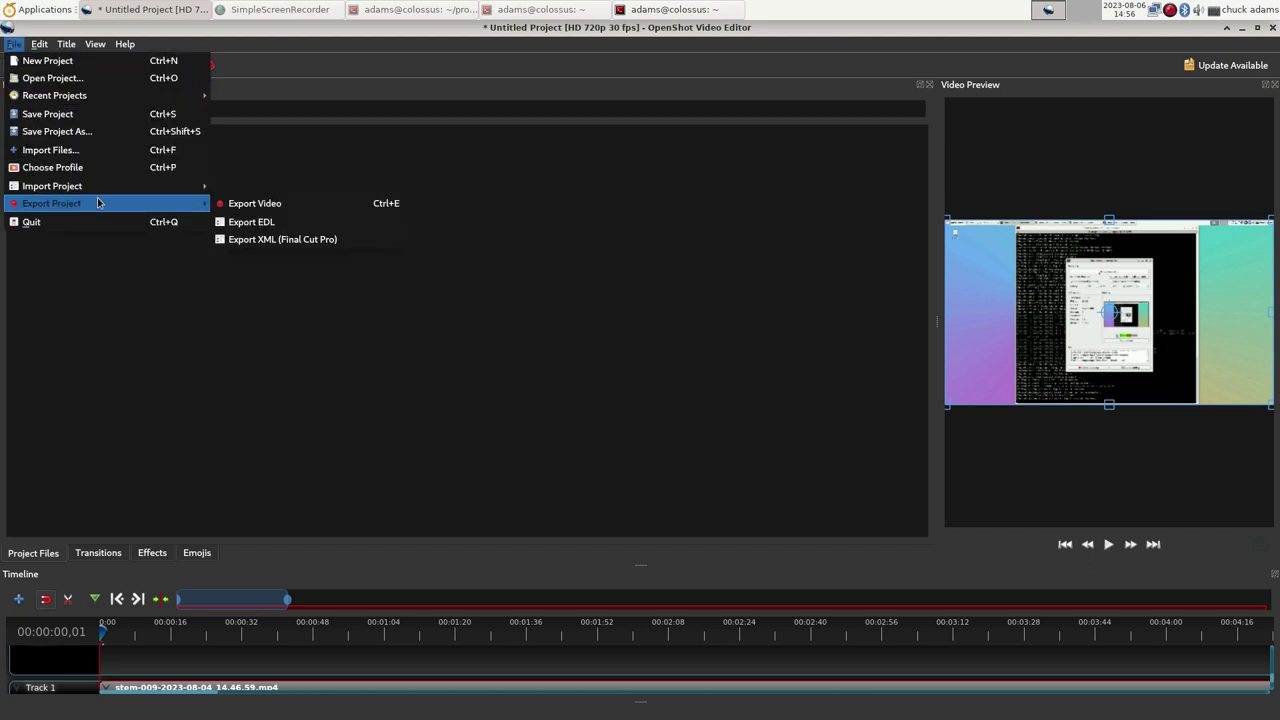
{"action": "left_click", "coordinate": [285, 204]}
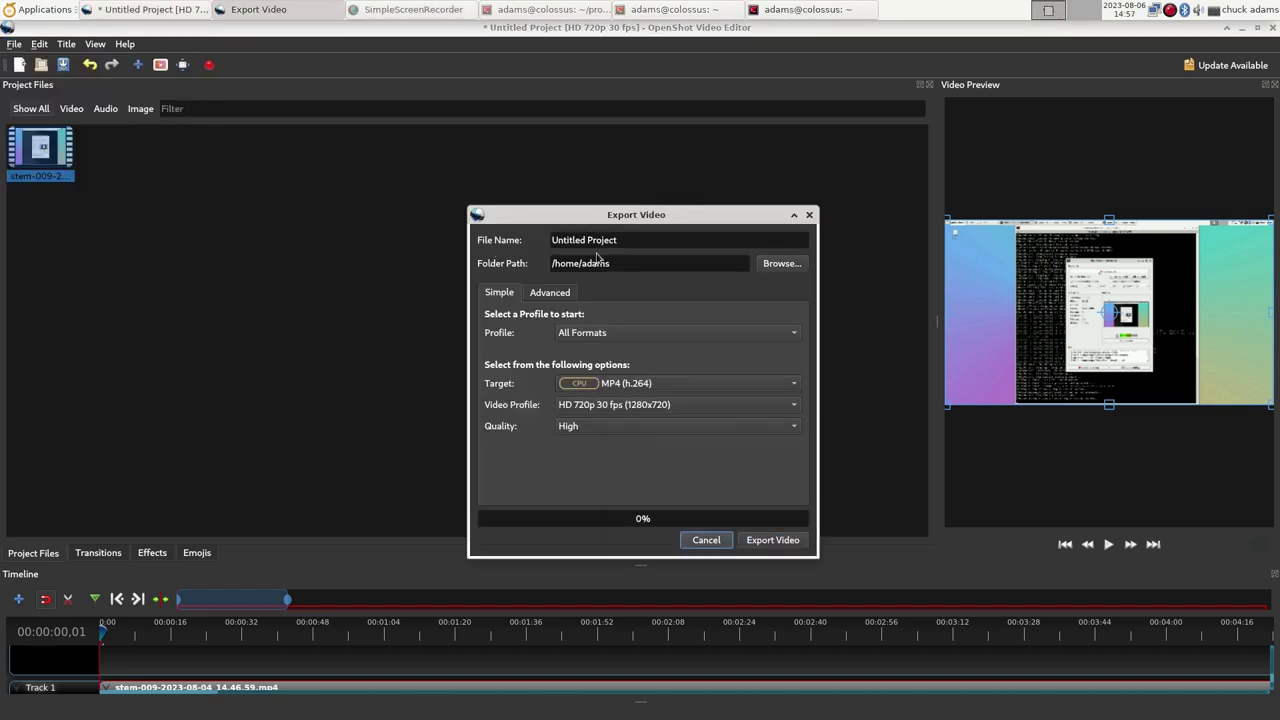
{"action": "left_click_drag", "start_coordinate": [636, 238], "coordinate": [520, 224]}
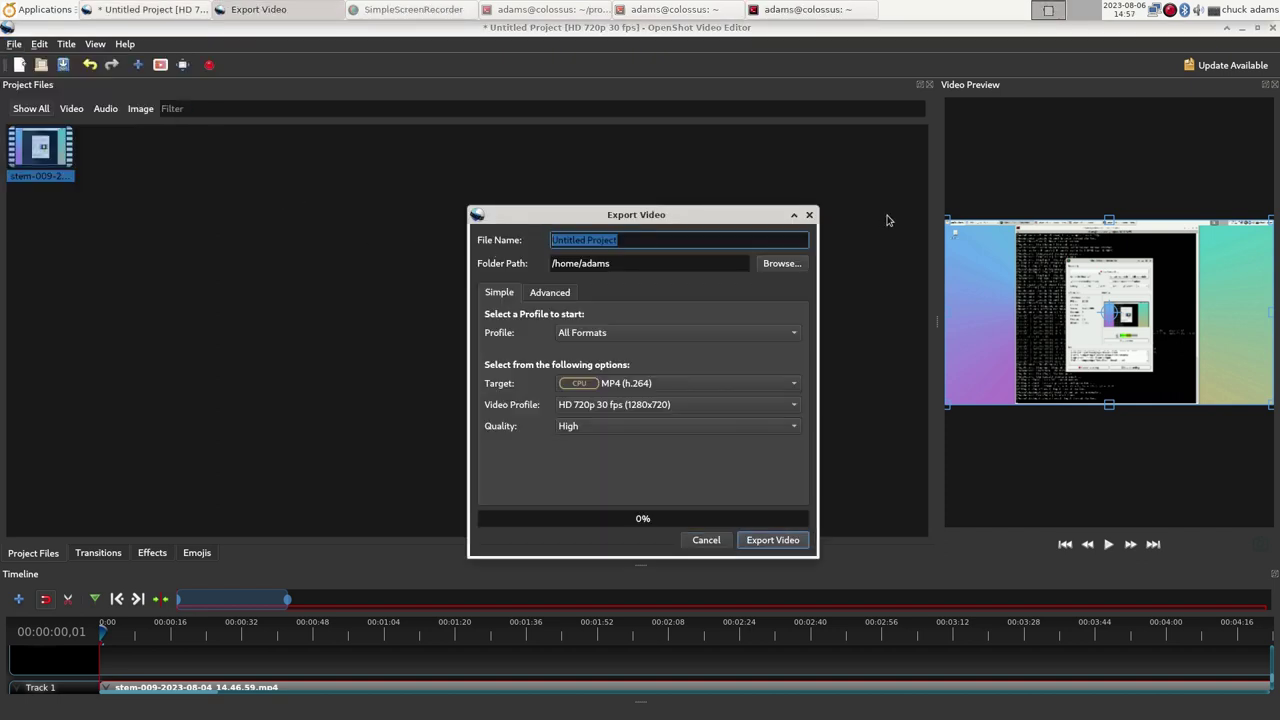
{"action": "type", "text": "orang"}
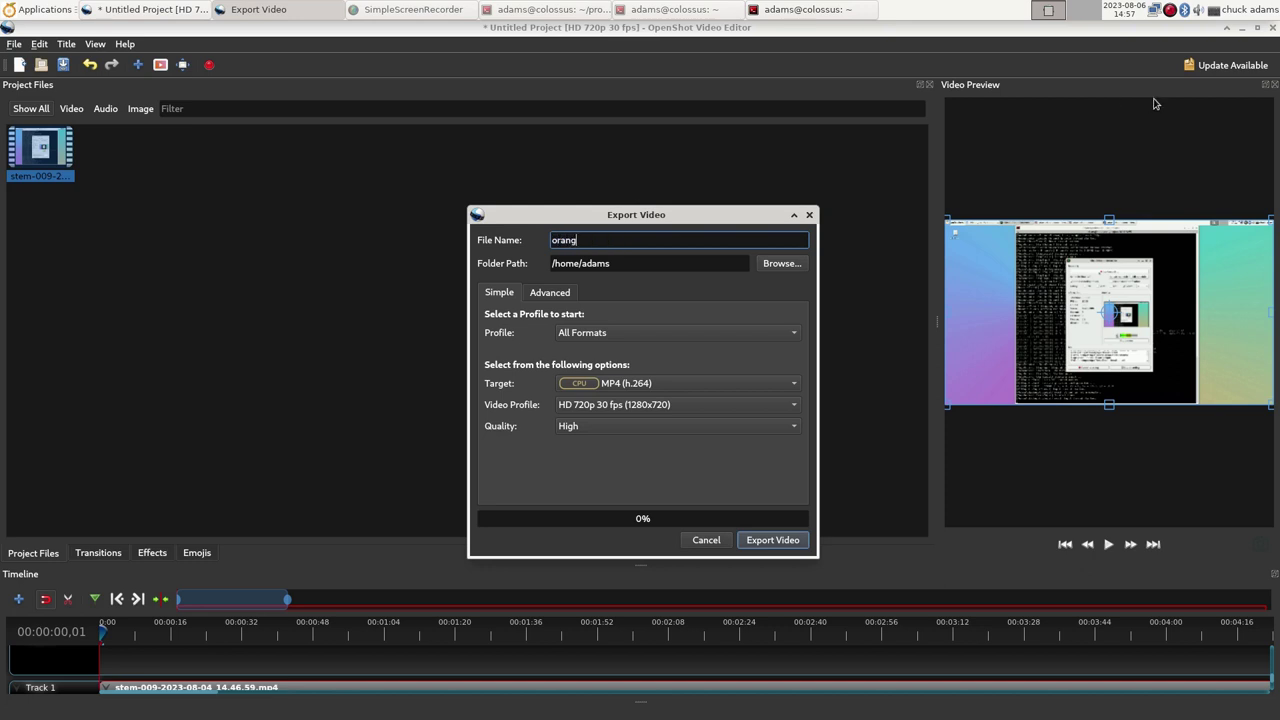
{"action": "type", "text": "e pi 5 plus: demo"}
{"action": "left_click", "coordinate": [648, 267]}
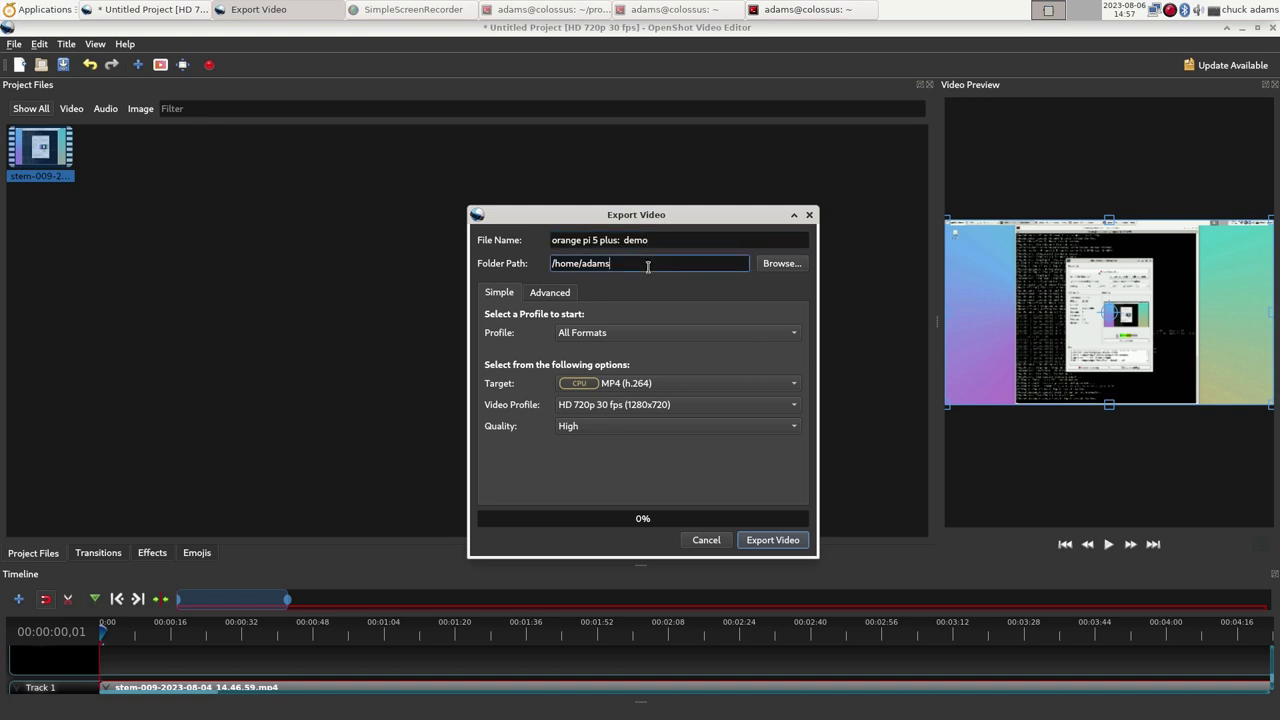
{"action": "type", "text": "/videos"}
- Set the export profile to Web, the target to YouTube-HD and the video profile to HD 1080p 30 fps (1920x1080)
{"action": "left_click", "coordinate": [795, 338]}
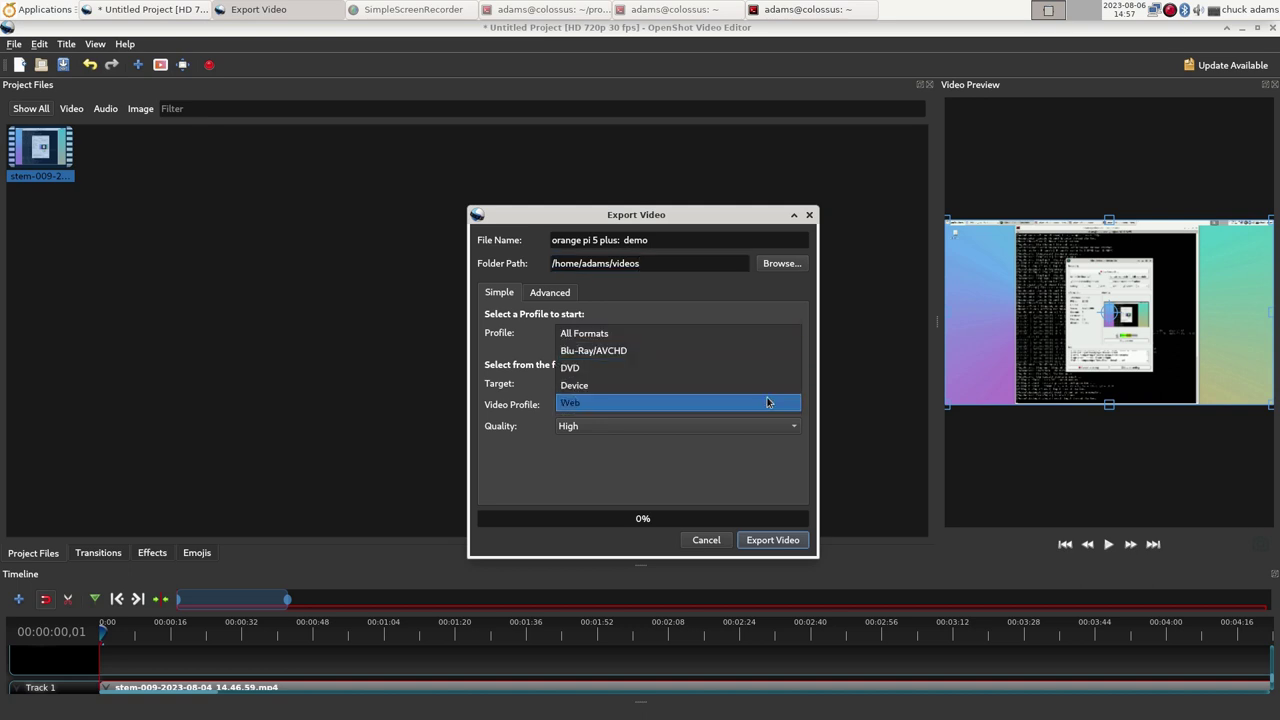
{"action": "left_click", "coordinate": [767, 402]}
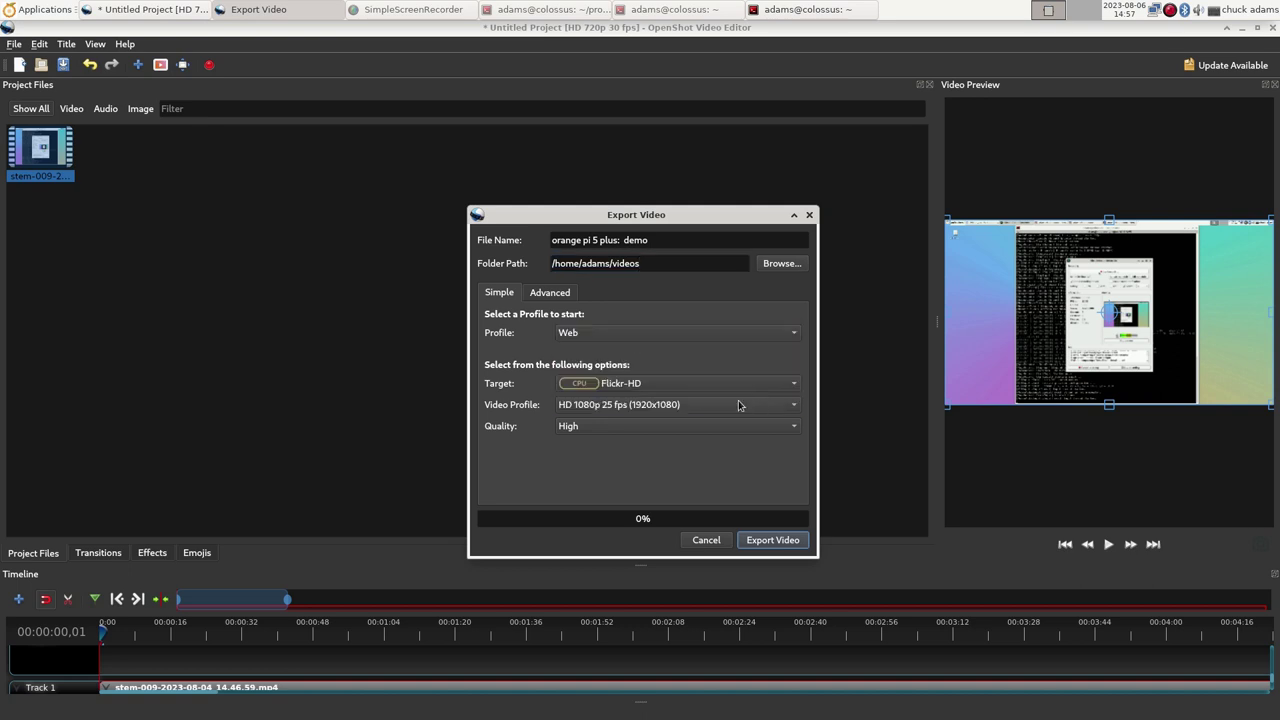
{"action": "left_click", "coordinate": [799, 388]}
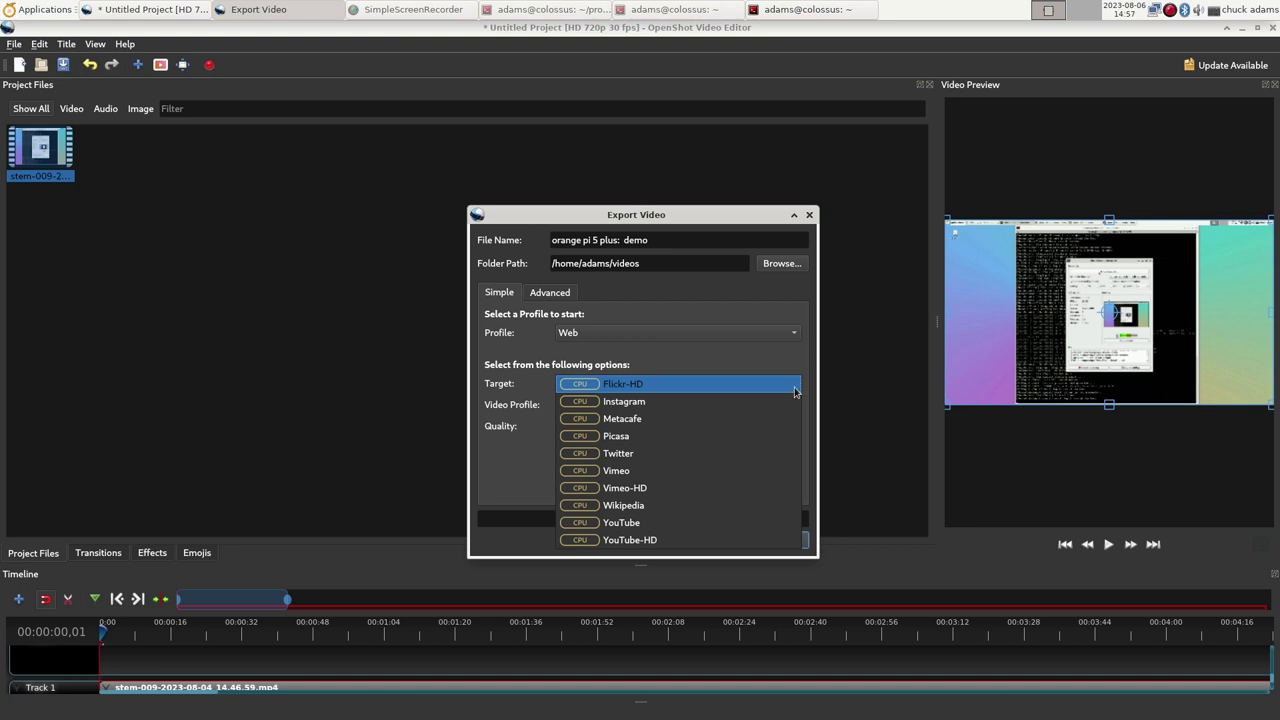
{"action": "left_click", "coordinate": [736, 540]}
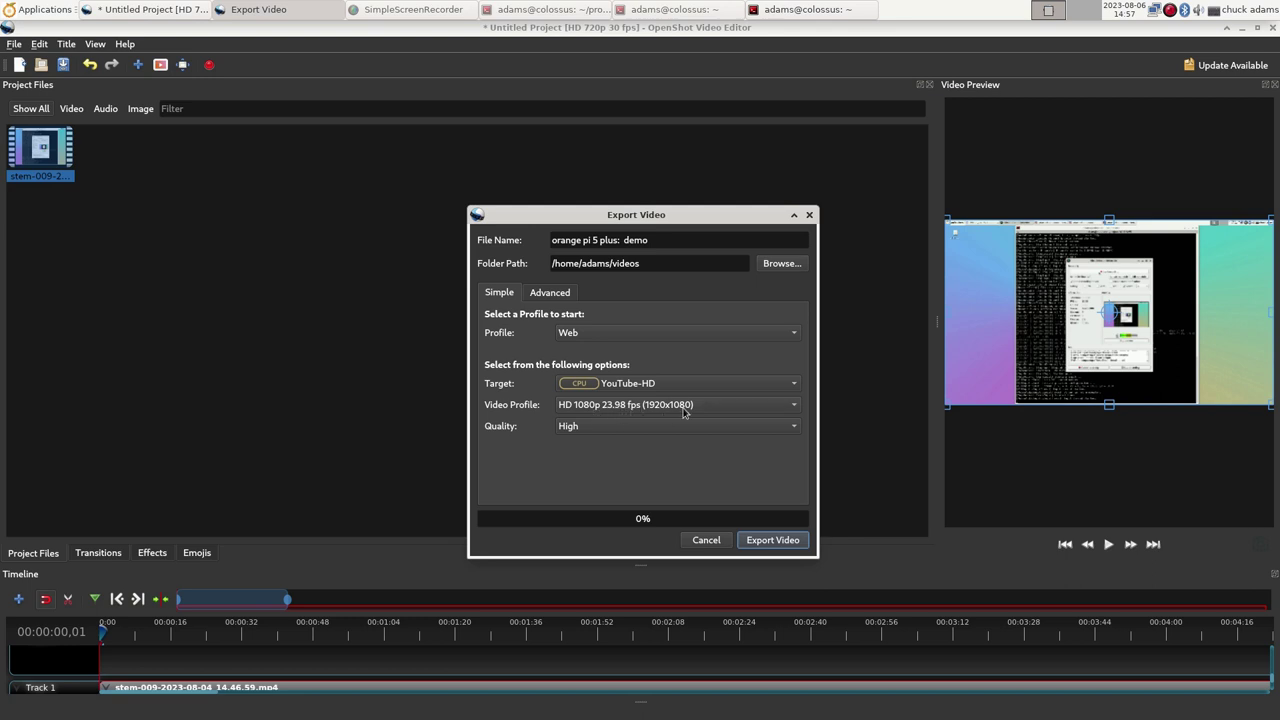
{"action": "left_click", "coordinate": [797, 412]}
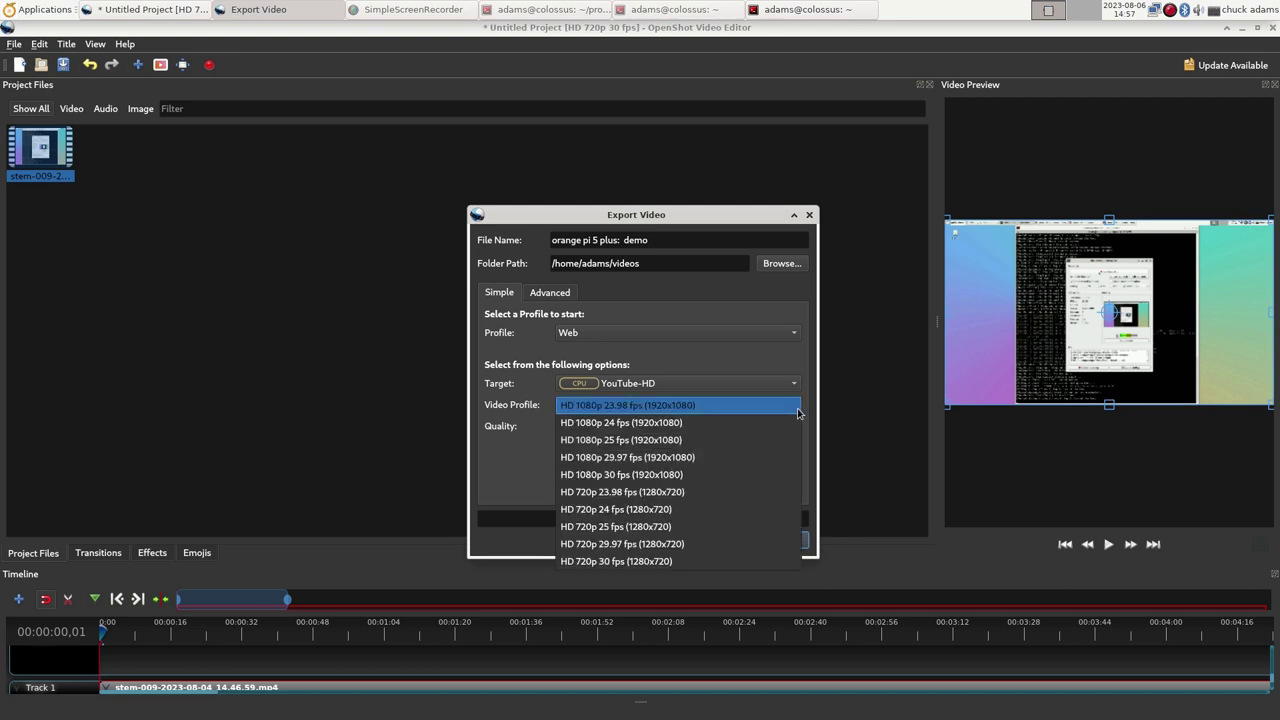
{"action": "left_click", "coordinate": [707, 481]}
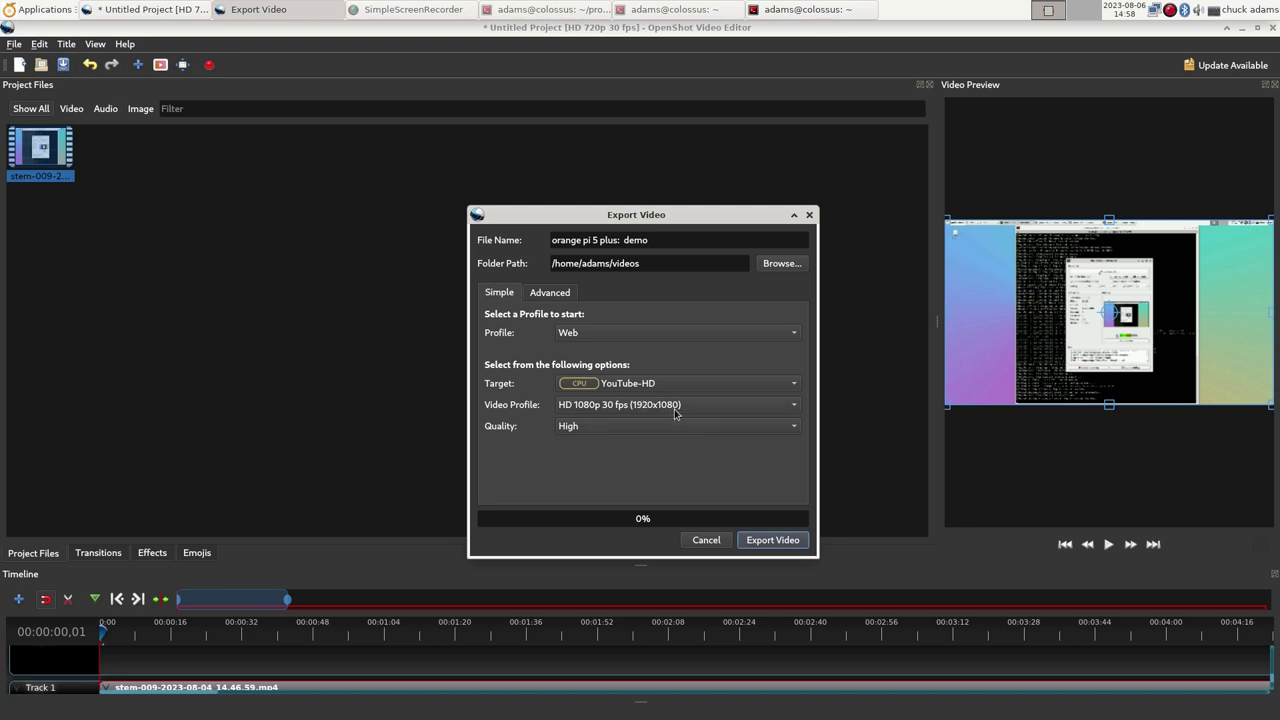
- Try to export the video with the quality set to High
{"action": "left_click", "coordinate": [795, 428]}
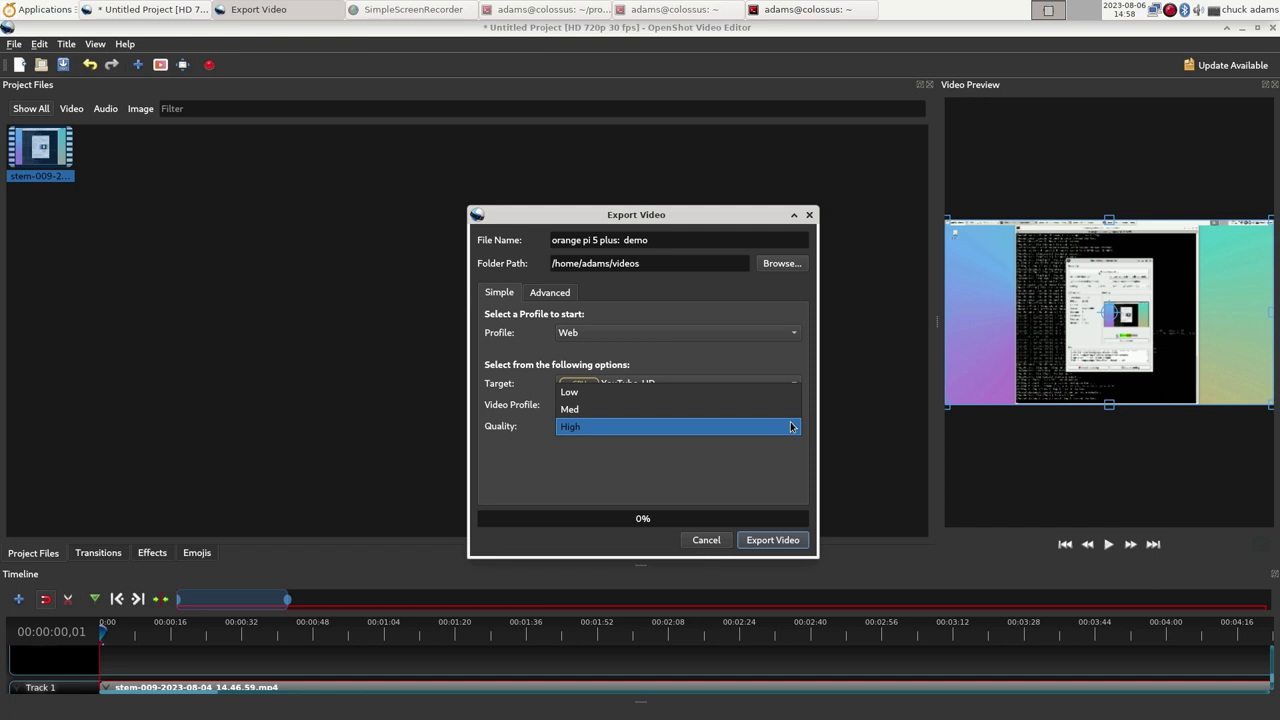
{"action": "left_click", "coordinate": [790, 426]}
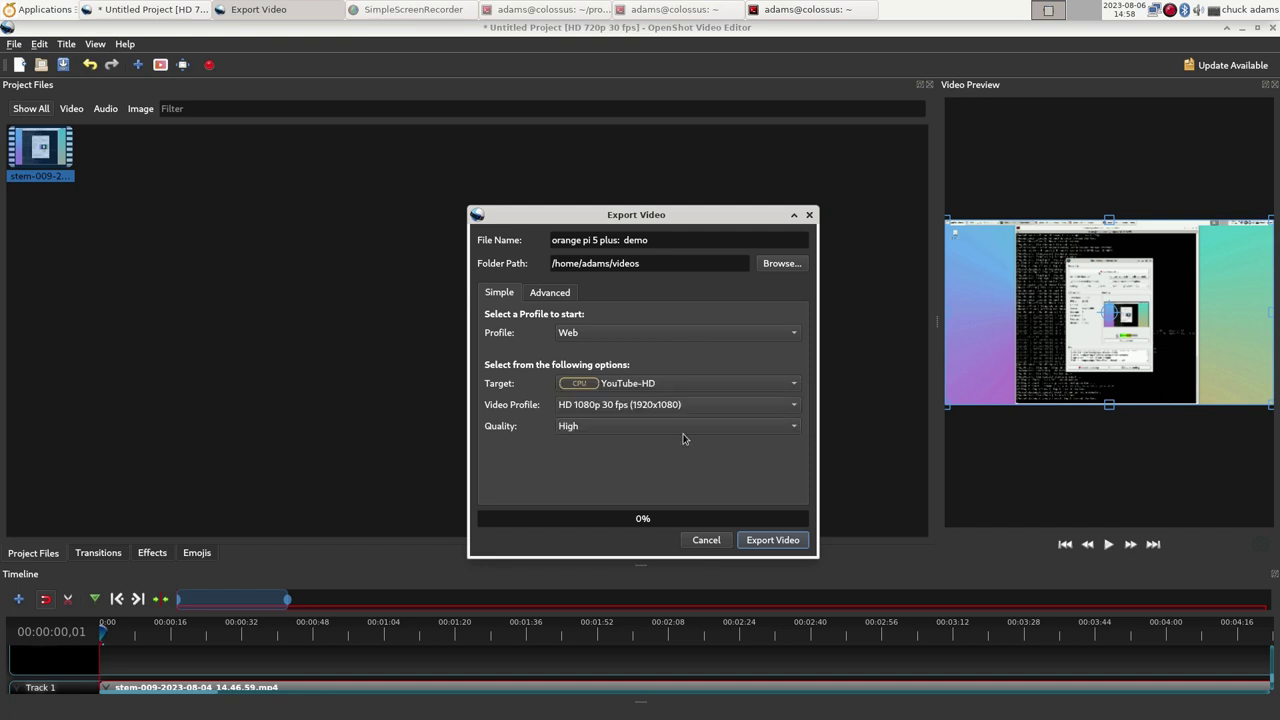
{"action": "left_click", "coordinate": [757, 542]}
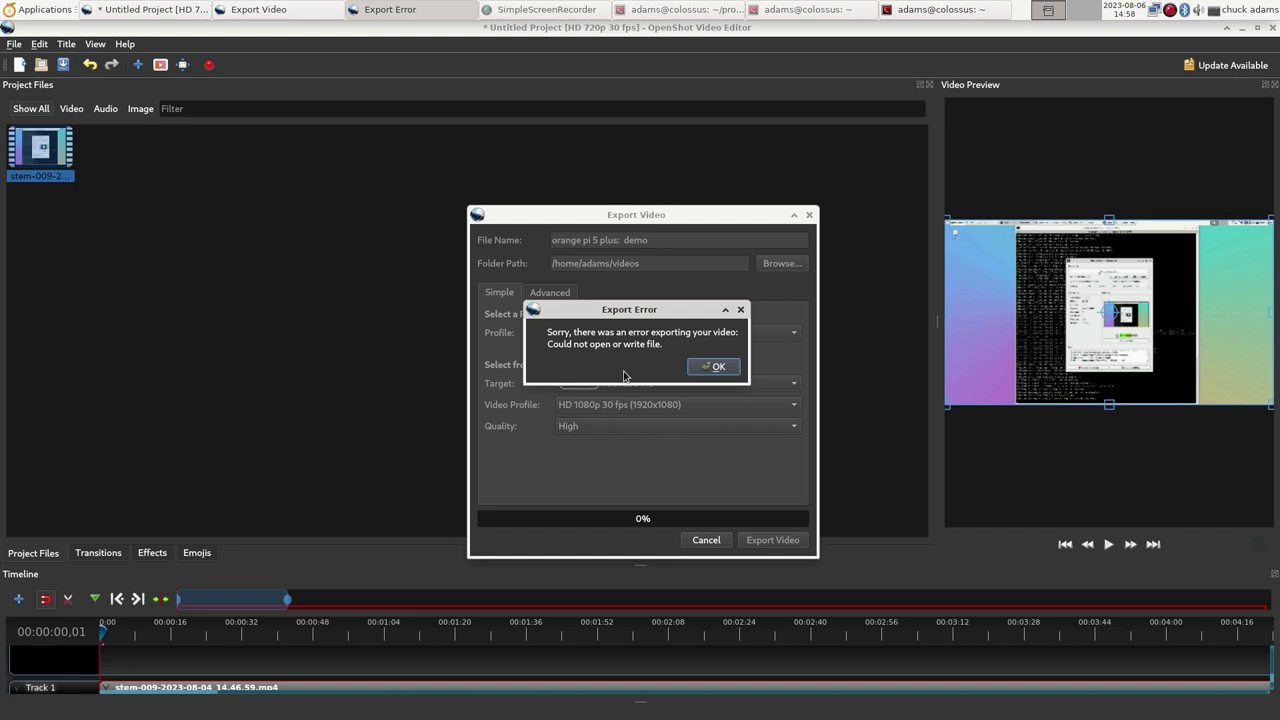
- Dismiss the export error and examine the terminal log of the OpenShot session, including its startup messages and stack trace
{"action": "left_click", "coordinate": [708, 367]}
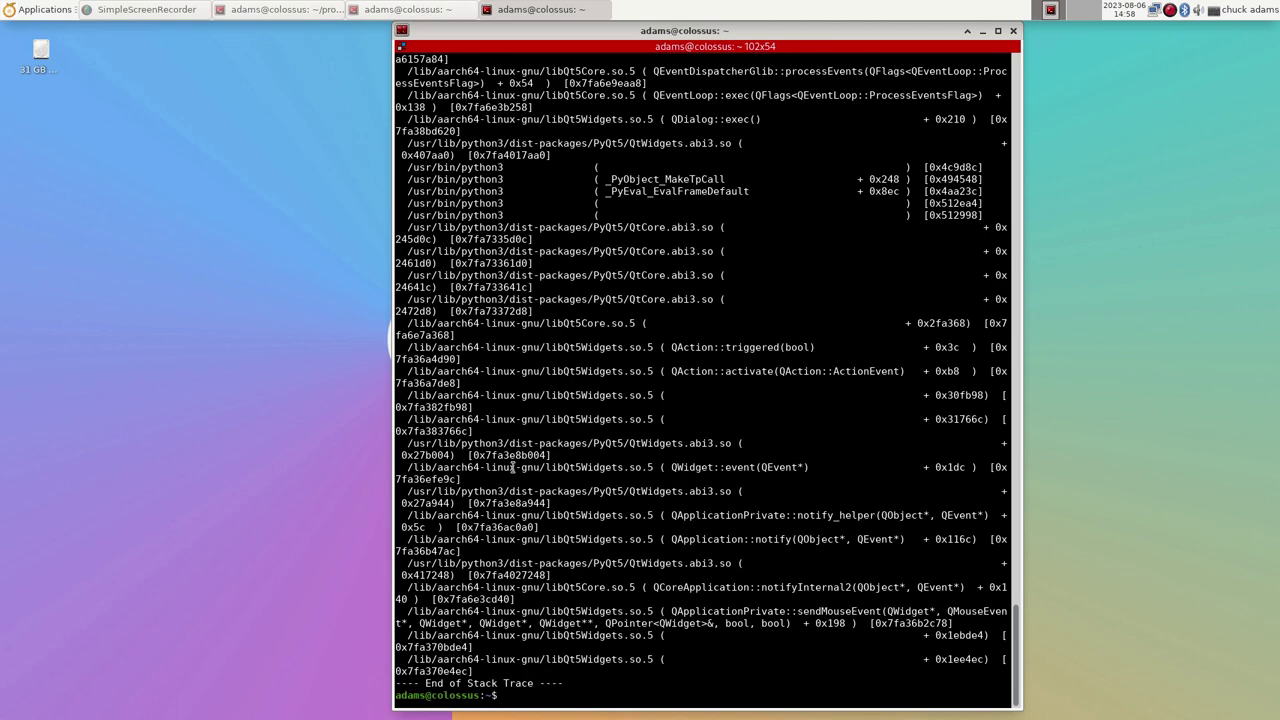
{"action": "scroll", "coordinate": [540, 436], "scroll_direction": "up", "scroll_amount": 2}
{"action": "scroll", "coordinate": [540, 436], "scroll_direction": "up", "scroll_amount": 8}
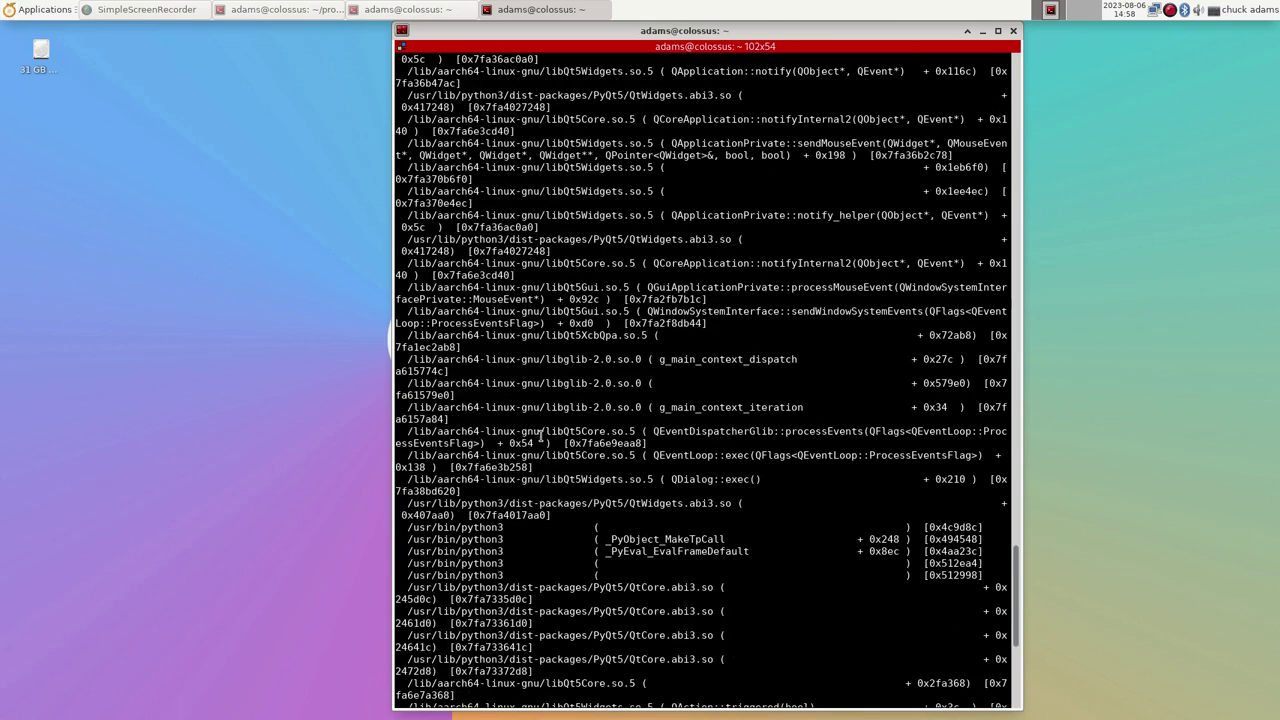
{"action": "scroll", "coordinate": [540, 436], "scroll_direction": "up", "scroll_amount": 6}
{"action": "scroll", "coordinate": [540, 436], "scroll_direction": "up", "scroll_amount": 10}
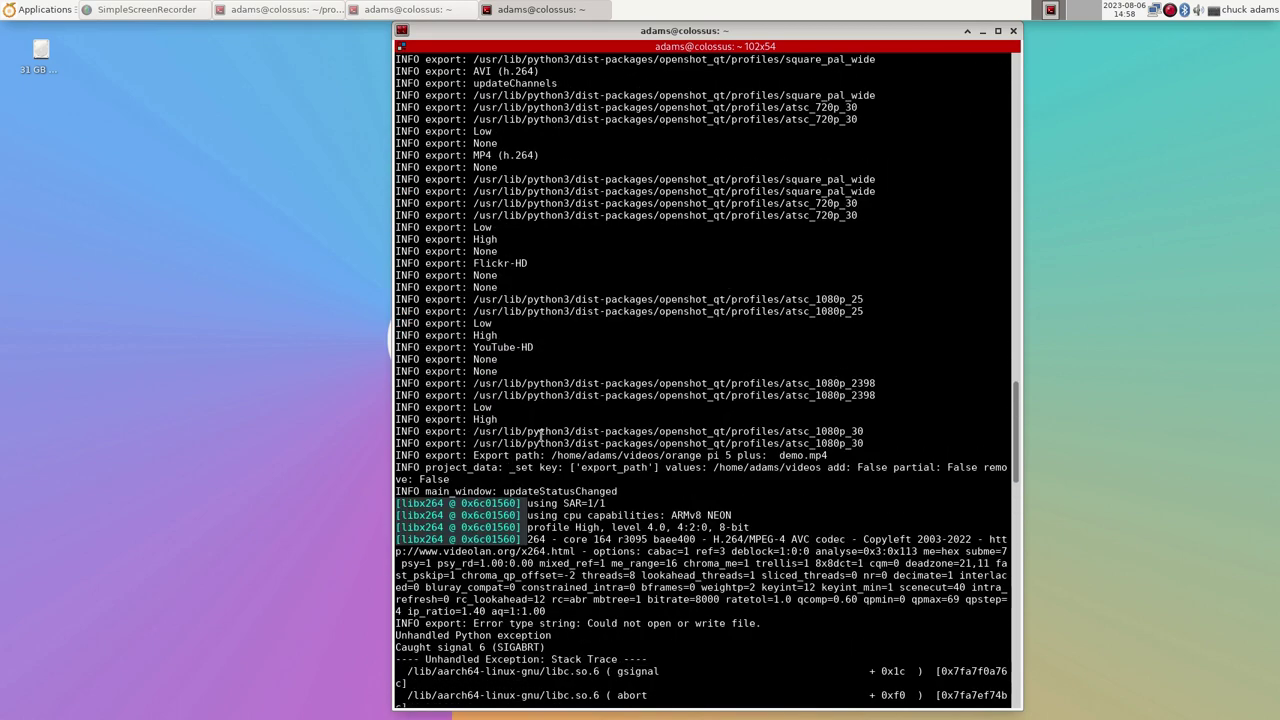
{"action": "scroll", "coordinate": [540, 436], "scroll_direction": "up", "scroll_amount": 16}
{"action": "scroll", "coordinate": [540, 436], "scroll_direction": "up", "scroll_amount": 20}
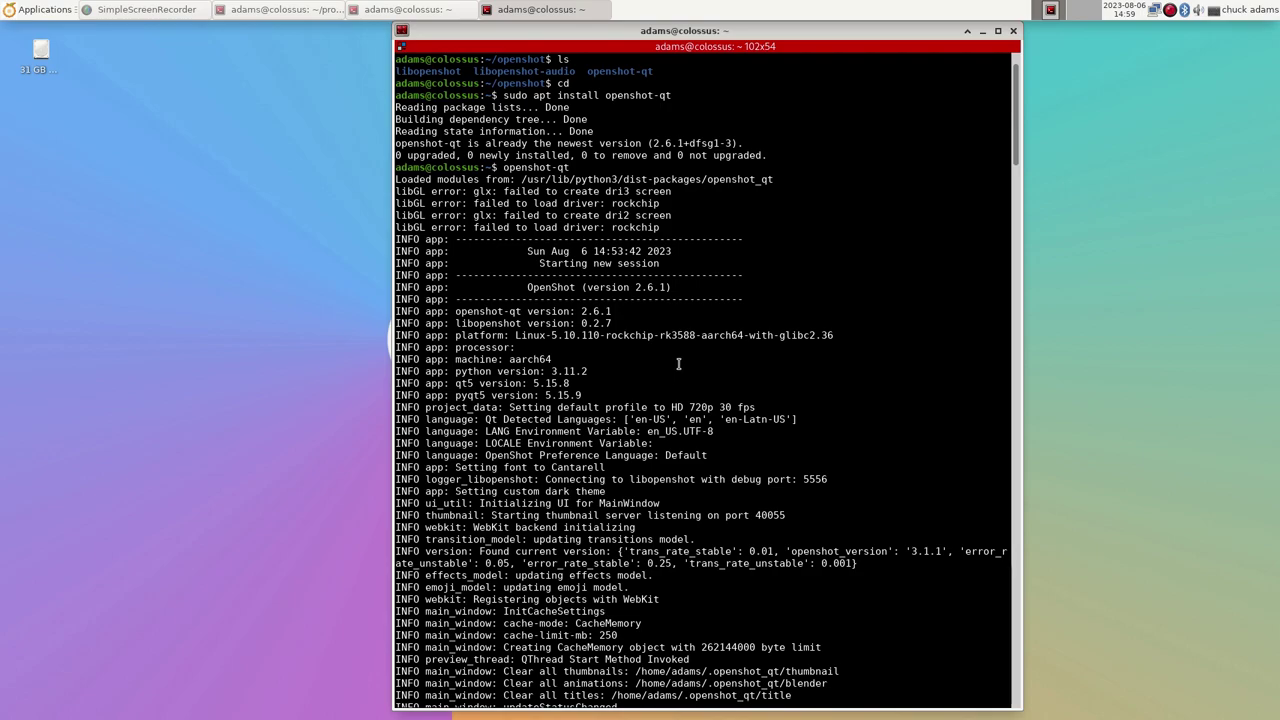
{"action": "scroll", "coordinate": [678, 363], "scroll_direction": "down", "scroll_amount": 20}
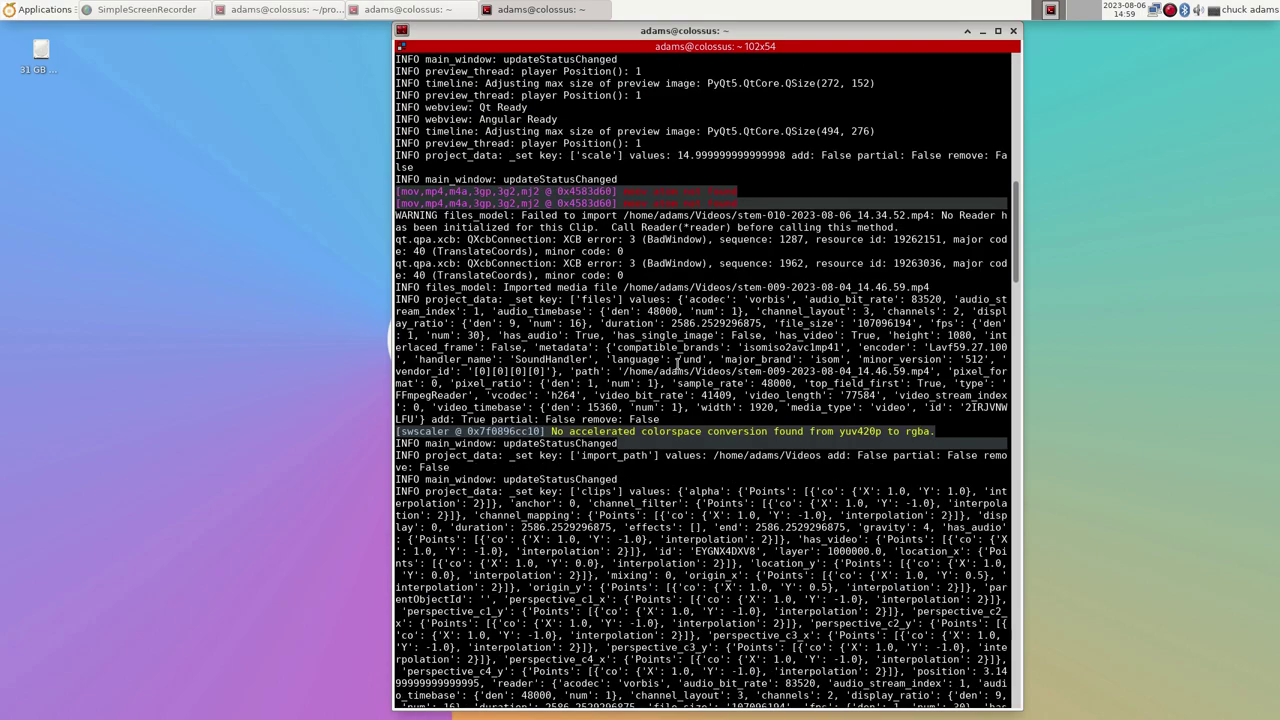
{"action": "scroll", "coordinate": [674, 366], "scroll_direction": "down", "scroll_amount": 20}
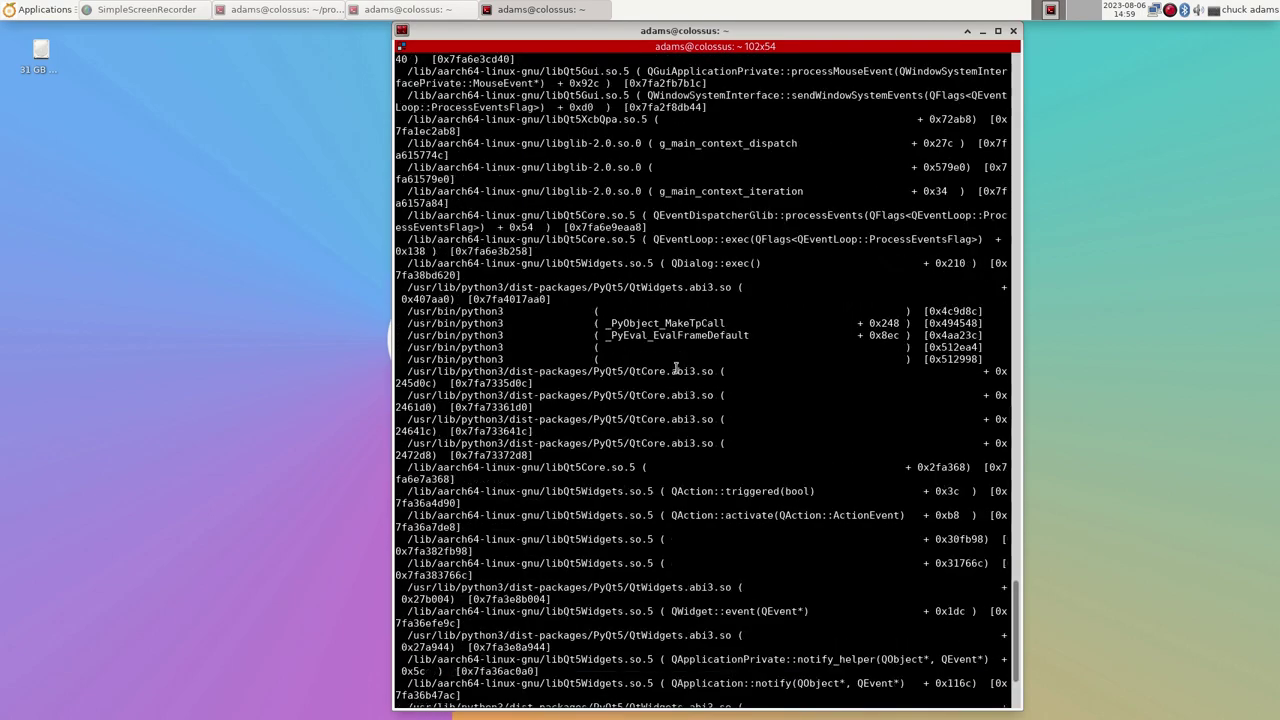
{"action": "scroll", "coordinate": [676, 367], "scroll_direction": "down", "scroll_amount": 4}
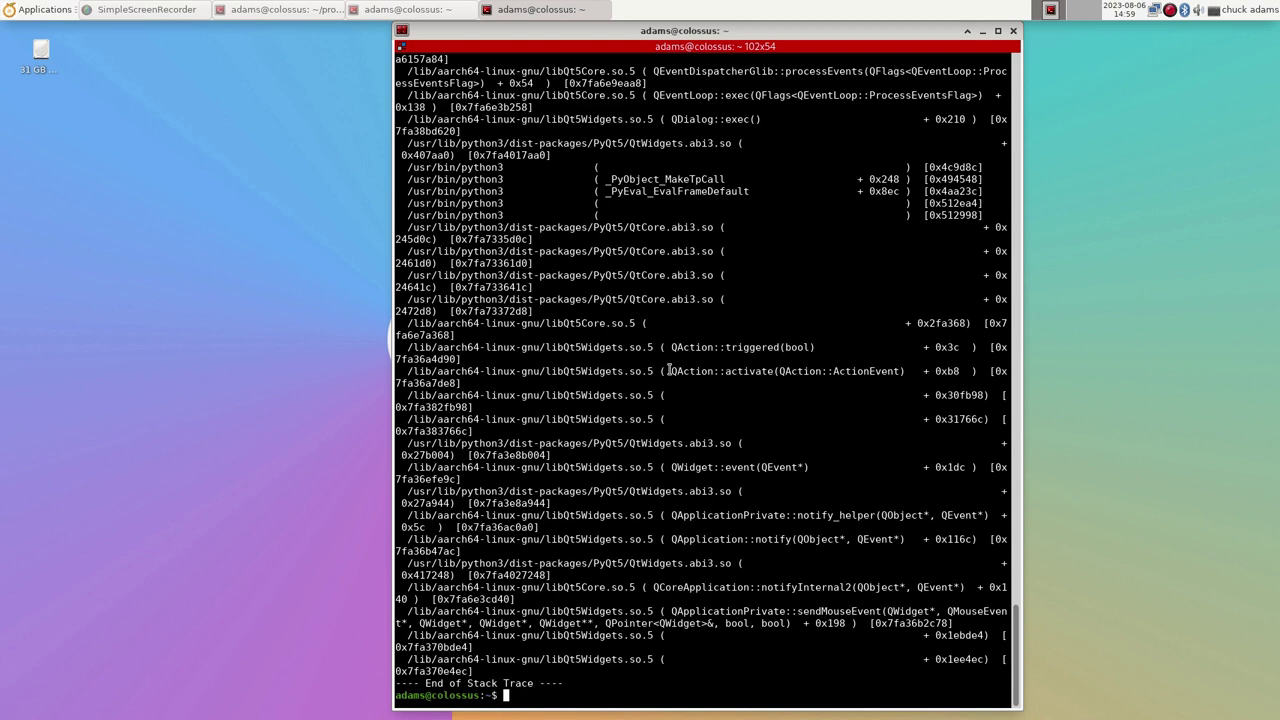
- Clear the terminal output and check the recording status in the SimpleScreenRecorder window
{"action": "type", "text": "clear"}
{"action": "key", "text": "Return"}
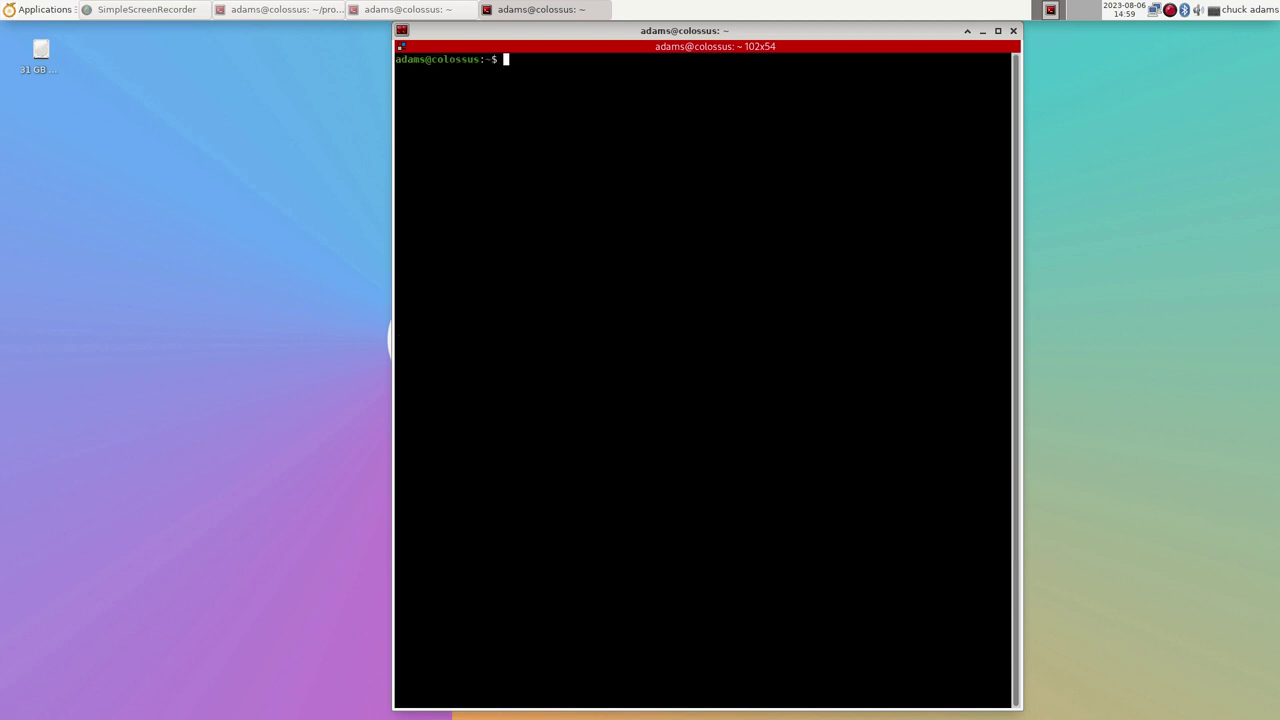
{"action": "left_click", "coordinate": [145, 10]}
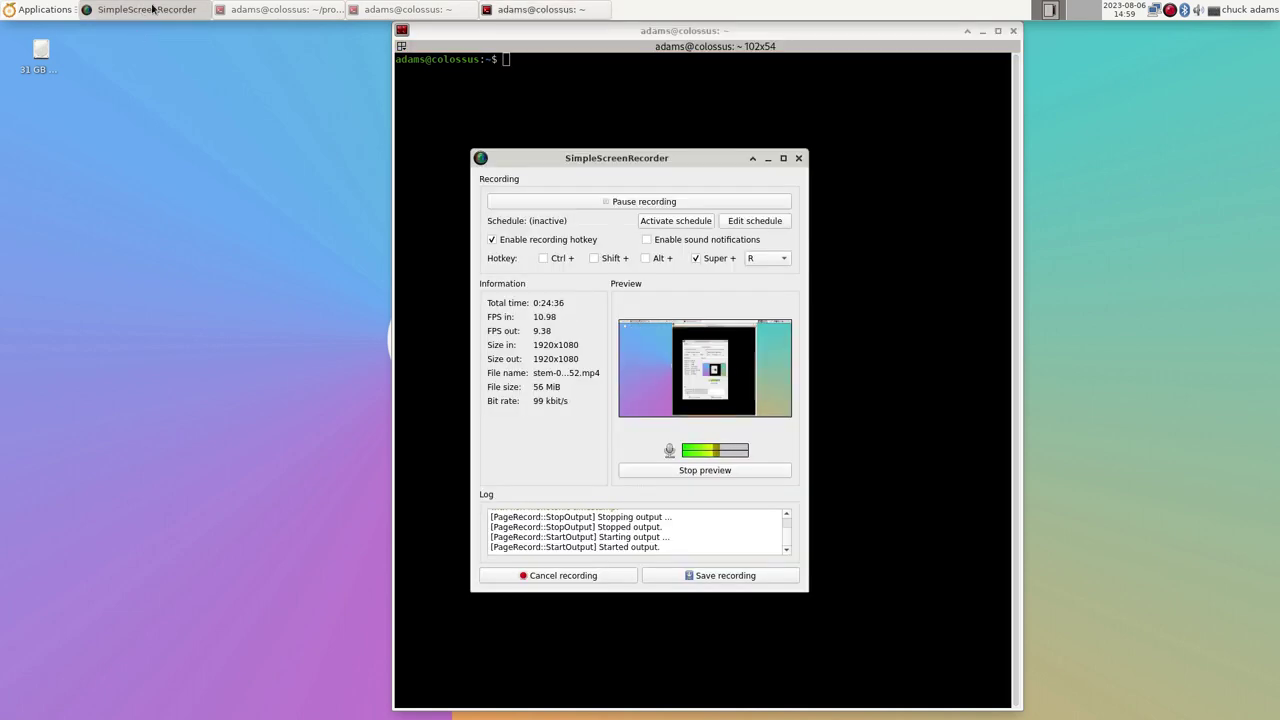
{"action": "left_click", "coordinate": [150, 10]}
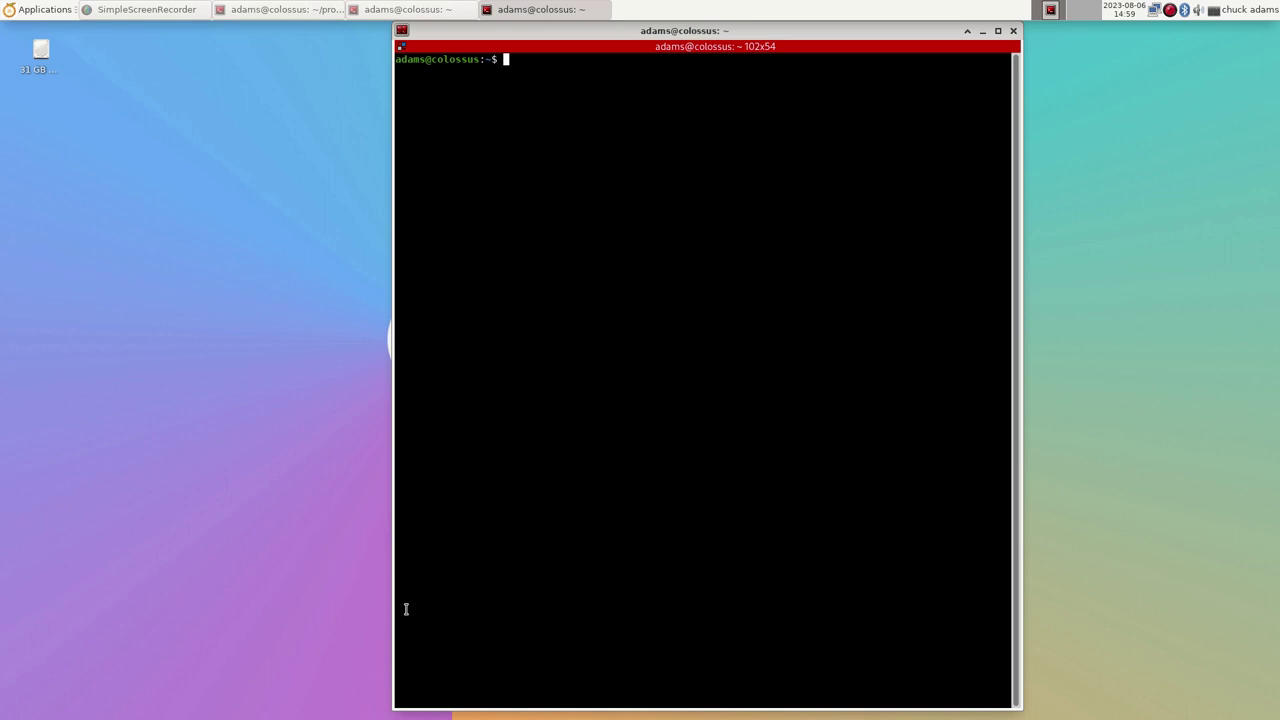
- Install the evince document viewer from the terminal with sudo apt install evince
{"action": "type", "text": "sudo apt install"}
{"action": "key", "text": "BackSpace"}
{"action": "key", "text": "BackSpace"}
{"action": "key", "text": "BackSpace"}
{"action": "type", "text": "all evince"}
{"action": "key", "text": "Return"}
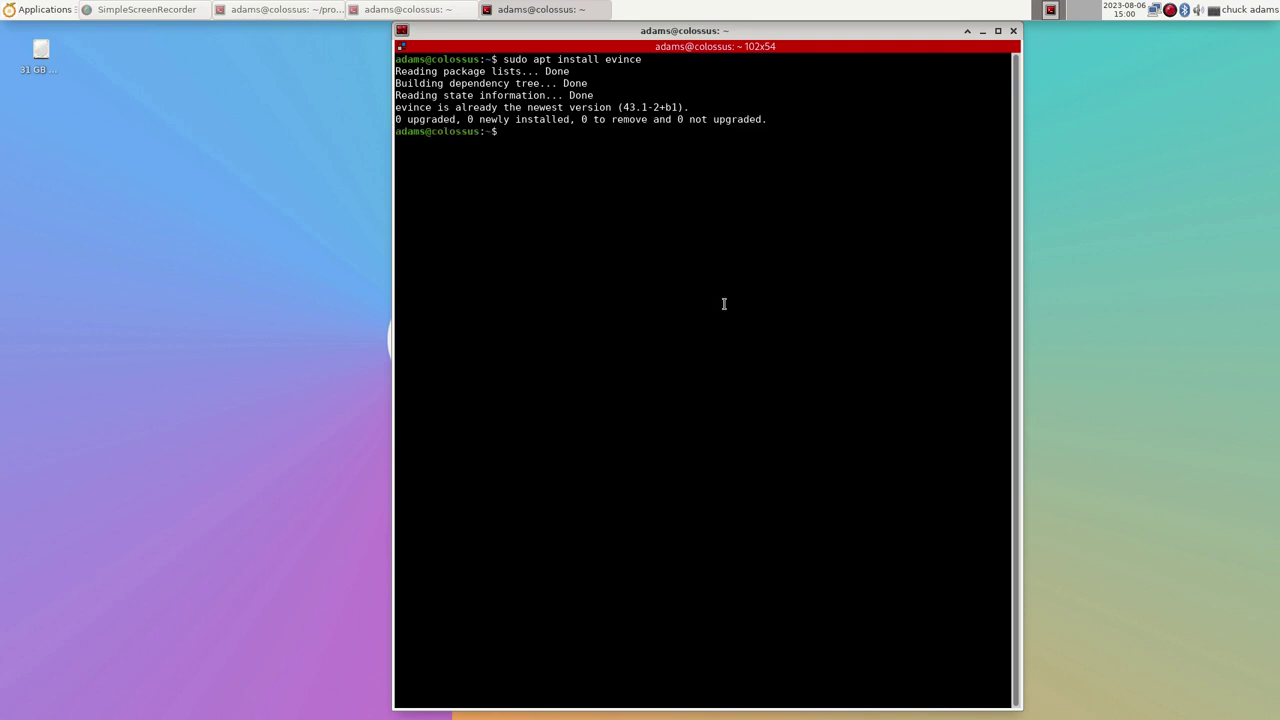
- Change from the home folder into the manuals folder in the terminal and list its files
{"action": "type", "text": "ls"}
{"action": "key", "text": "Return"}
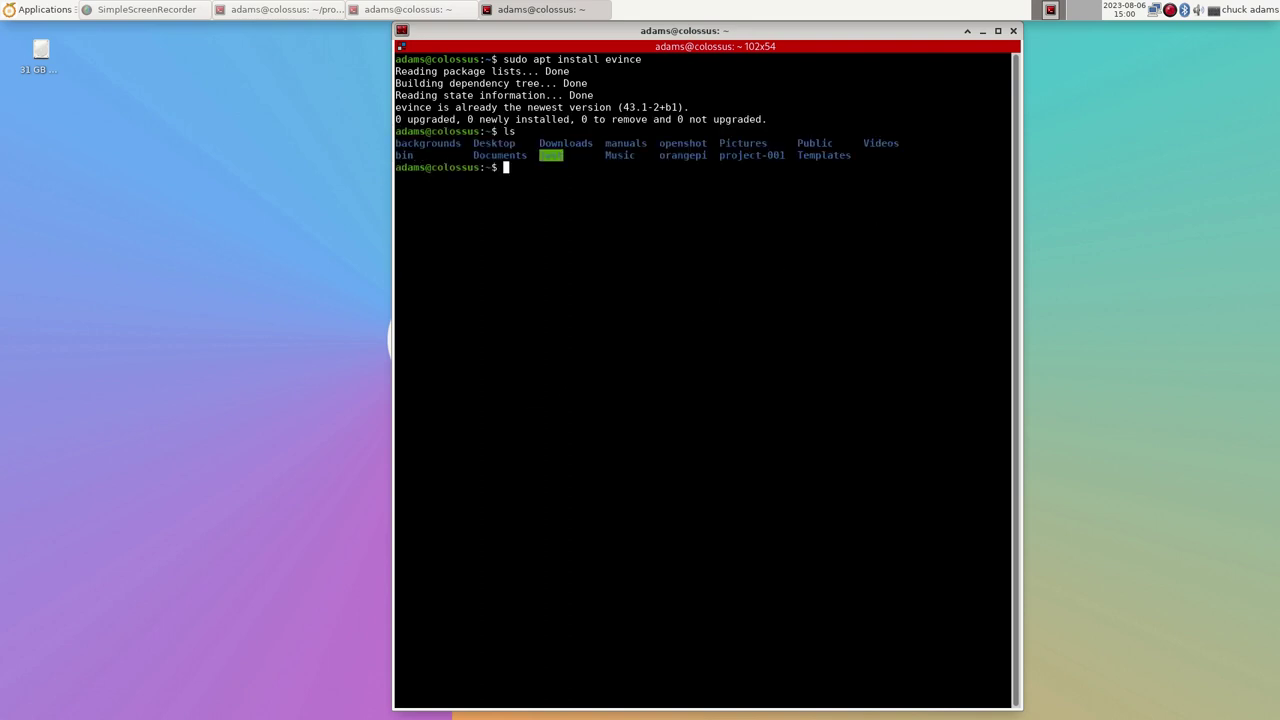
{"action": "type", "text": "cd manuals"}
{"action": "key", "text": "Return"}
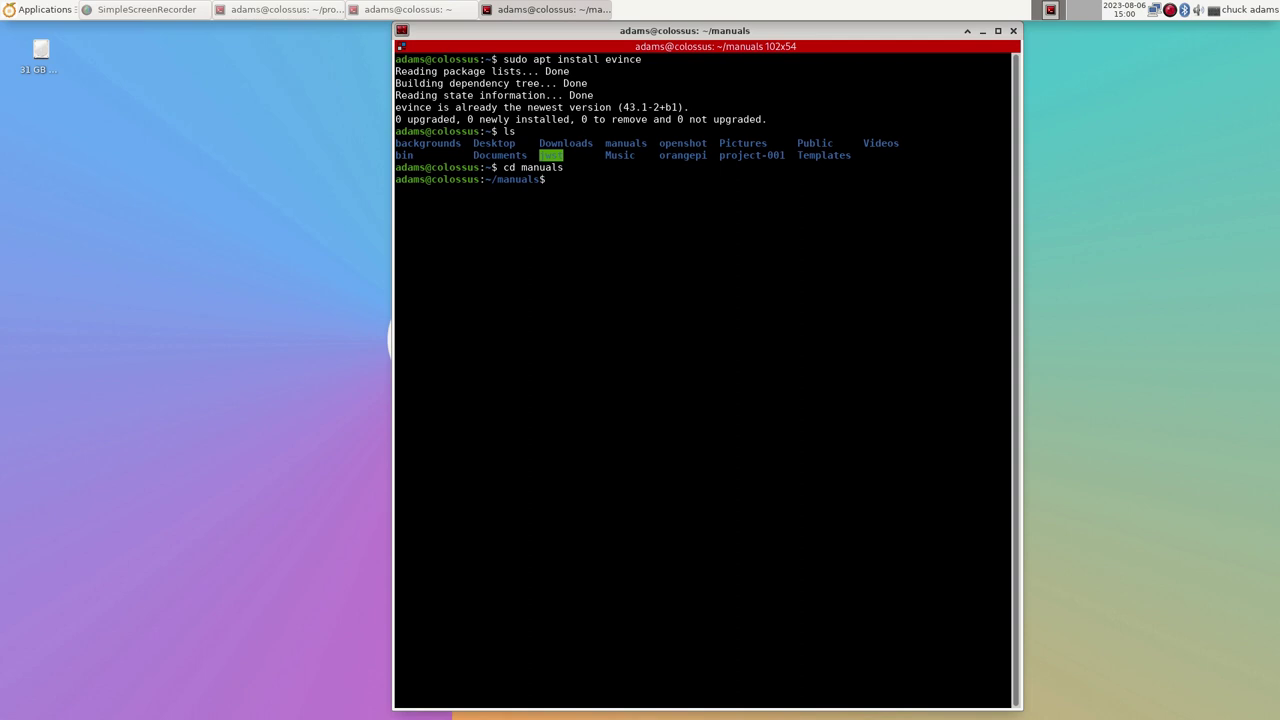
{"action": "type", "text": "ls"}
{"action": "key", "text": "Return"}
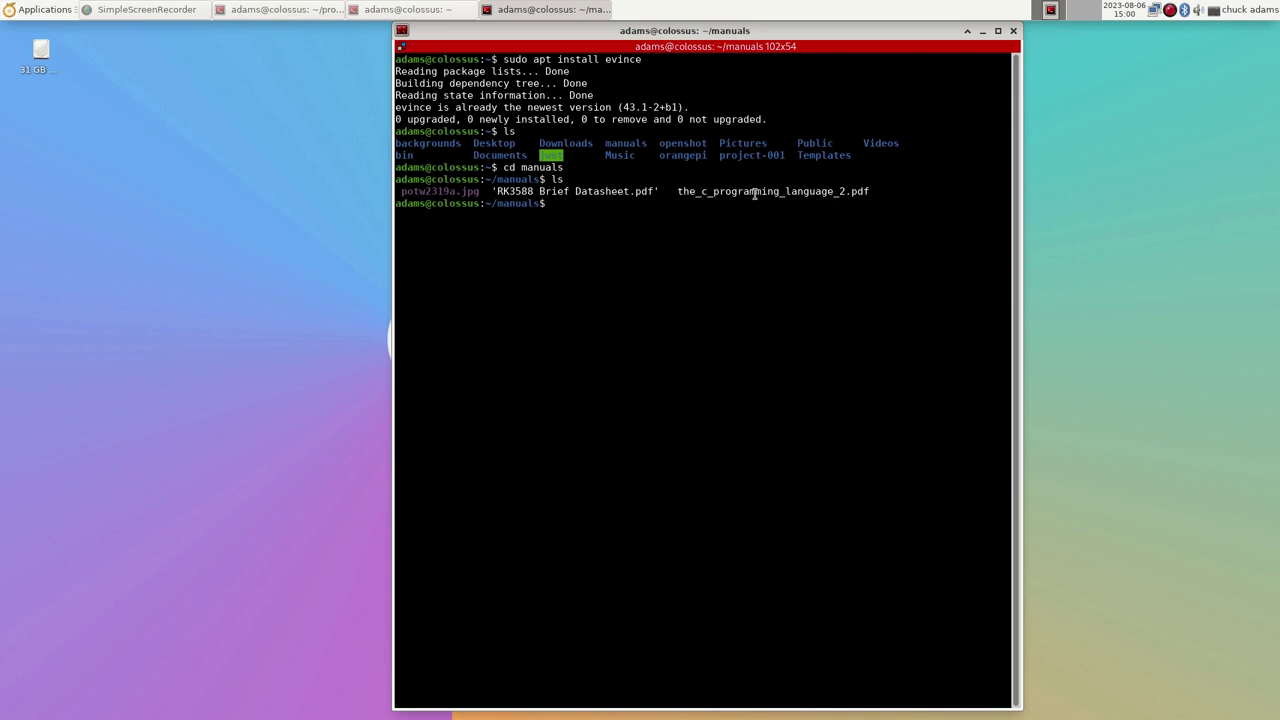
- Open the_c_programming_language_2.pdf from the manuals folder with evince and maximize the viewer window
{"action": "type", "text": "evince the_c_*"}
{"action": "key", "text": "Return"}
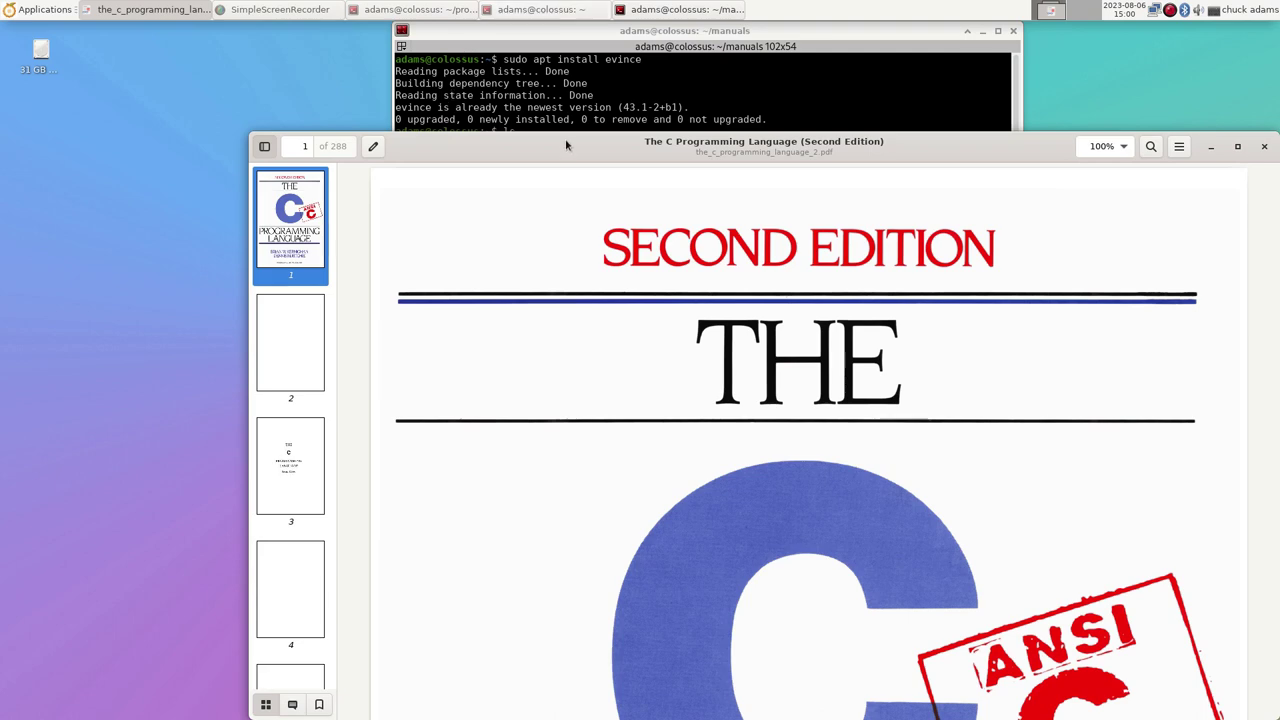
{"action": "left_click_drag", "start_coordinate": [565, 138], "coordinate": [543, 50]}
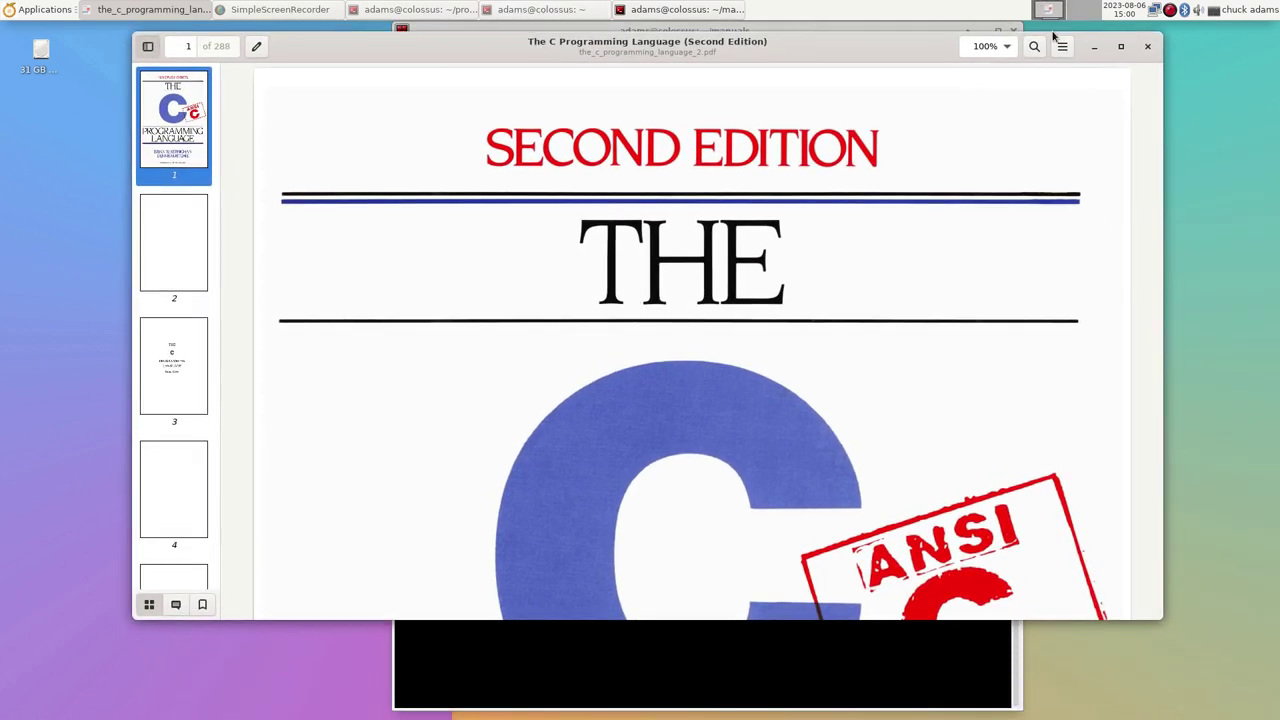
{"action": "left_click", "coordinate": [1119, 46]}
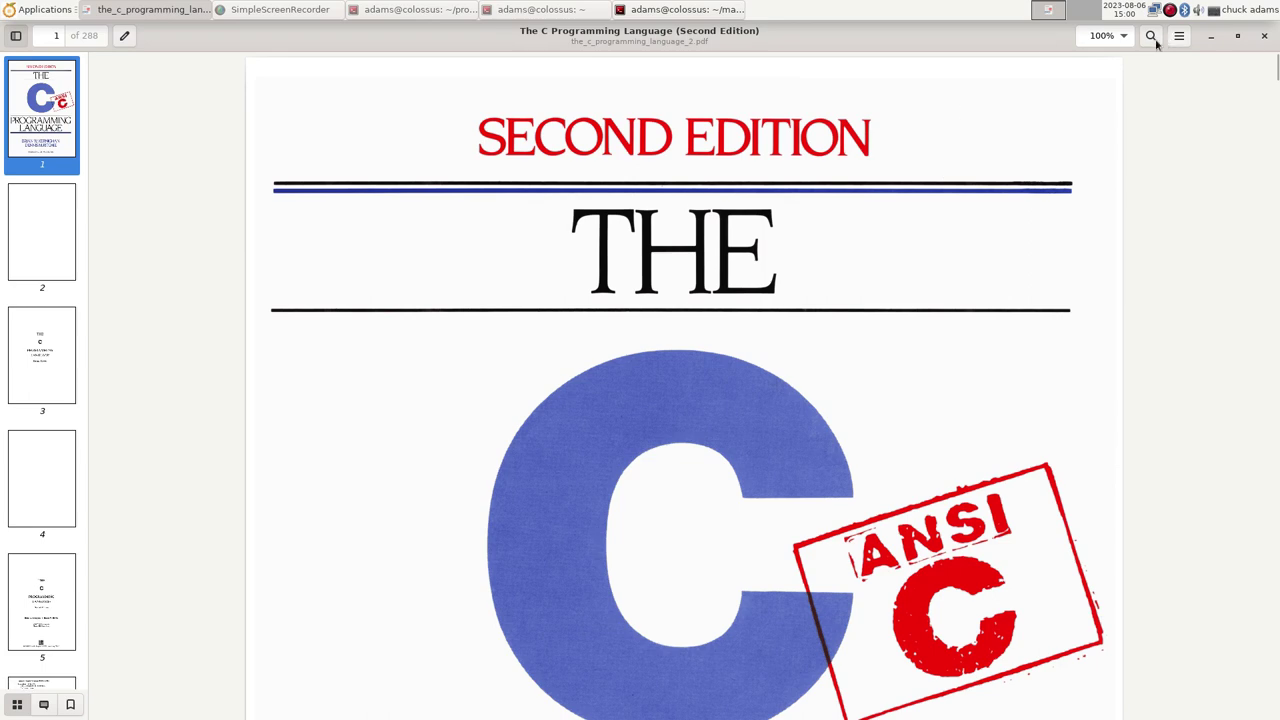
- Set the document's zoom to Fit Page so each whole page fits in the window
{"action": "left_click", "coordinate": [1124, 37]}
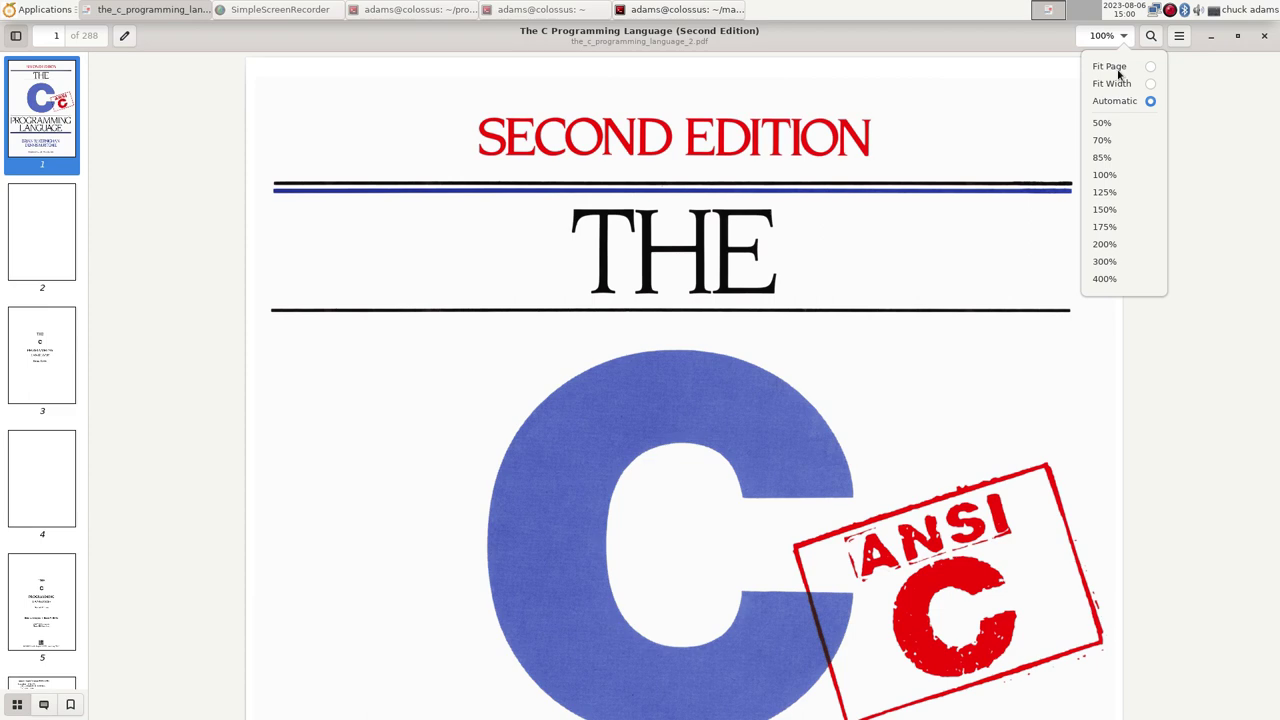
{"action": "left_click", "coordinate": [1119, 69]}
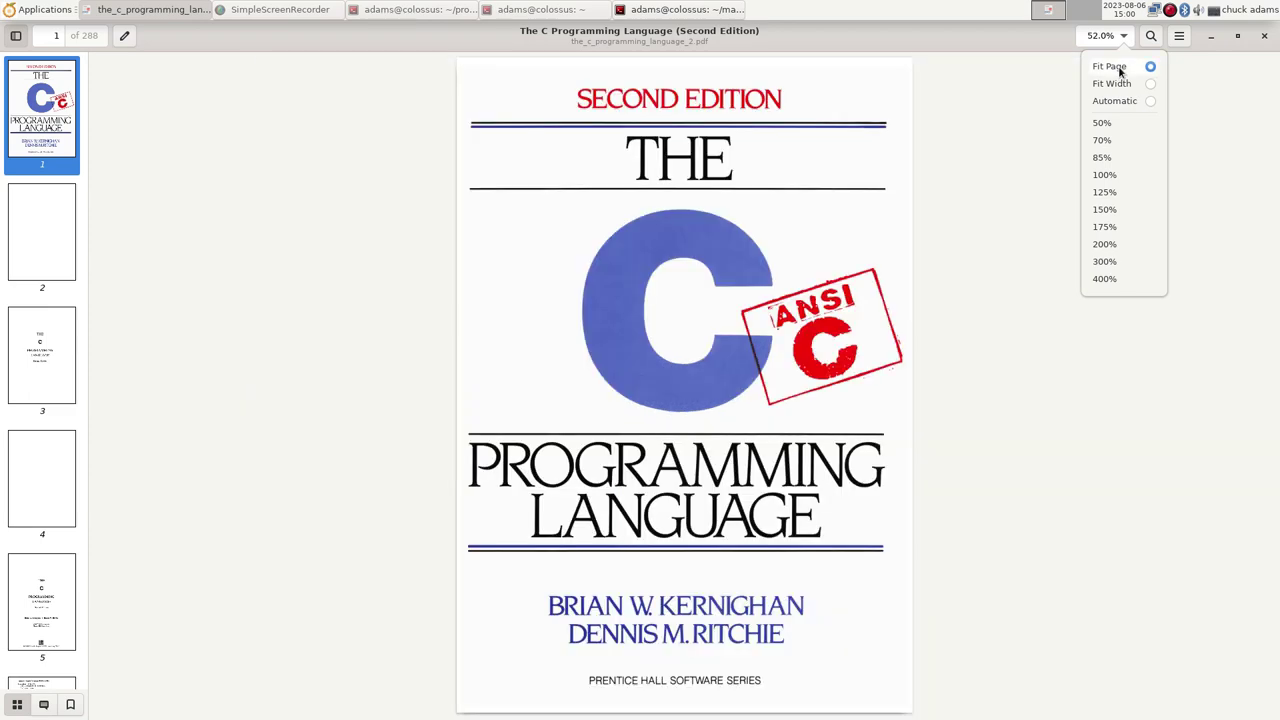
{"action": "left_click", "coordinate": [1048, 100]}
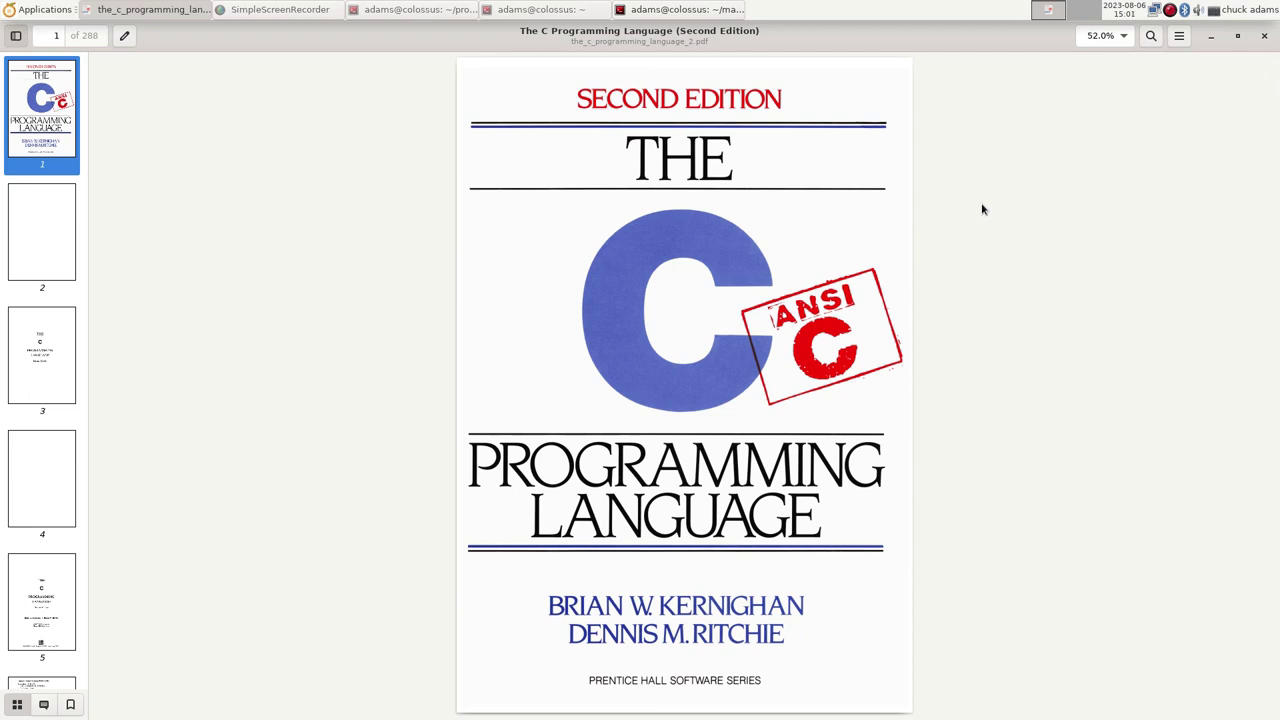
- Look through the book from its cover to the table of contents and examine the Appendix B standard library entries
{"action": "scroll", "coordinate": [982, 209], "scroll_direction": "down", "scroll_amount": 1}
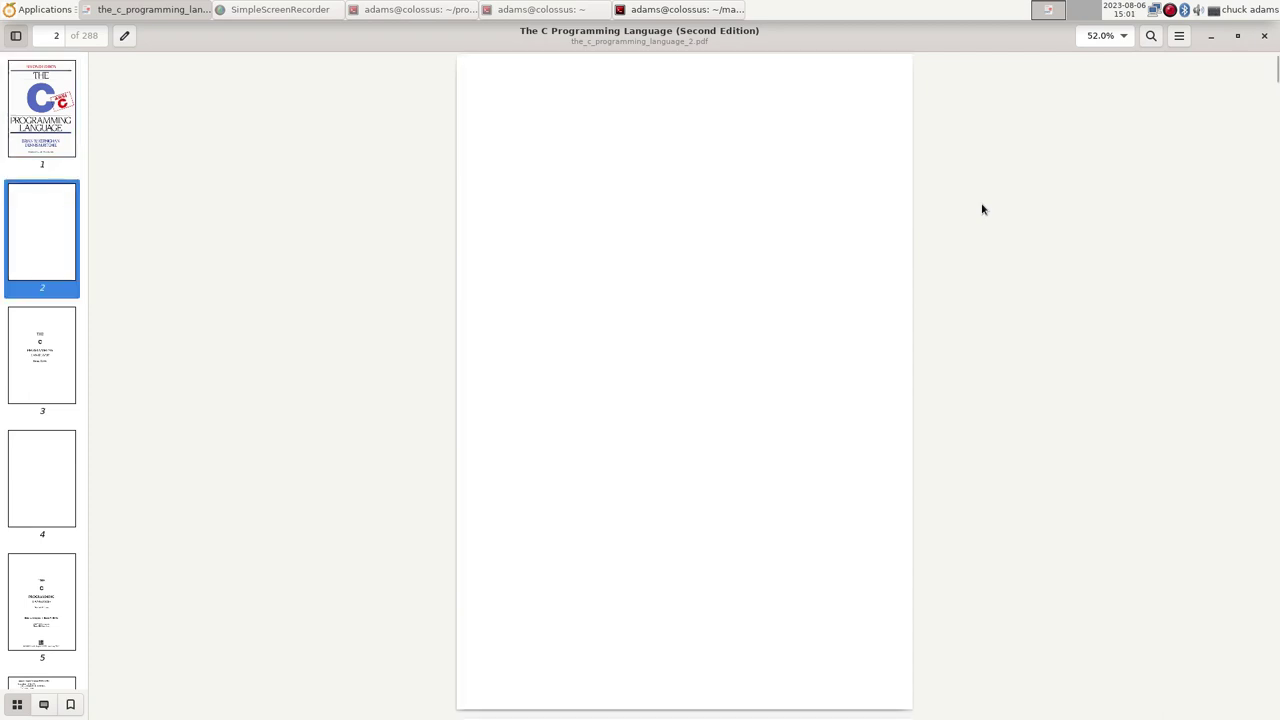
{"action": "scroll", "coordinate": [982, 209], "scroll_direction": "down", "scroll_amount": 1}
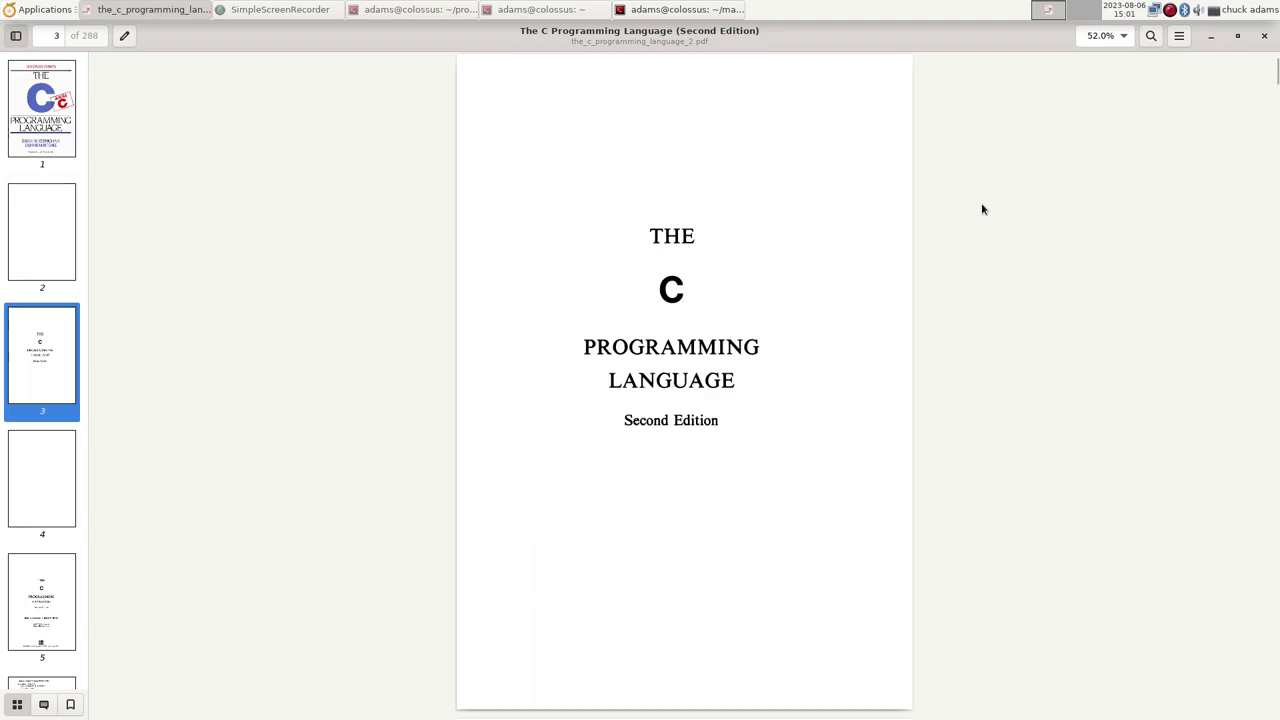
{"action": "scroll", "coordinate": [982, 209], "scroll_direction": "down", "scroll_amount": 1}
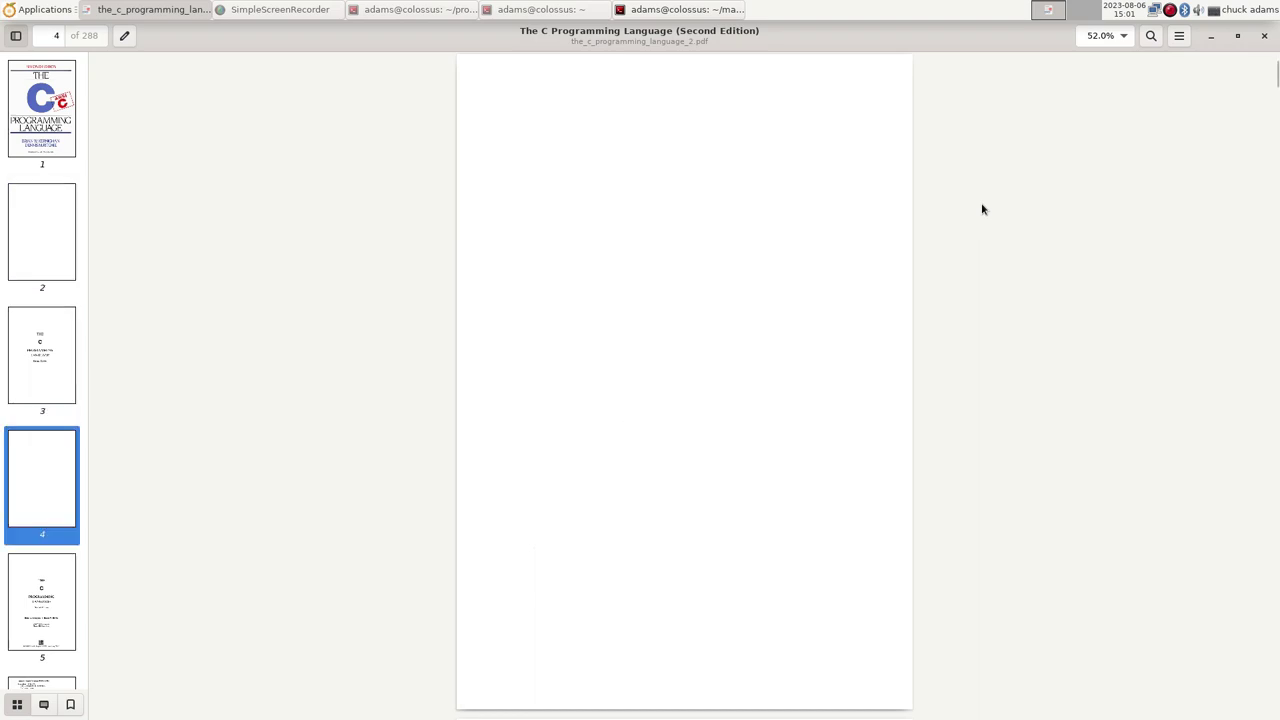
{"action": "scroll", "coordinate": [982, 209], "scroll_direction": "down", "scroll_amount": 1}
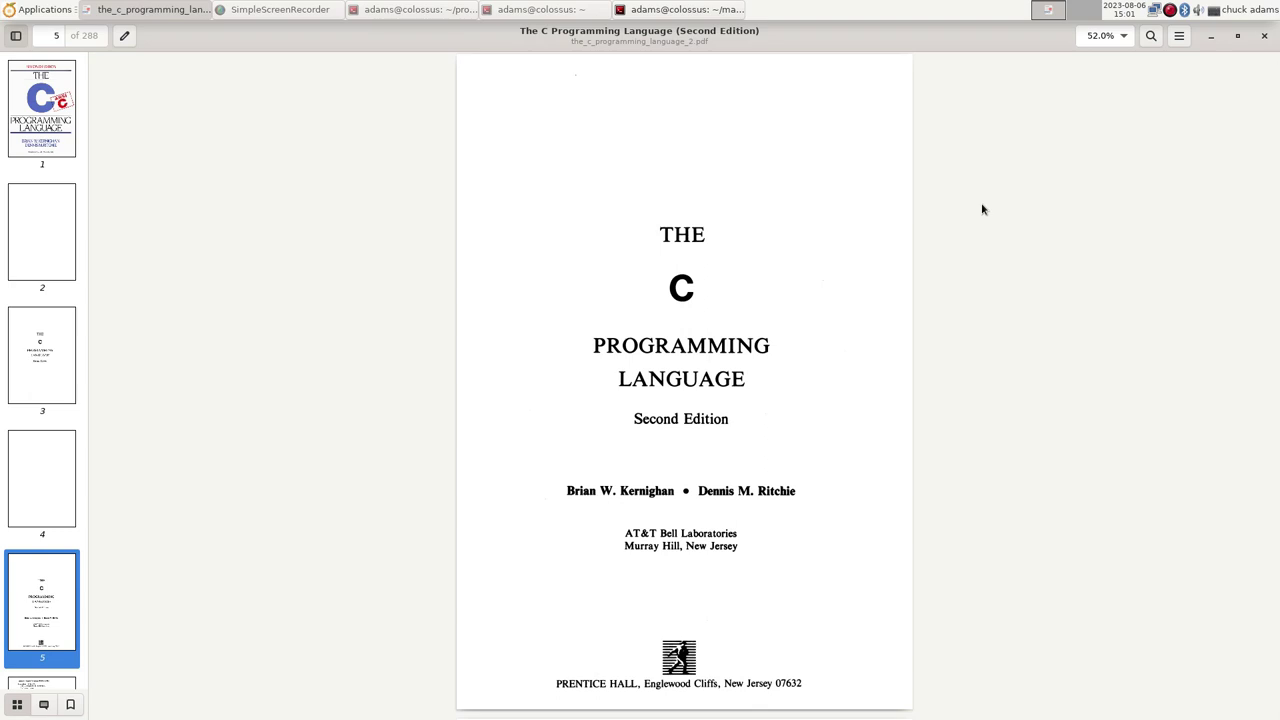
{"action": "scroll", "coordinate": [982, 209], "scroll_direction": "down", "scroll_amount": 1}
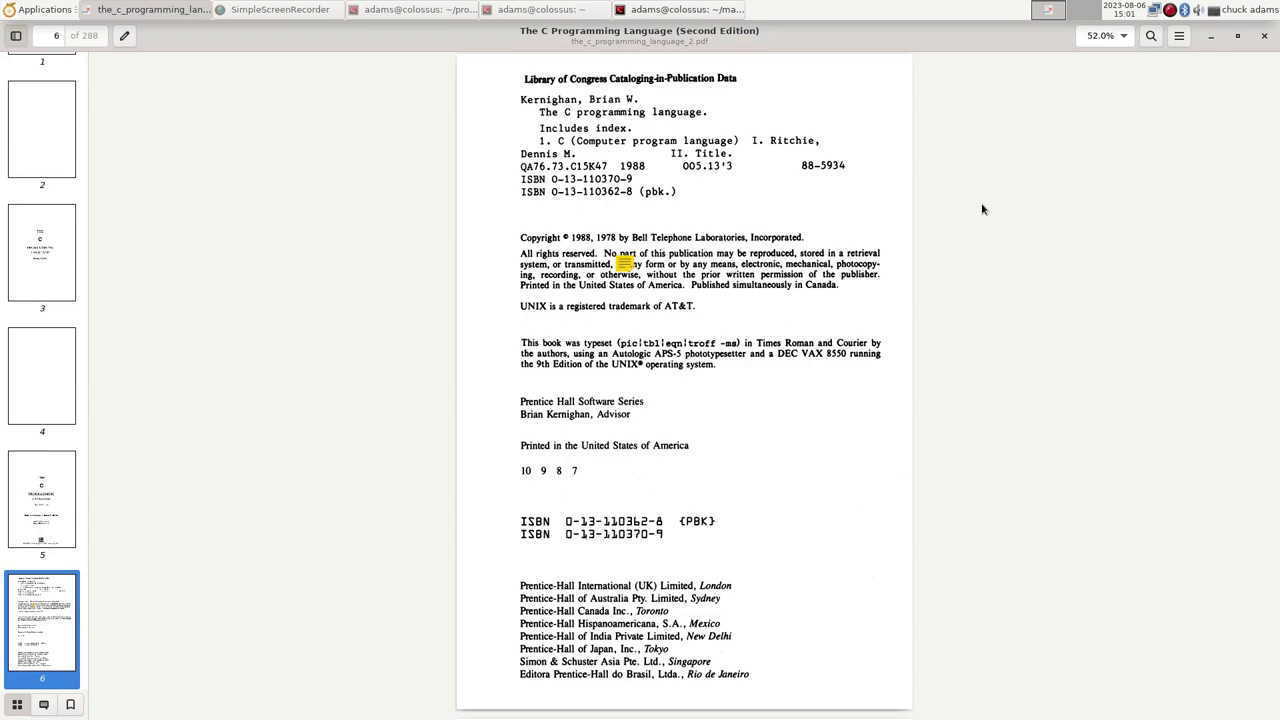
{"action": "scroll", "coordinate": [982, 209], "scroll_direction": "down", "scroll_amount": 1}
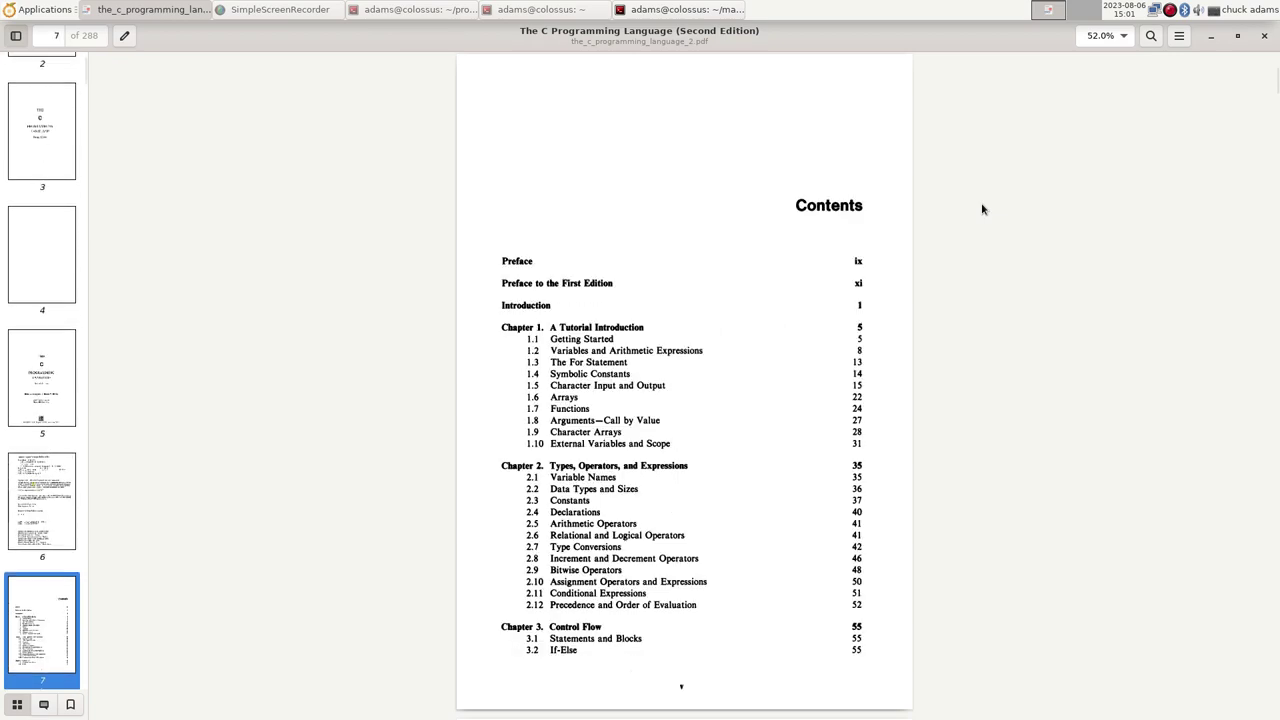
{"action": "scroll", "coordinate": [982, 209], "scroll_direction": "down", "scroll_amount": 1}
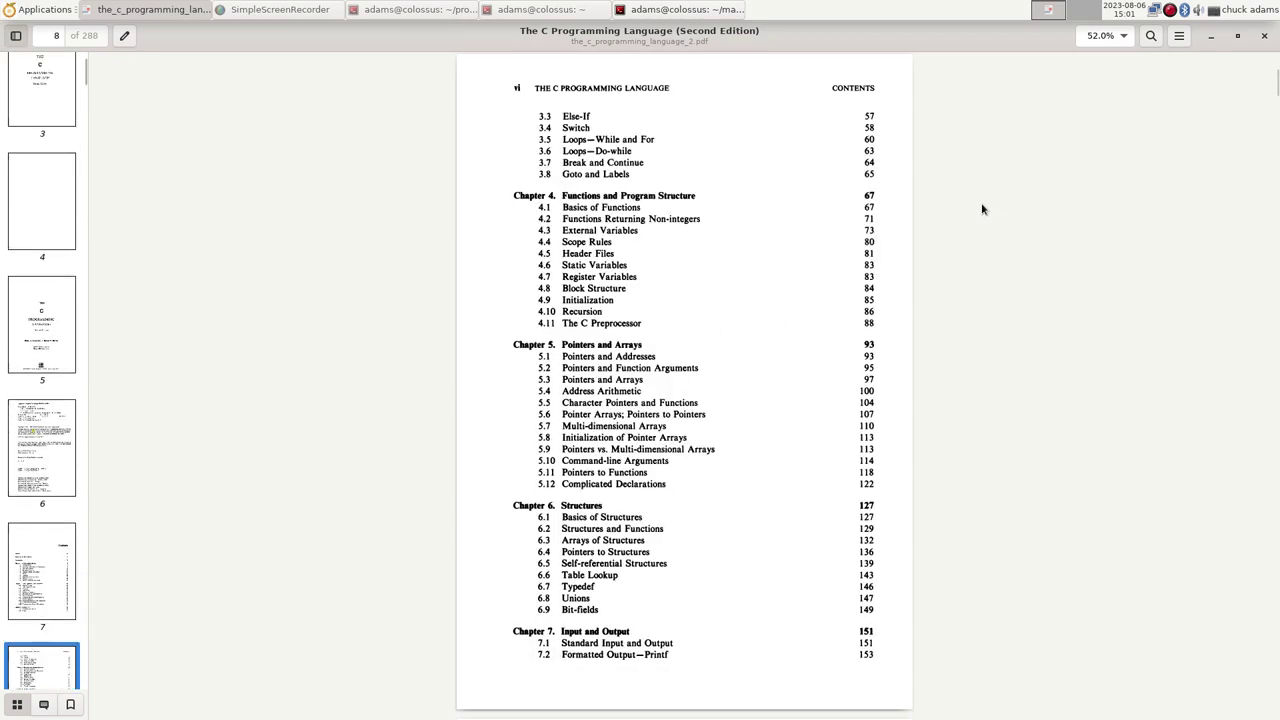
{"action": "scroll", "coordinate": [982, 209], "scroll_direction": "down", "scroll_amount": 1}
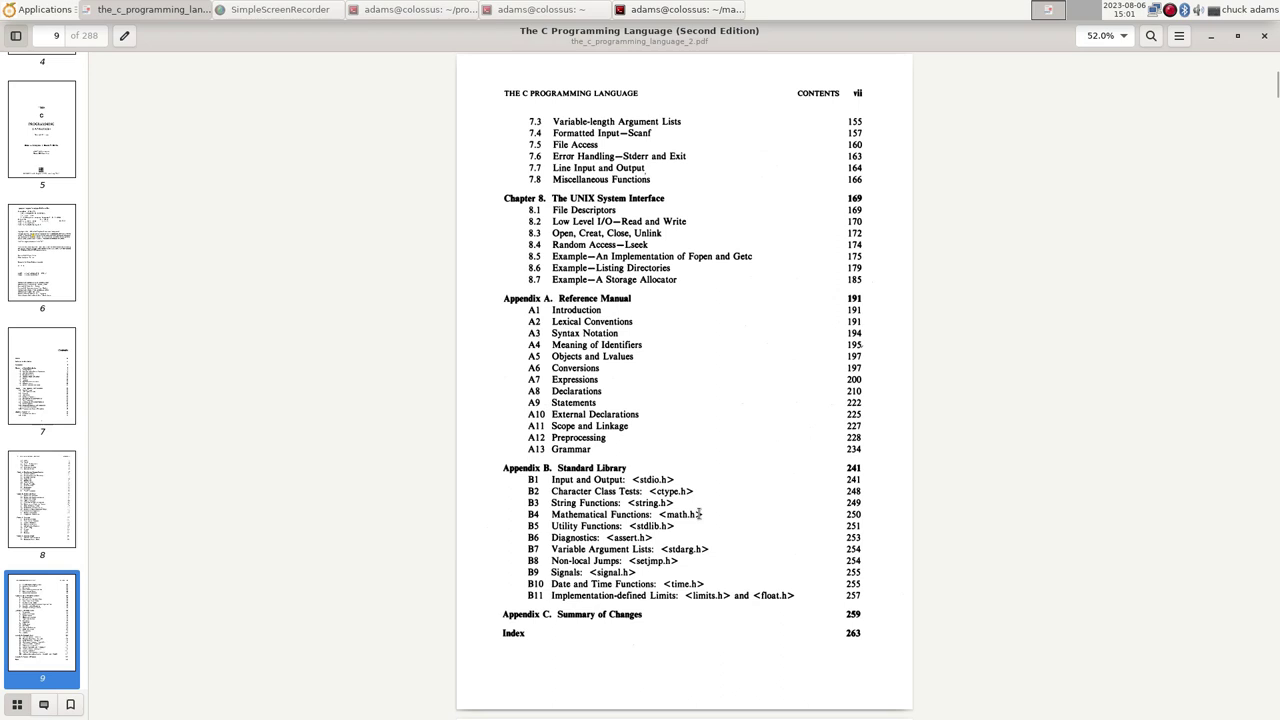
{"action": "triple_click", "coordinate": [657, 510]}
{"action": "left_click", "coordinate": [653, 510]}
- Continue through the preface and introduction to PDF page 20 and examine the "hello, world" example program
{"action": "scroll", "coordinate": [702, 420], "scroll_direction": "down", "scroll_amount": 2}
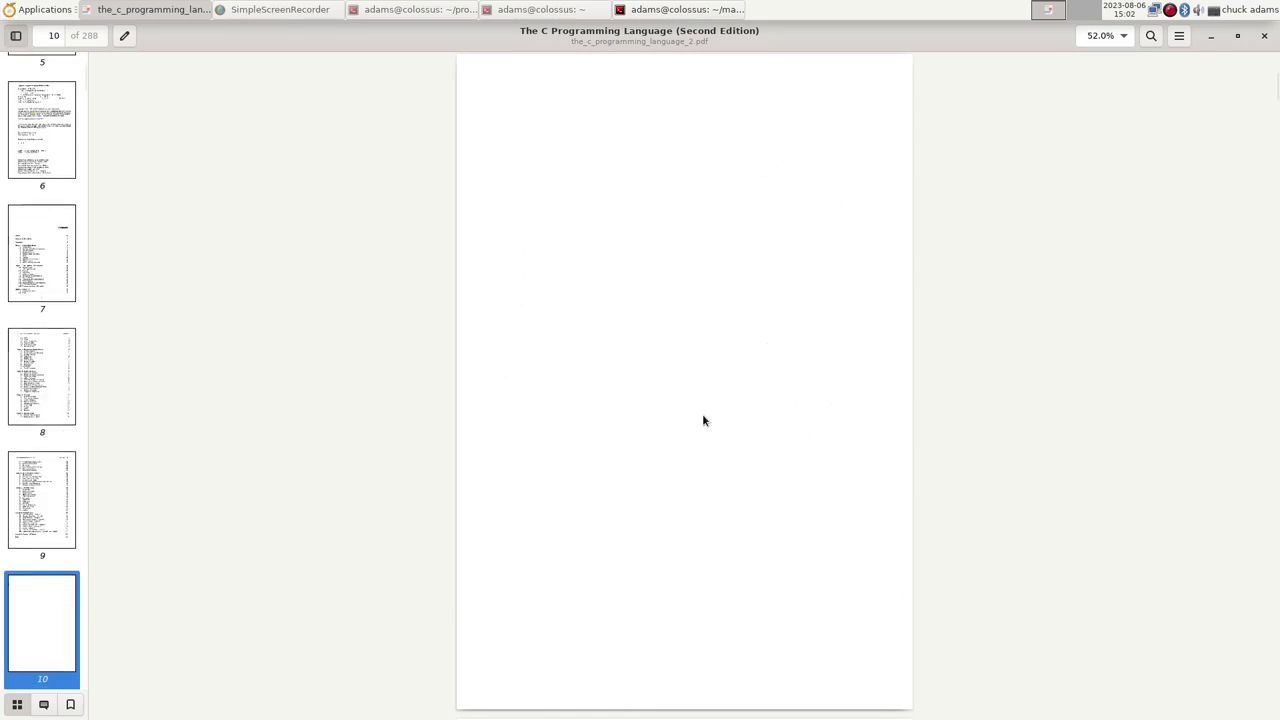
{"action": "scroll", "coordinate": [702, 413], "scroll_direction": "down", "scroll_amount": 3}
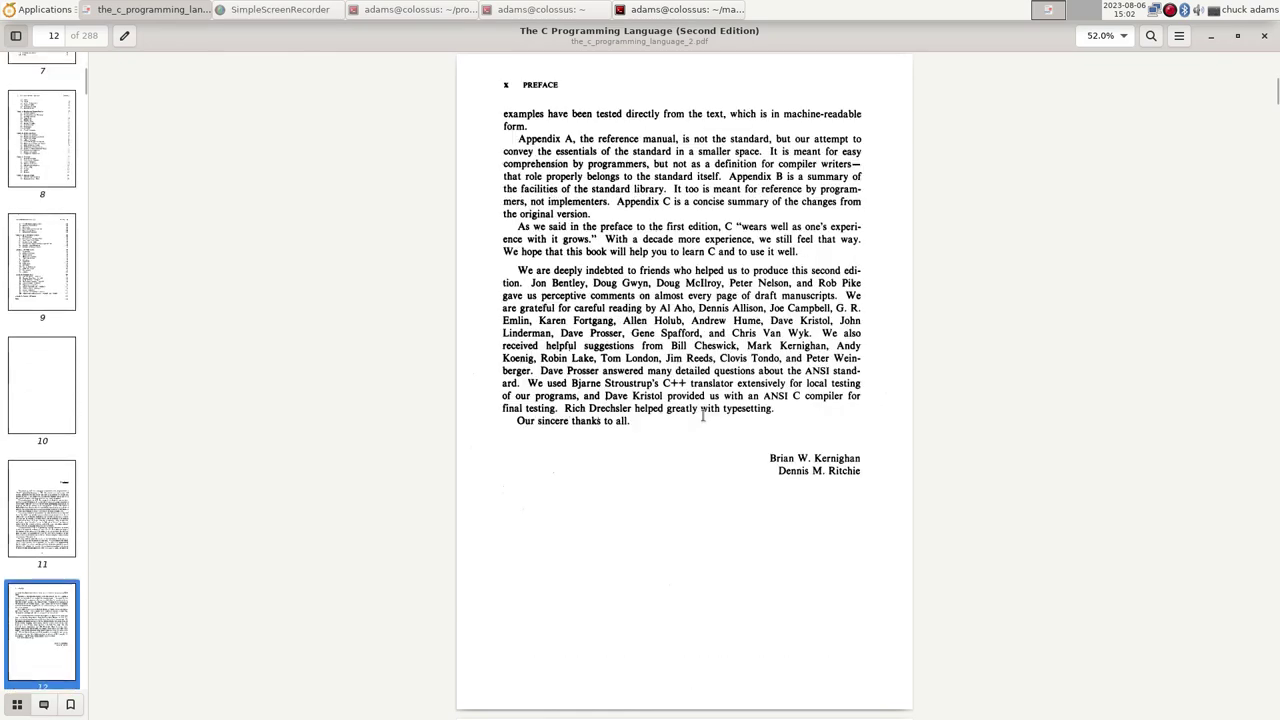
{"action": "scroll", "coordinate": [702, 420], "scroll_direction": "down", "scroll_amount": 3}
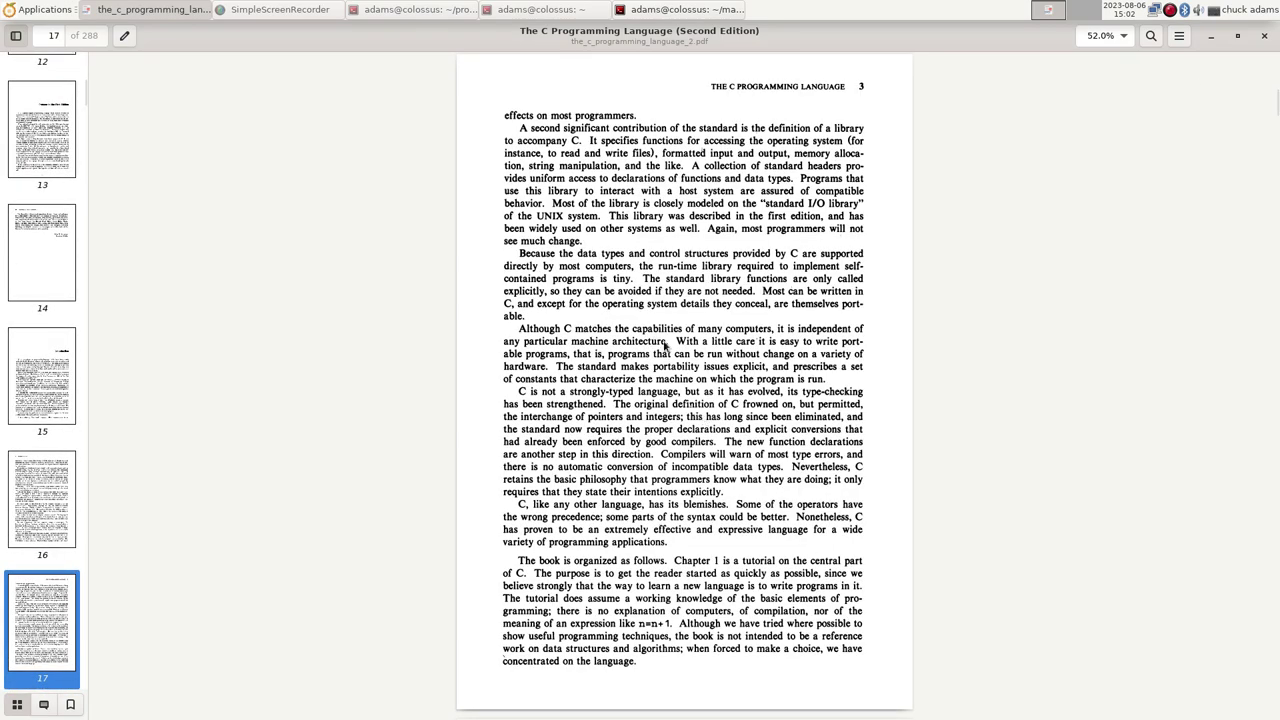
{"action": "scroll", "coordinate": [665, 353], "scroll_direction": "down", "scroll_amount": 1}
{"action": "scroll", "coordinate": [665, 353], "scroll_direction": "down", "scroll_amount": 1}
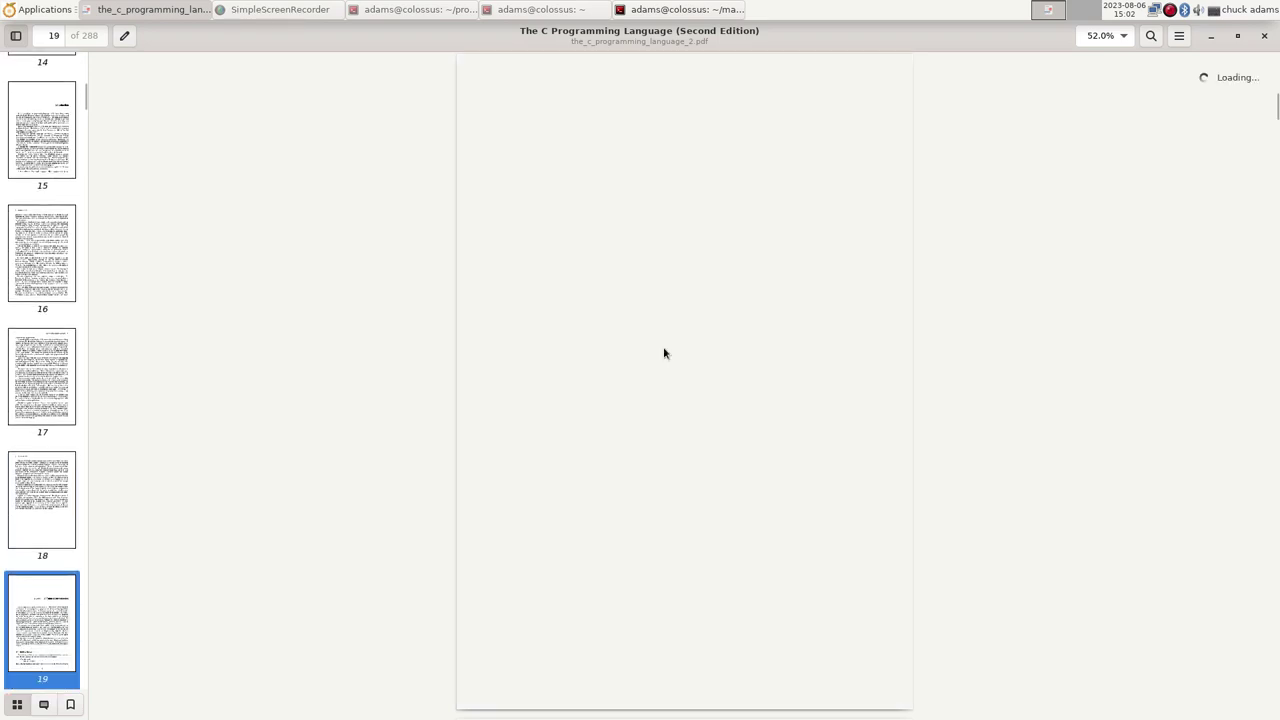
{"action": "scroll", "coordinate": [665, 353], "scroll_direction": "down", "scroll_amount": 1}
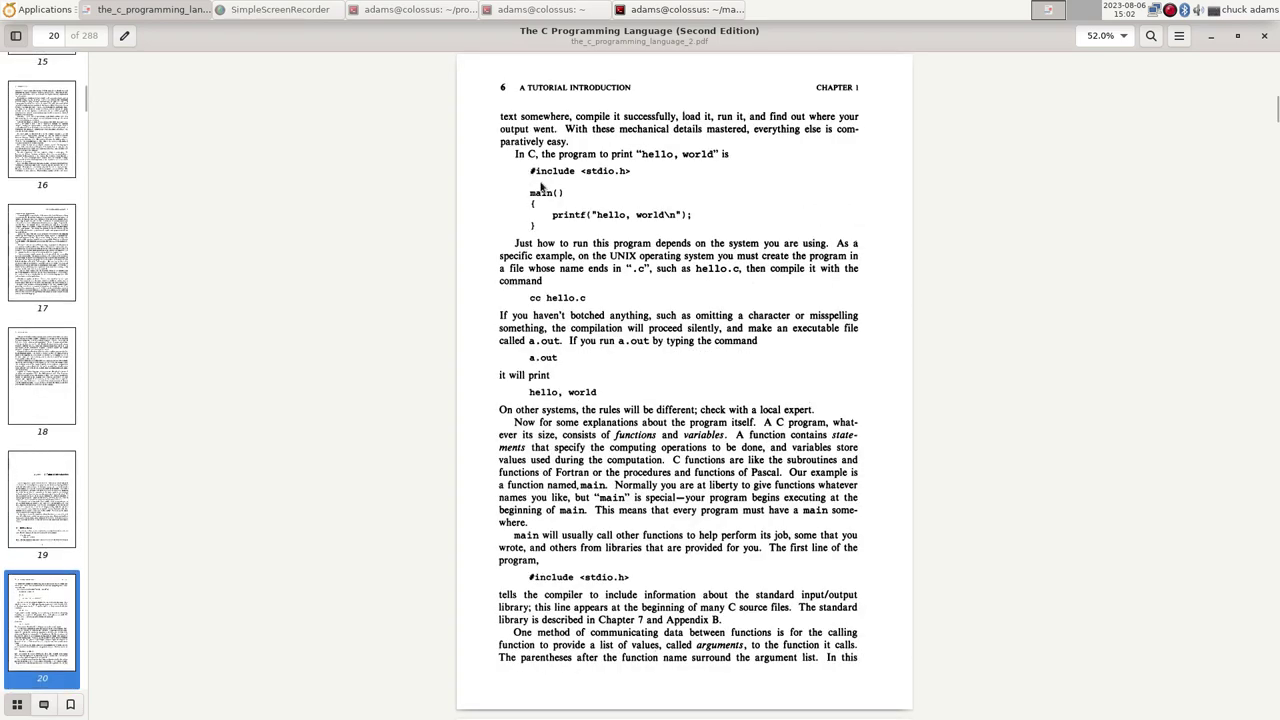
{"action": "left_click_drag", "start_coordinate": [704, 231], "coordinate": [702, 226]}
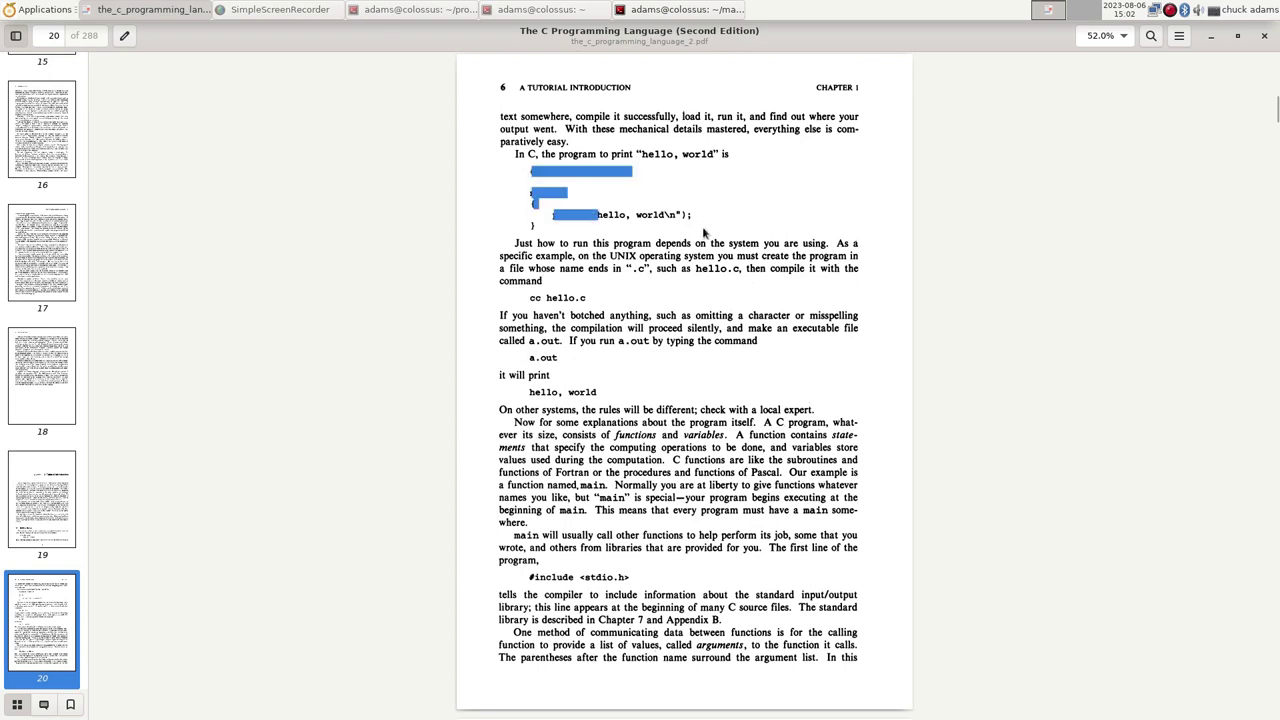
{"action": "left_click", "coordinate": [720, 227]}
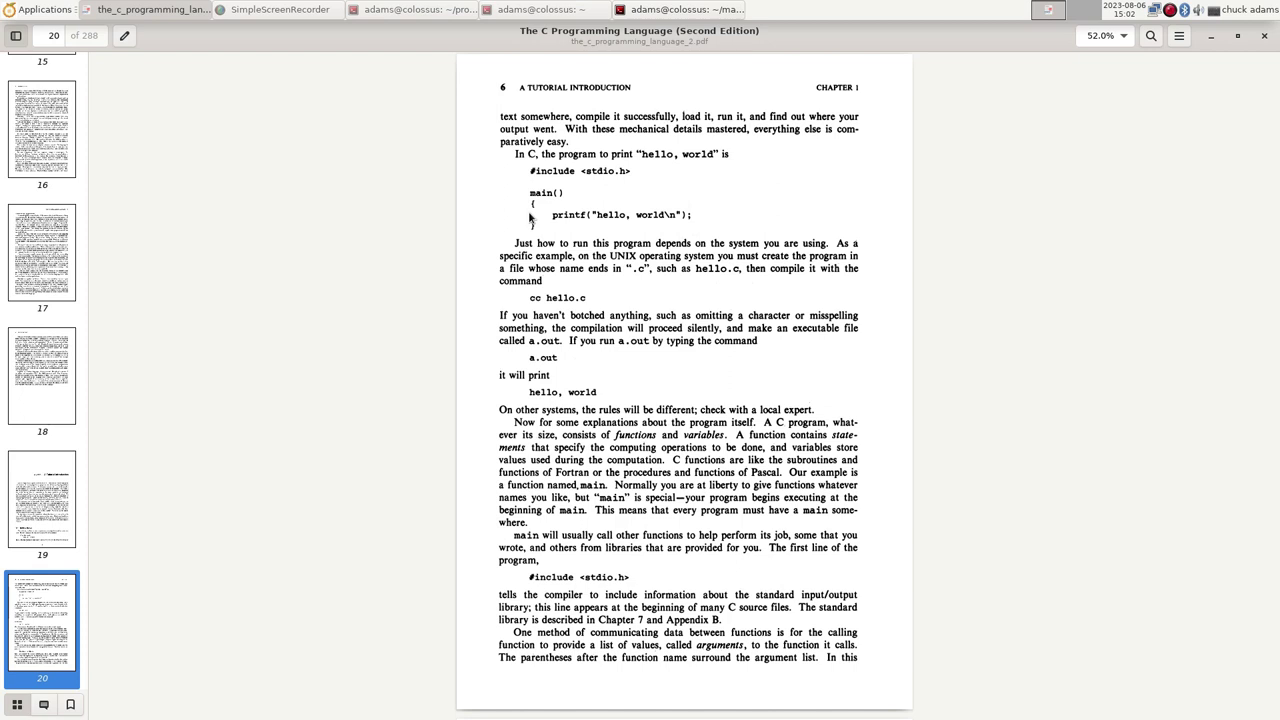
- Read on through the annotated first C program on PDF page 21 and the exercises on page 22
{"action": "scroll", "coordinate": [531, 217], "scroll_direction": "down", "scroll_amount": 1}
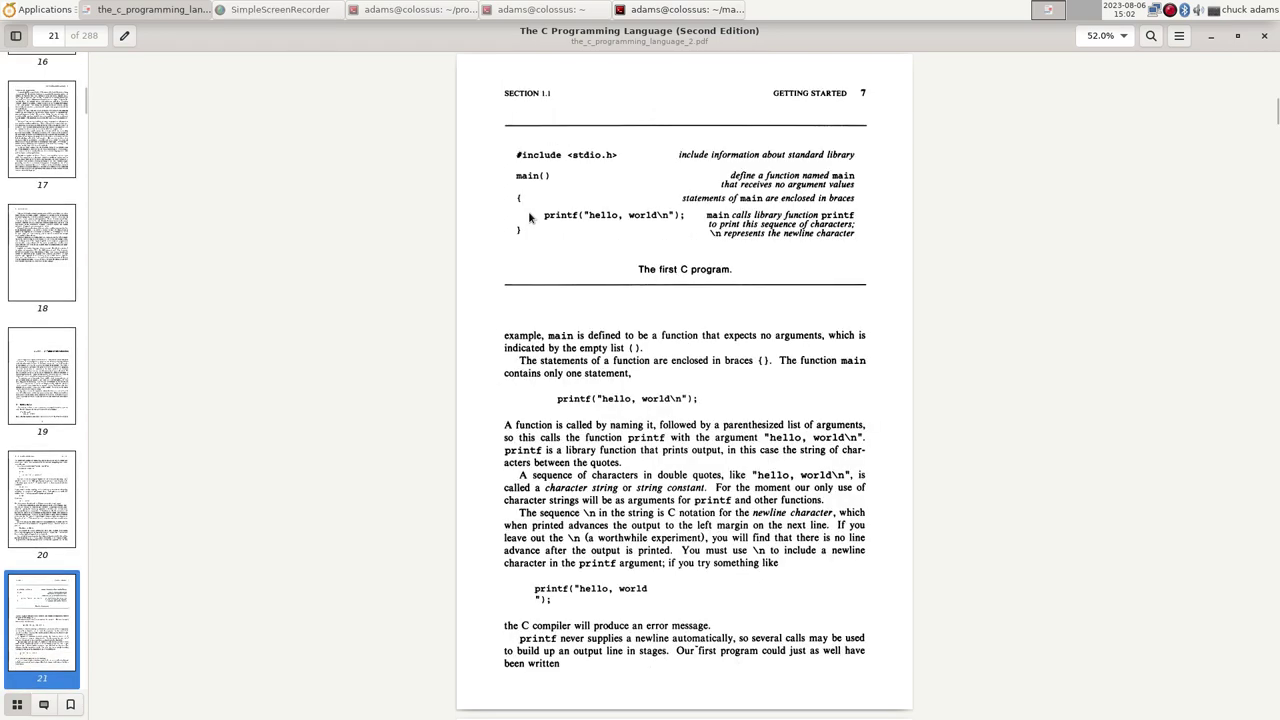
{"action": "scroll", "coordinate": [530, 215], "scroll_direction": "down", "scroll_amount": 1}
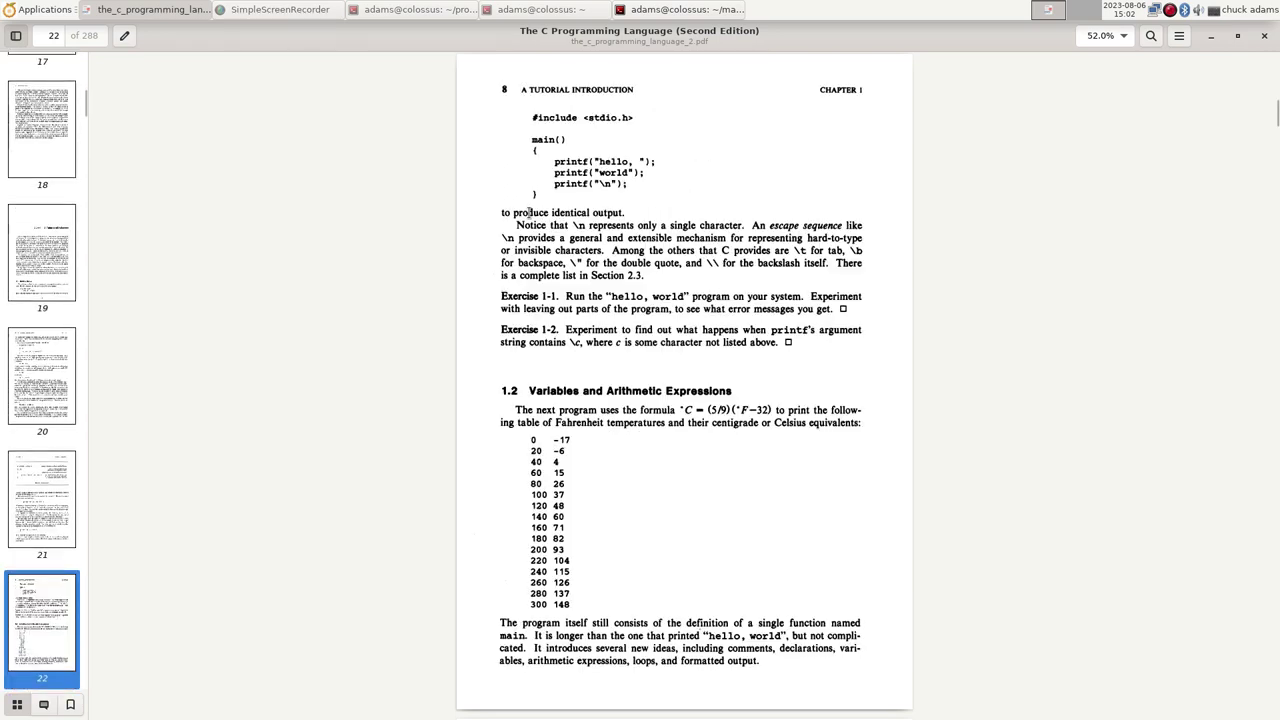
{"action": "scroll", "coordinate": [530, 214], "scroll_direction": "up", "scroll_amount": 3}
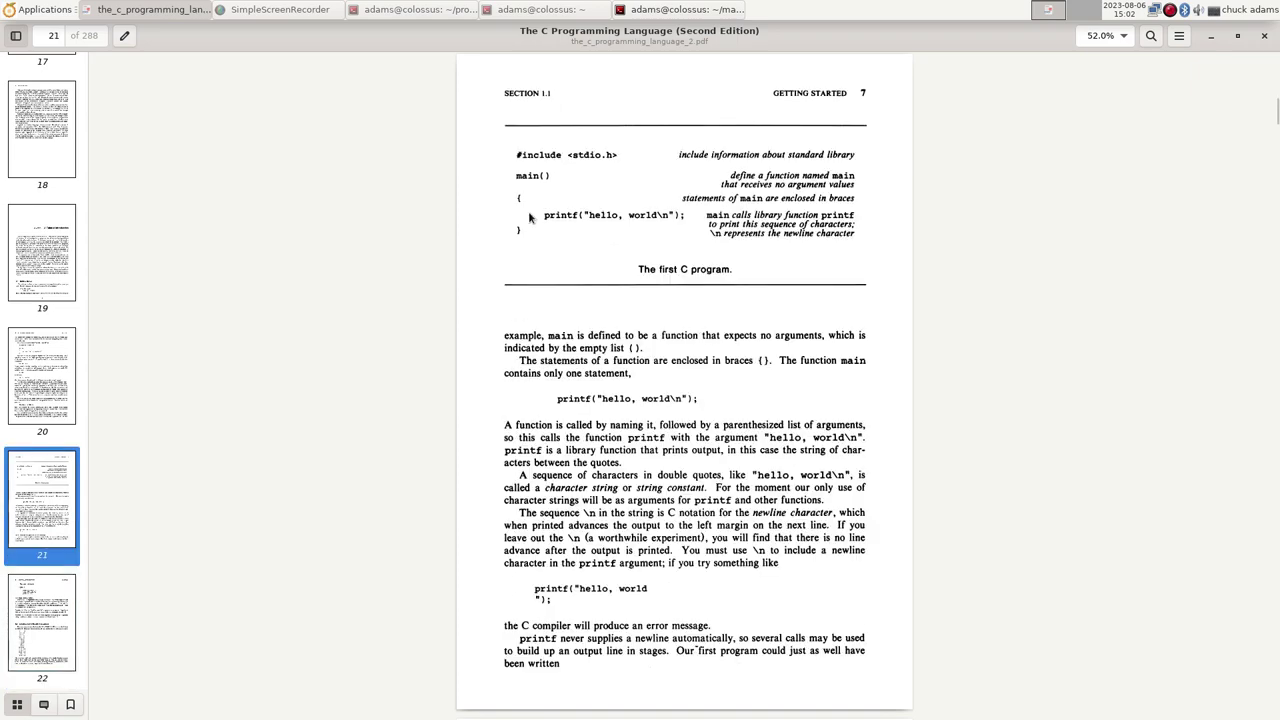
- Return to the table of contents on pages 7 and 8, examine the chapter list, and close the book
{"action": "scroll", "coordinate": [530, 215], "scroll_direction": "up", "scroll_amount": 3}
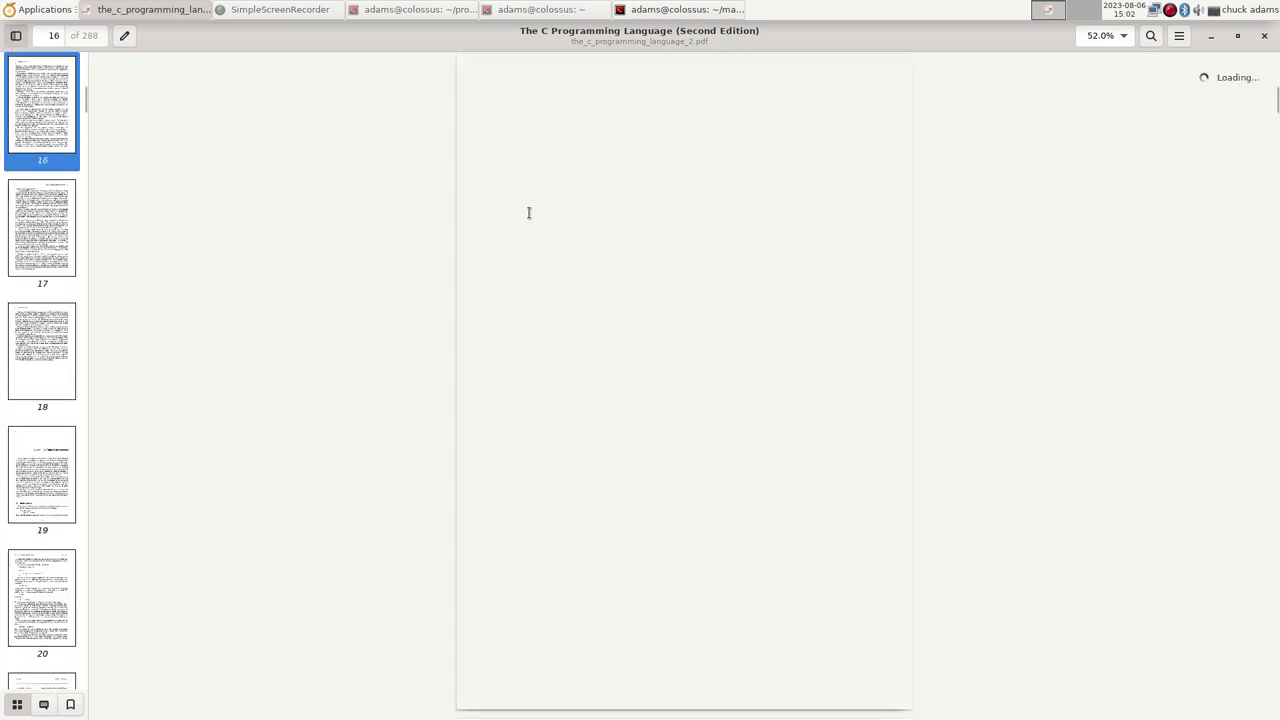
{"action": "scroll", "coordinate": [529, 212], "scroll_direction": "up", "scroll_amount": 5}
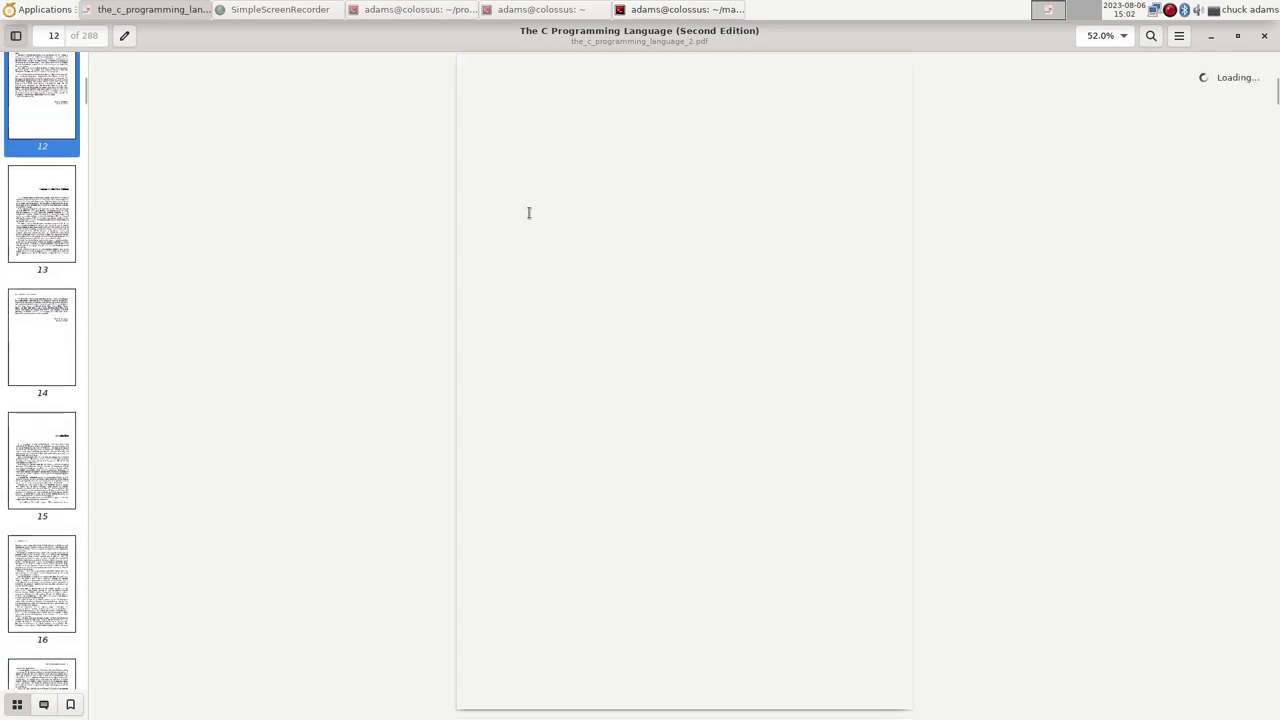
{"action": "scroll", "coordinate": [530, 218], "scroll_direction": "up", "scroll_amount": 3}
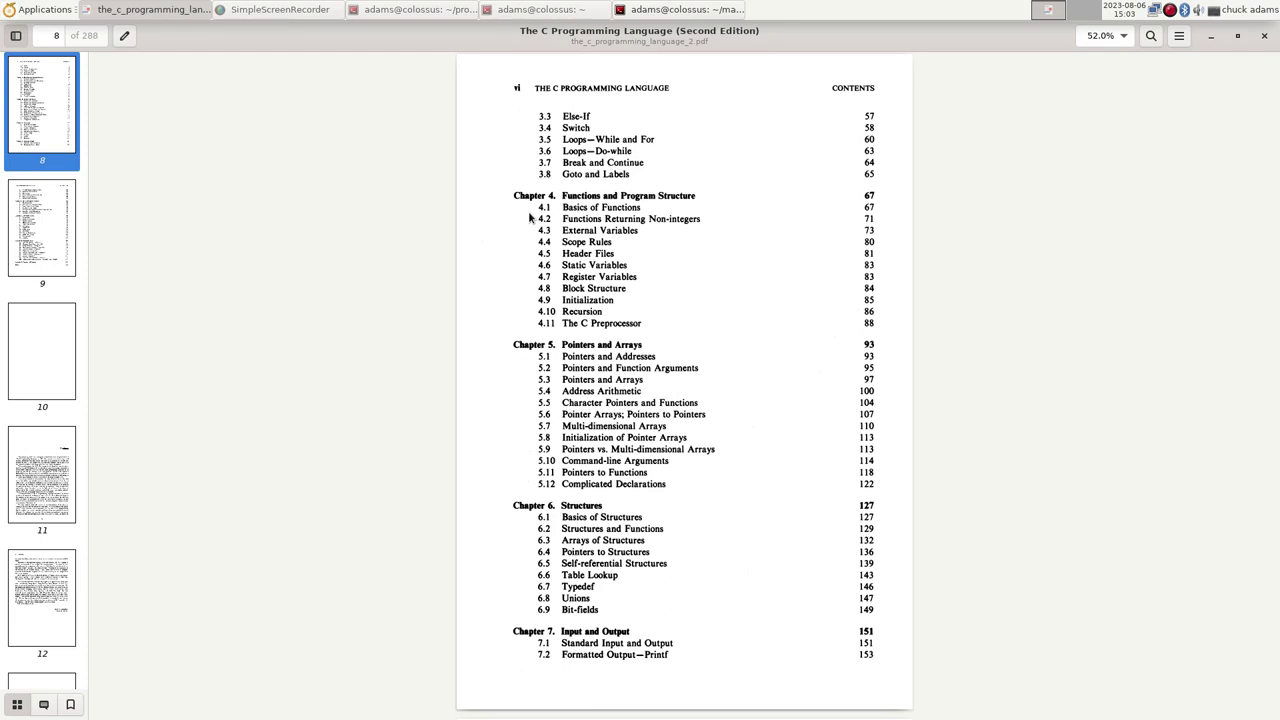
{"action": "scroll", "coordinate": [530, 217], "scroll_direction": "up", "scroll_amount": 2}
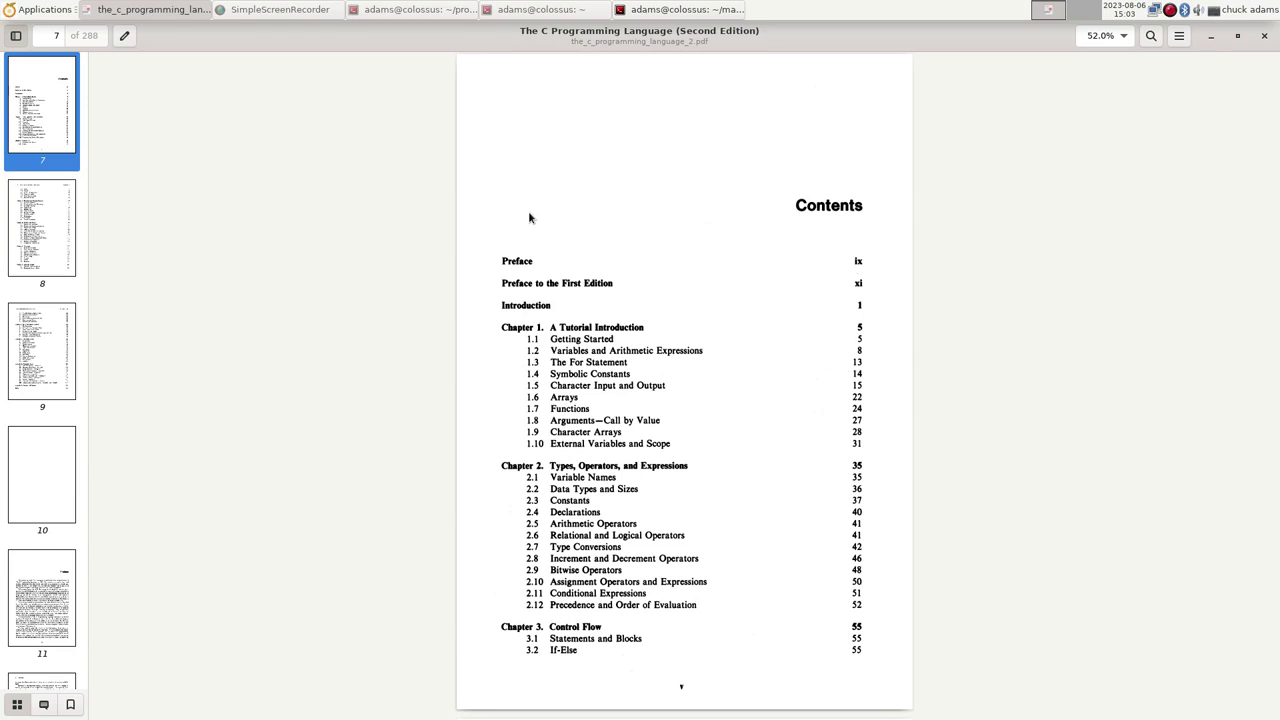
{"action": "scroll", "coordinate": [529, 217], "scroll_direction": "down", "scroll_amount": 1}
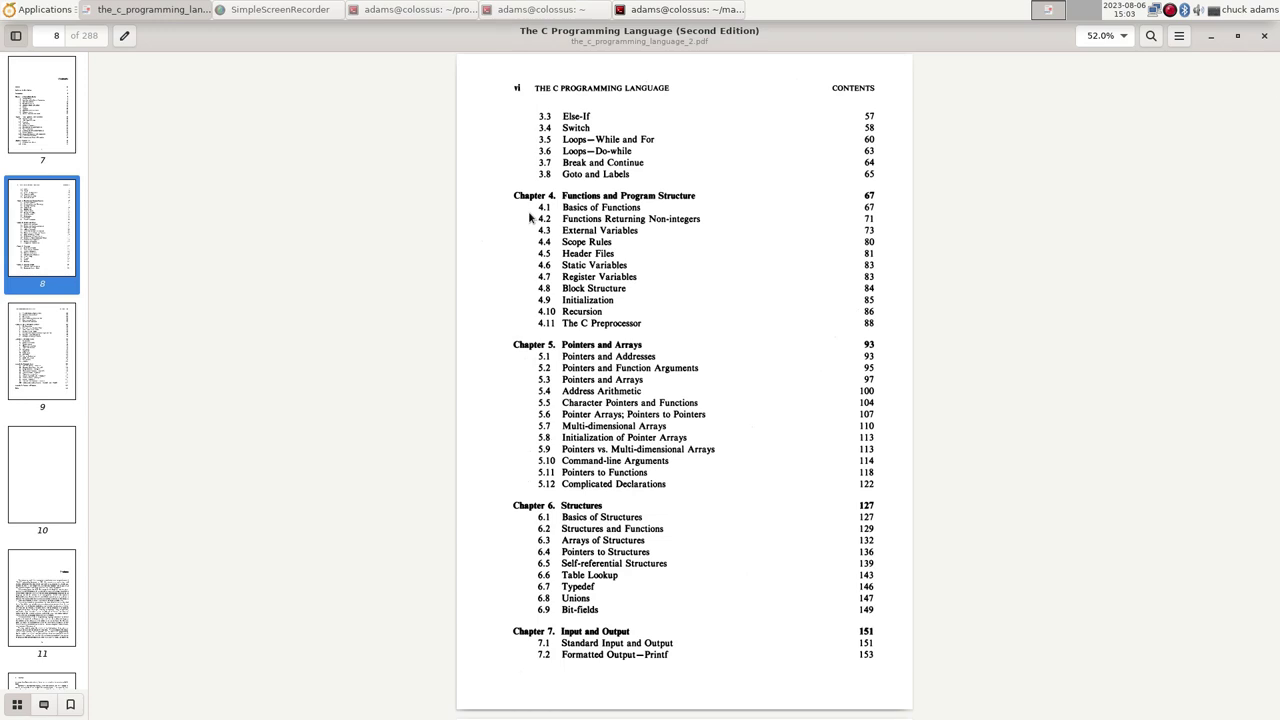
{"action": "scroll", "coordinate": [529, 217], "scroll_direction": "up", "scroll_amount": 1}
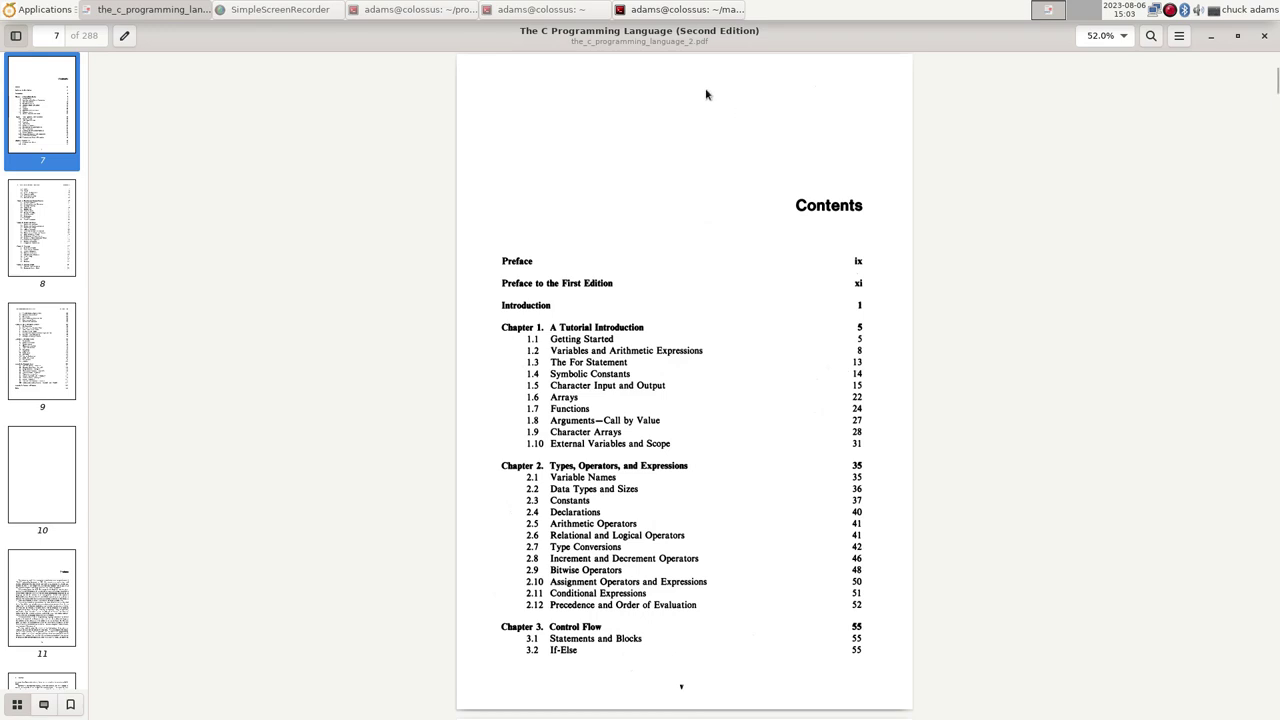
{"action": "left_click", "coordinate": [1264, 37]}
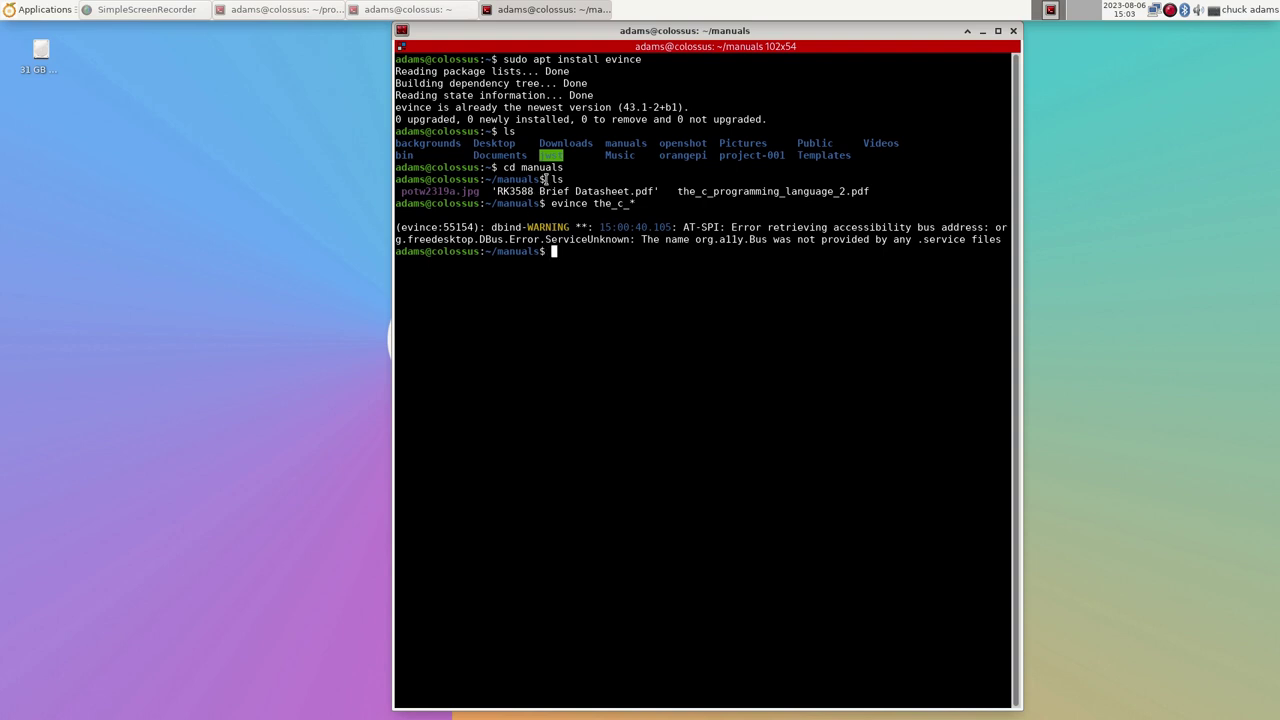
- Open RK3588 Brief Datasheet.pdf from the manuals folder with evince and go to its first page
{"action": "type", "text": "evince RK*"}
{"action": "key", "text": "Return"}
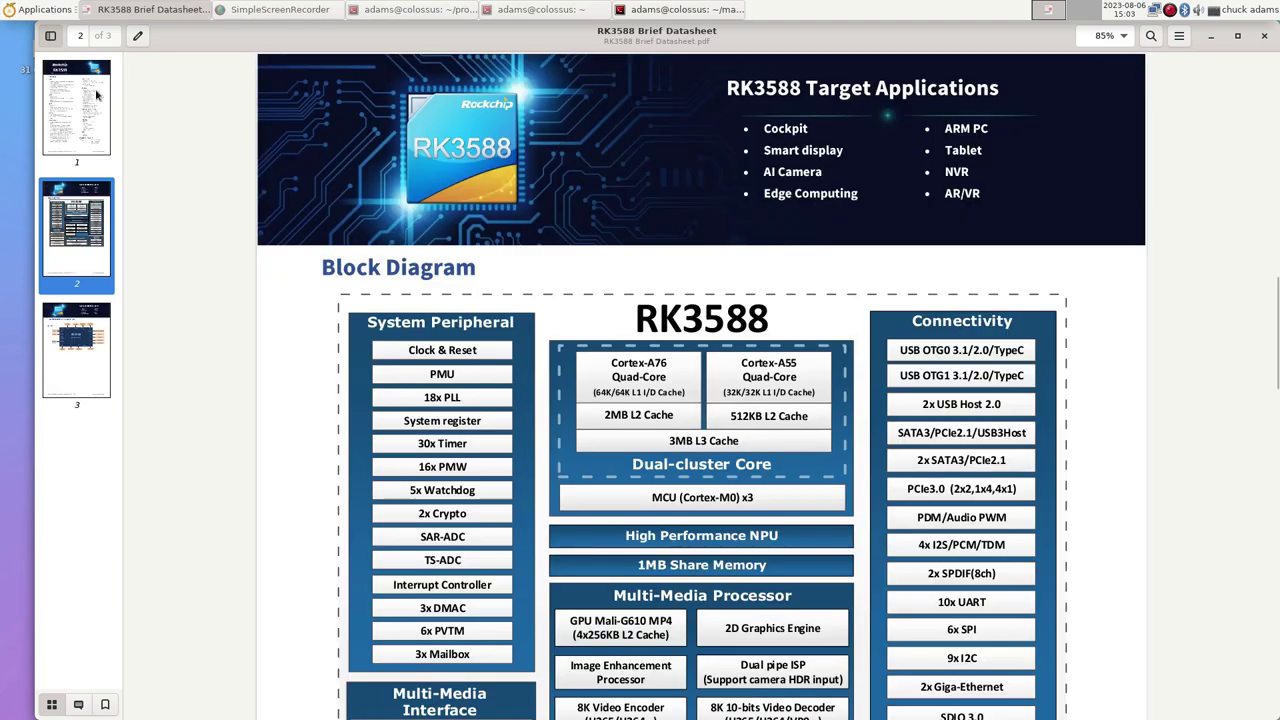
{"action": "left_click", "coordinate": [84, 110]}
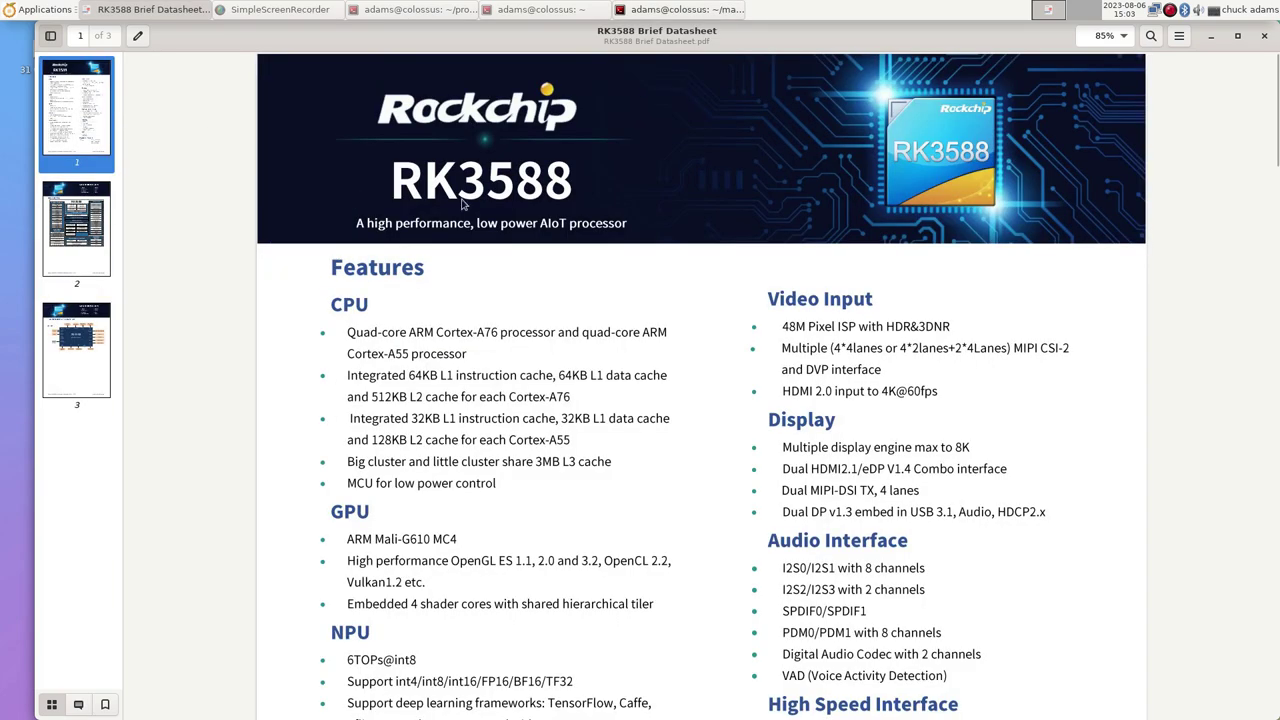
- Set the datasheet's zoom to Fit Page
{"action": "left_click", "coordinate": [1124, 36]}
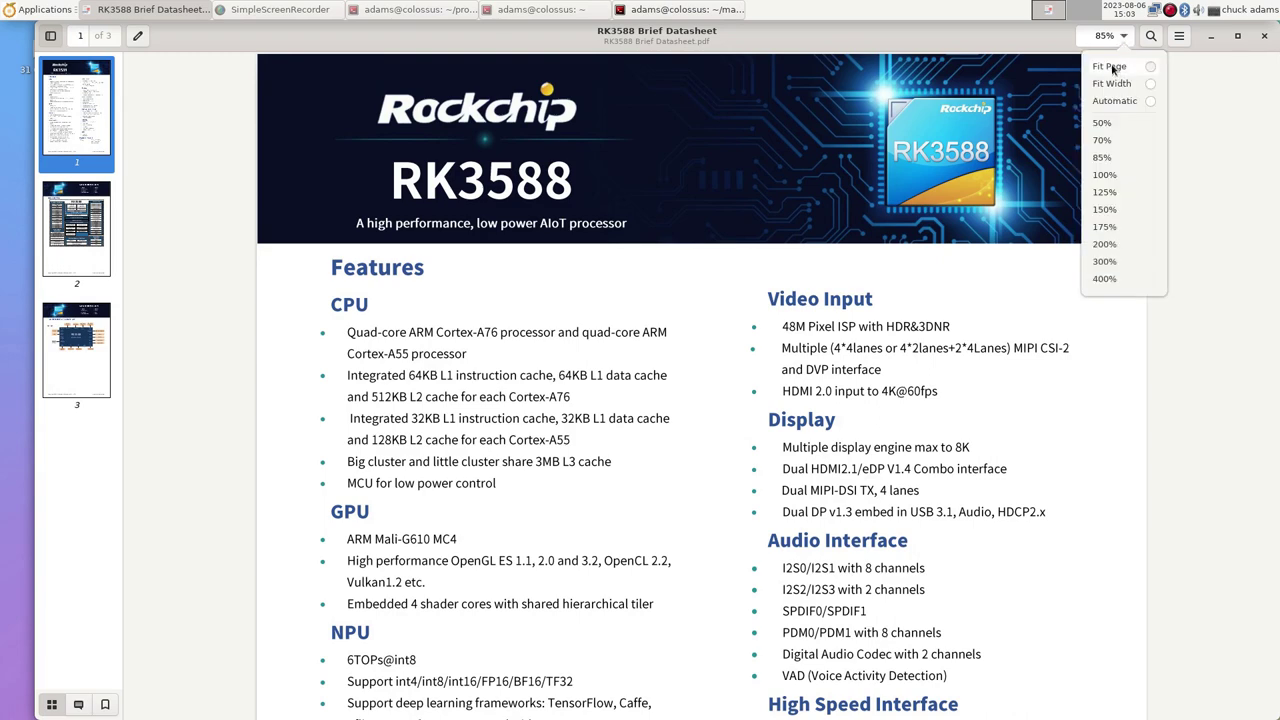
{"action": "left_click", "coordinate": [1110, 67]}
{"action": "left_click", "coordinate": [1036, 241]}
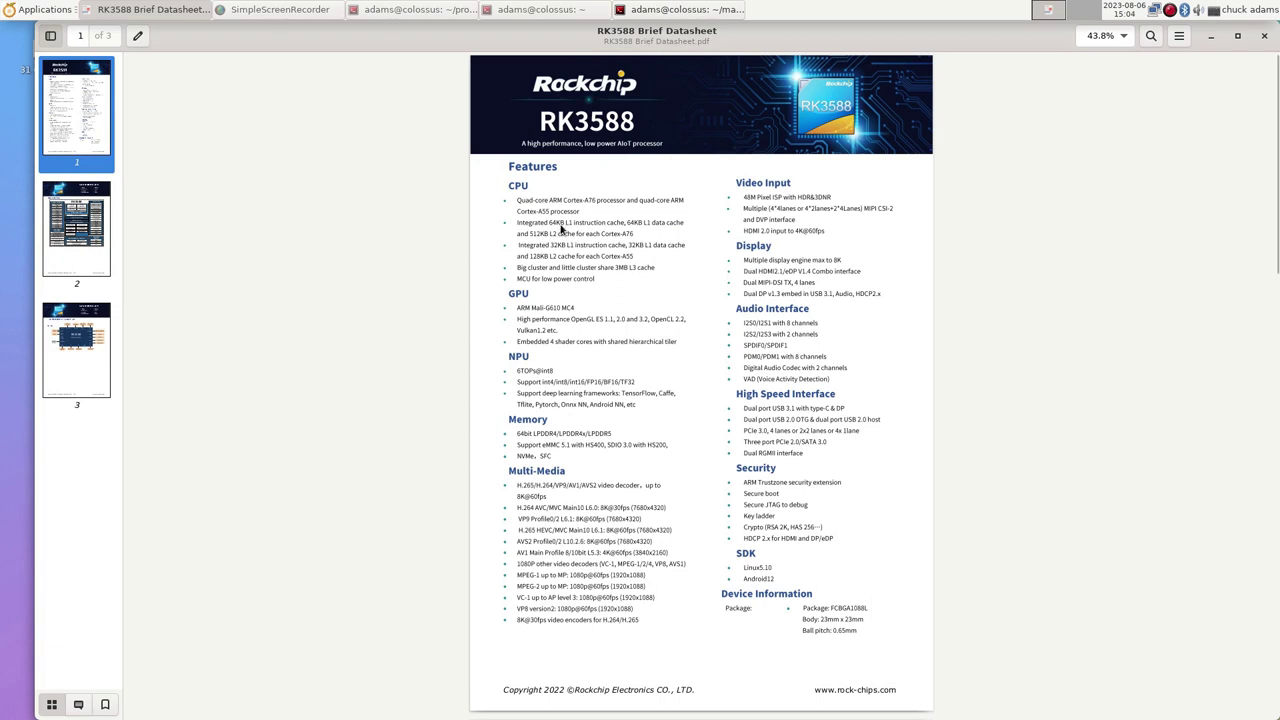
- Set the datasheet's zoom to 85% and examine the Features list on page 1, from CPU through Device Information
{"action": "left_click", "coordinate": [1128, 38]}
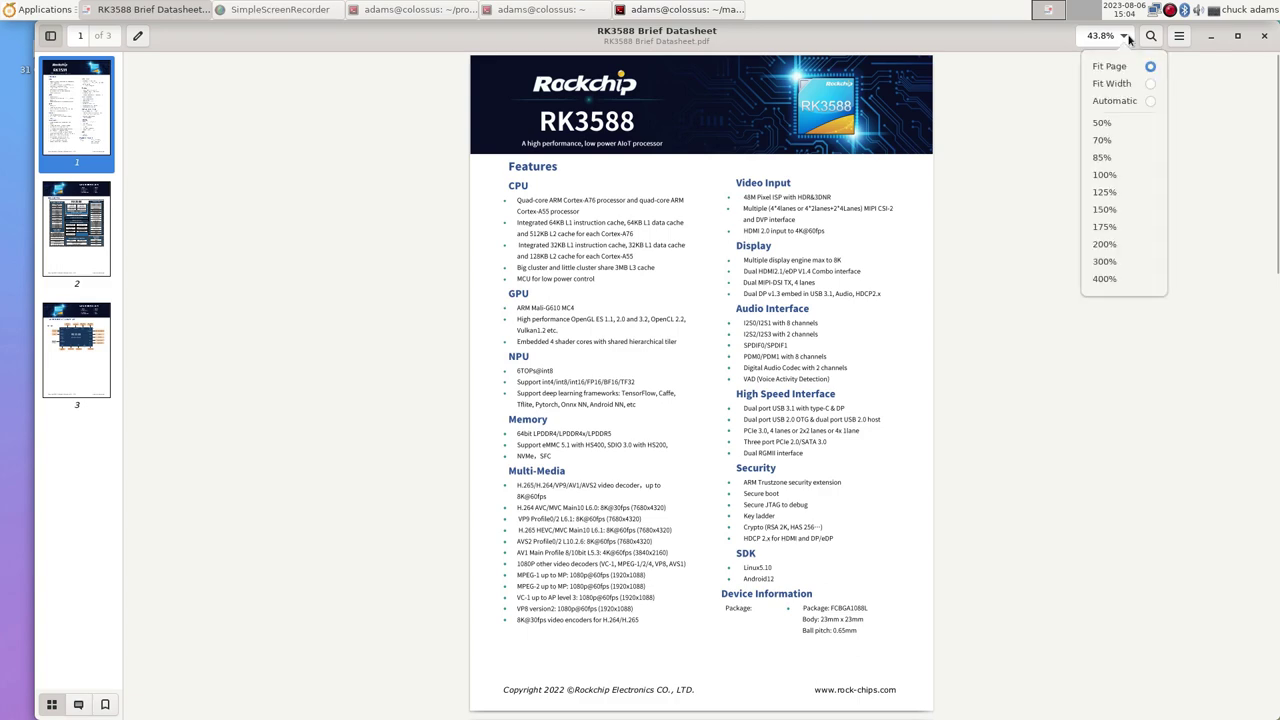
{"action": "left_click", "coordinate": [1103, 158]}
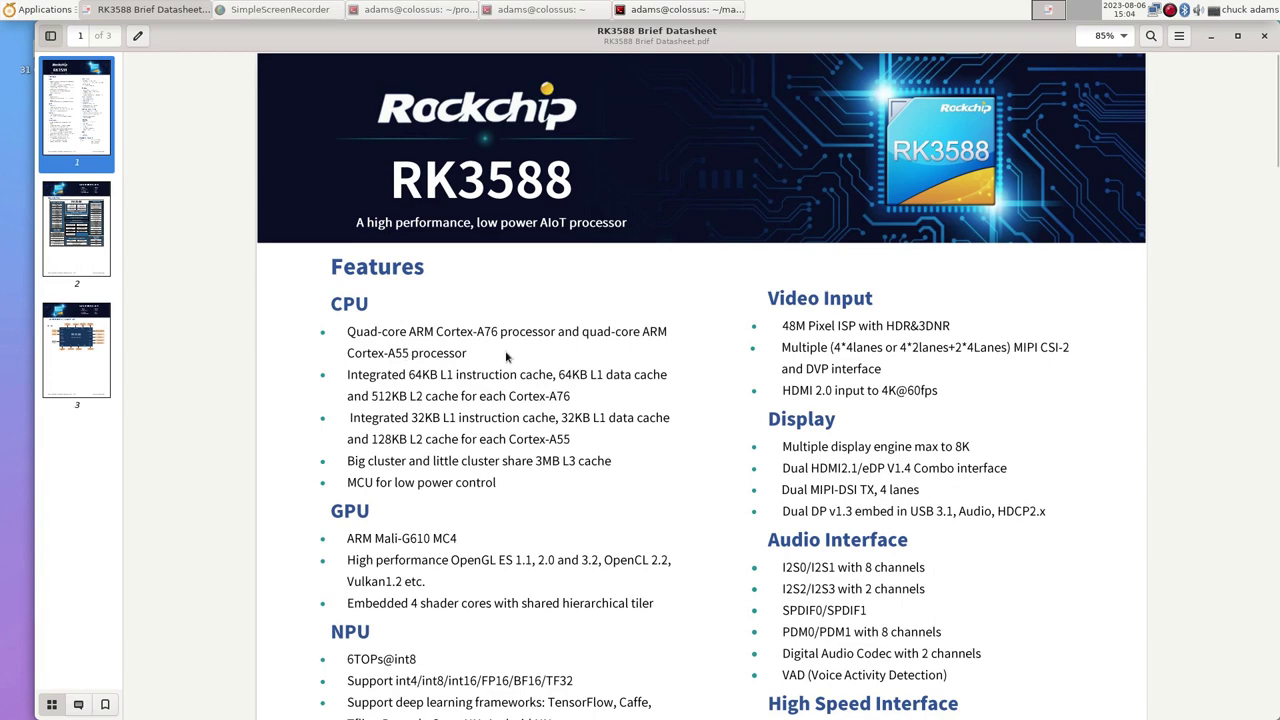
{"action": "scroll", "coordinate": [506, 356], "scroll_direction": "down", "scroll_amount": 3}
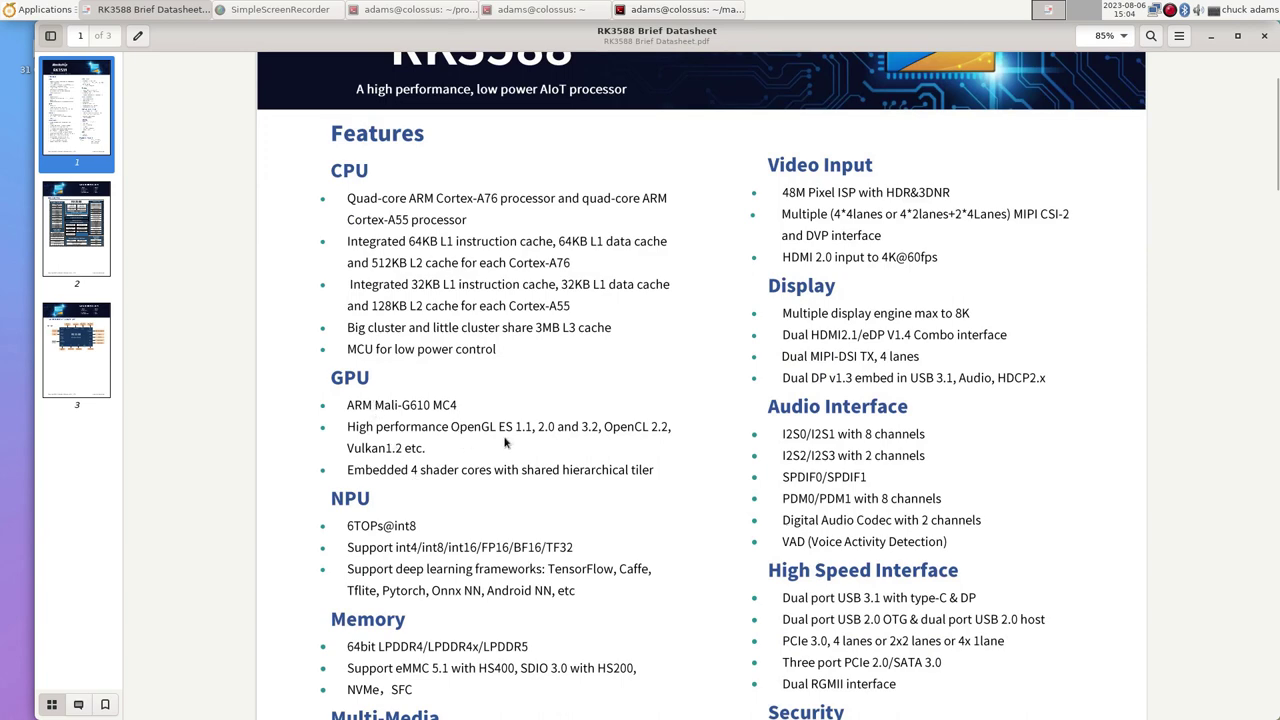
{"action": "scroll", "coordinate": [502, 442], "scroll_direction": "down", "scroll_amount": 3}
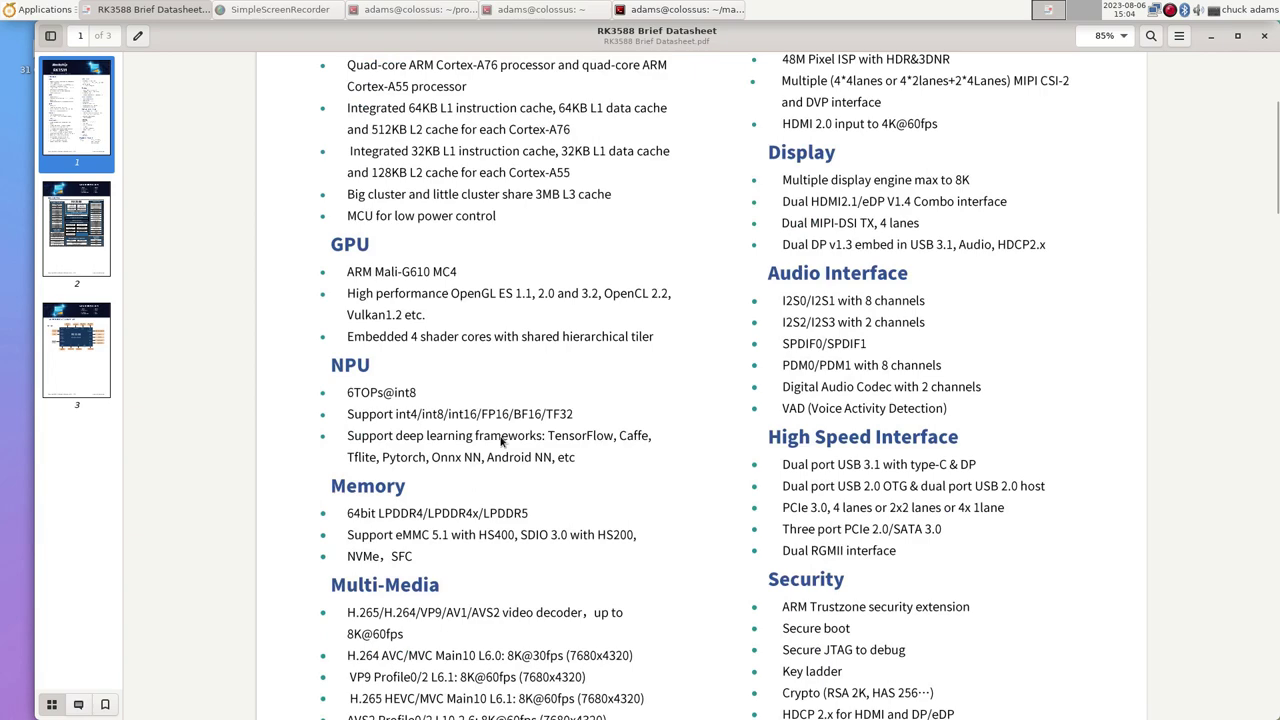
{"action": "scroll", "coordinate": [502, 442], "scroll_direction": "down", "scroll_amount": 3}
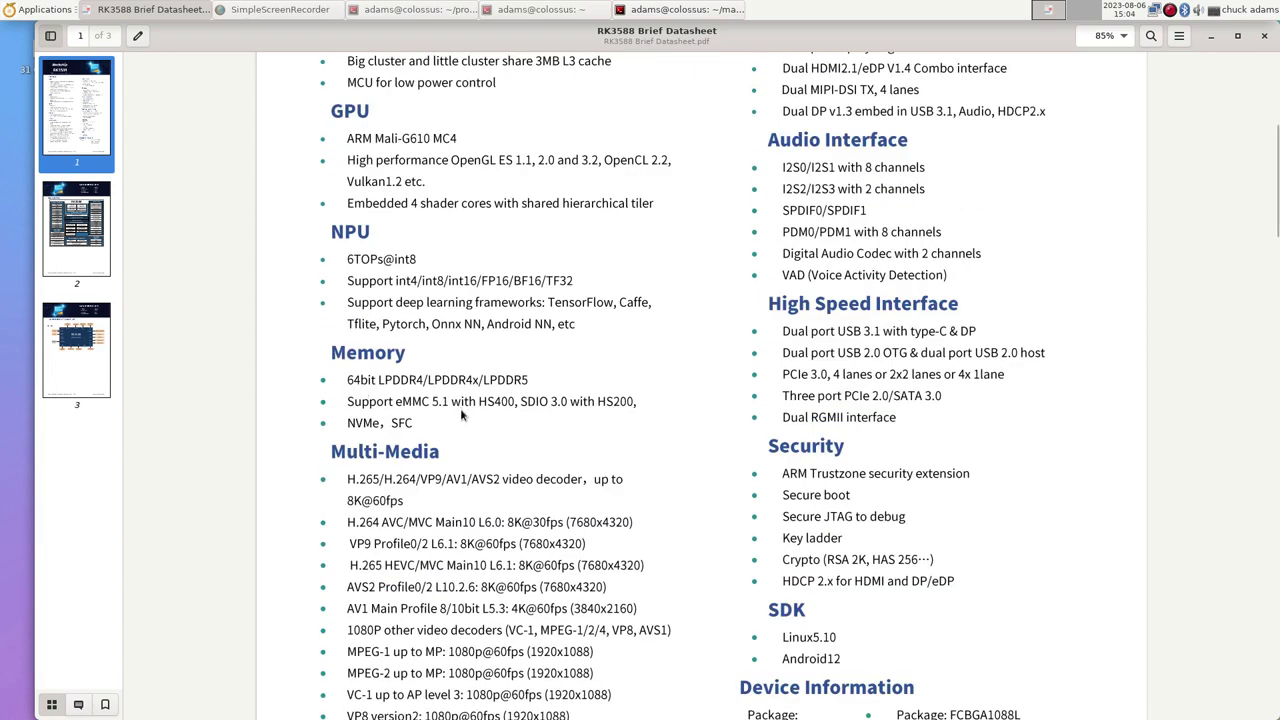
{"action": "scroll", "coordinate": [462, 416], "scroll_direction": "down", "scroll_amount": 18}
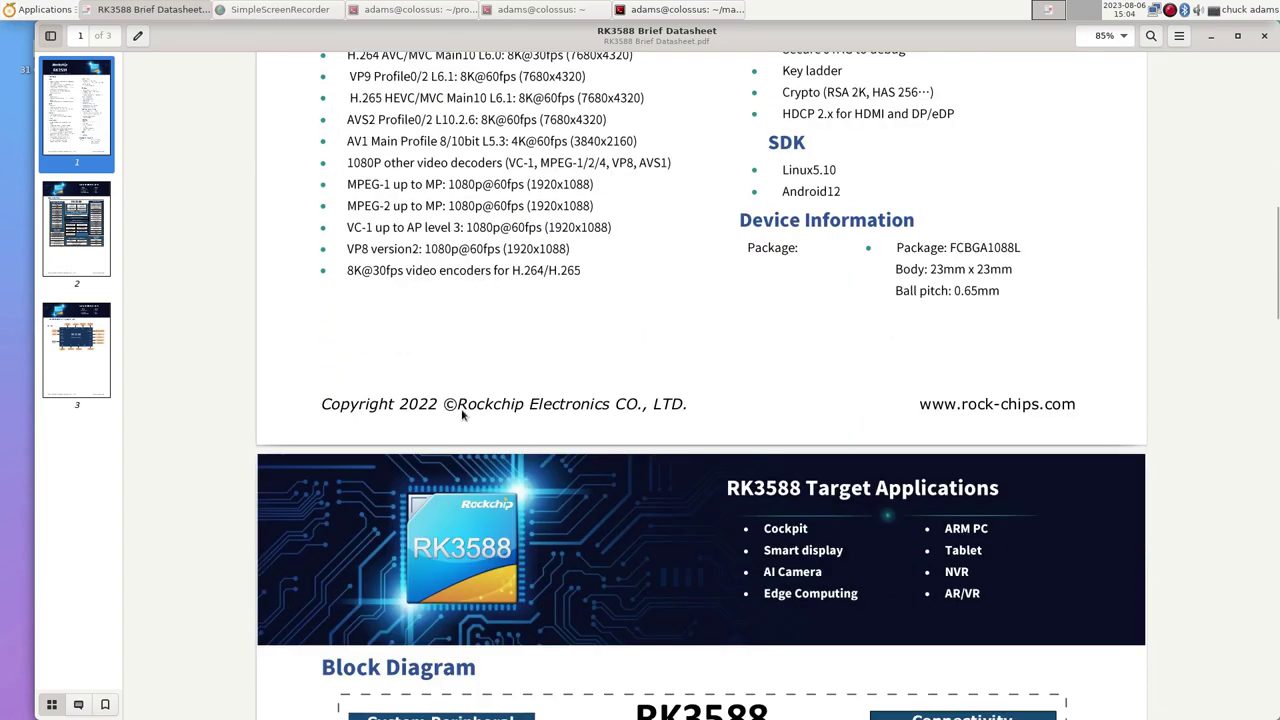
- Examine the RK3588 Block Diagram on page 2 of the datasheet
{"action": "scroll", "coordinate": [462, 416], "scroll_direction": "down", "scroll_amount": 8}
{"action": "scroll", "coordinate": [462, 412], "scroll_direction": "up", "scroll_amount": 6}
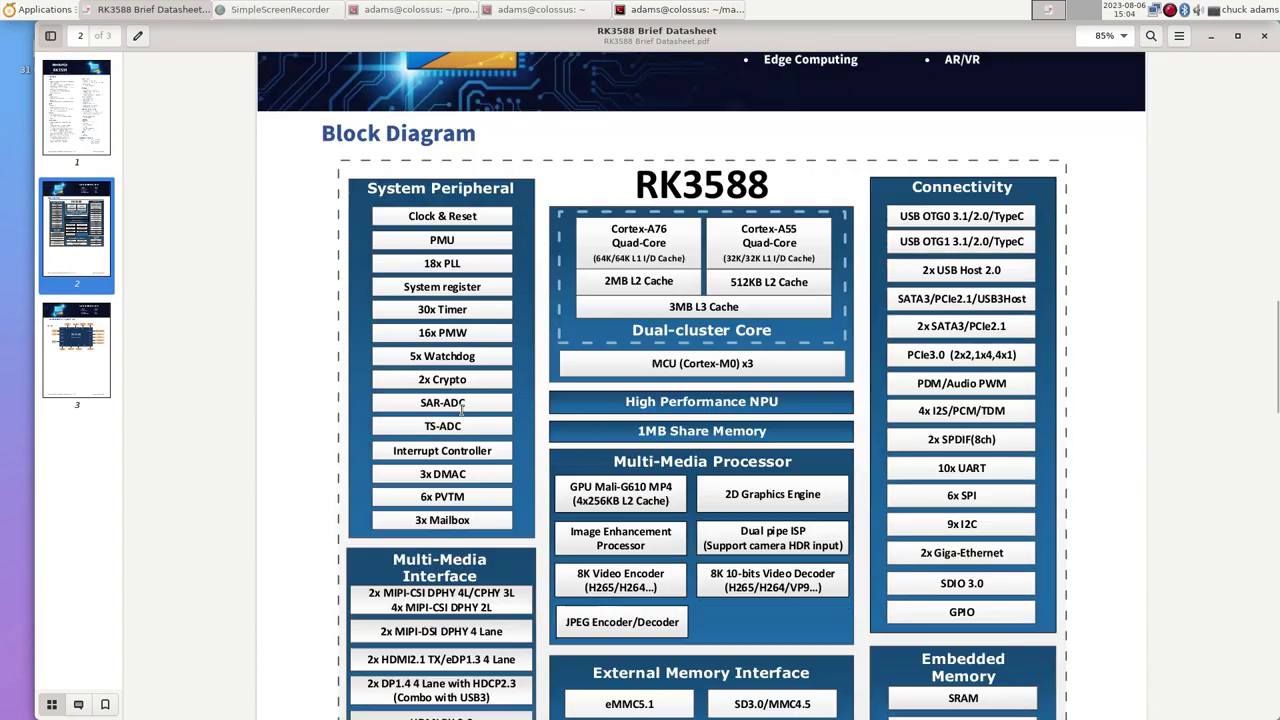
{"action": "scroll", "coordinate": [462, 407], "scroll_direction": "down", "scroll_amount": 5}
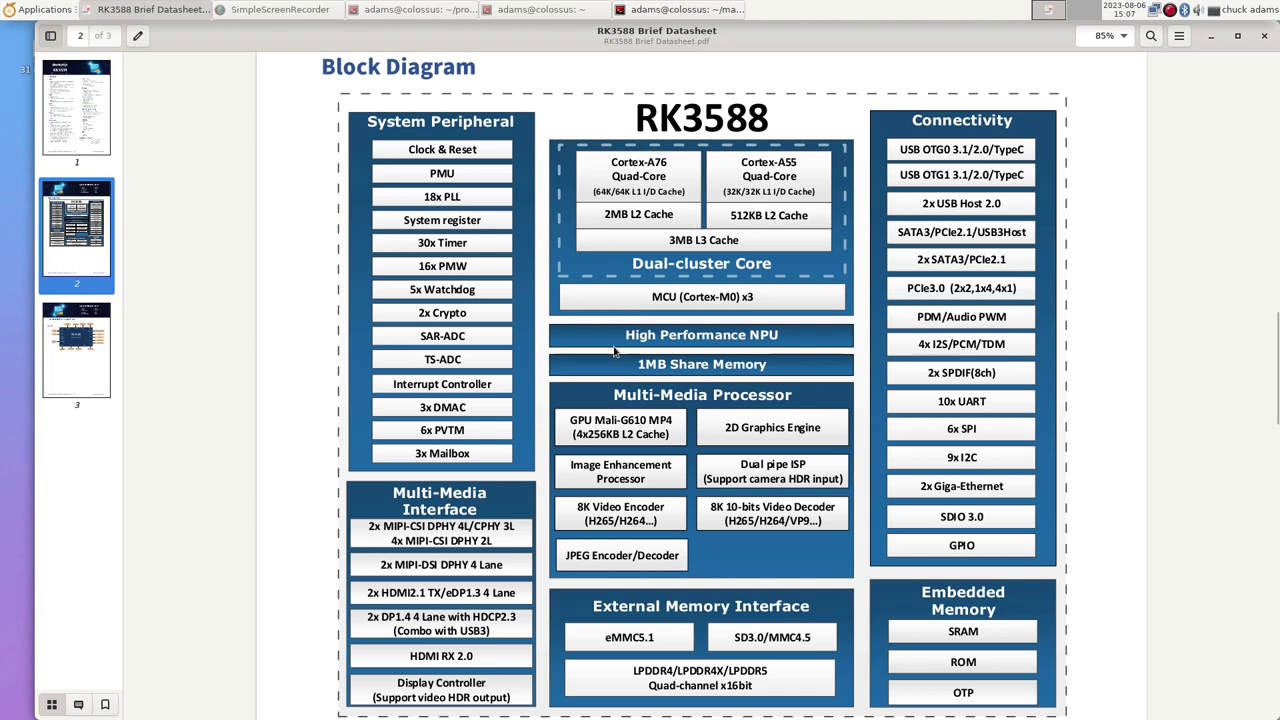
- Continue to page 3 of the datasheet and examine the Typical Application Diagram – AIoT
{"action": "scroll", "coordinate": [606, 375], "scroll_direction": "down", "scroll_amount": 10}
{"action": "scroll", "coordinate": [606, 375], "scroll_direction": "down", "scroll_amount": 10}
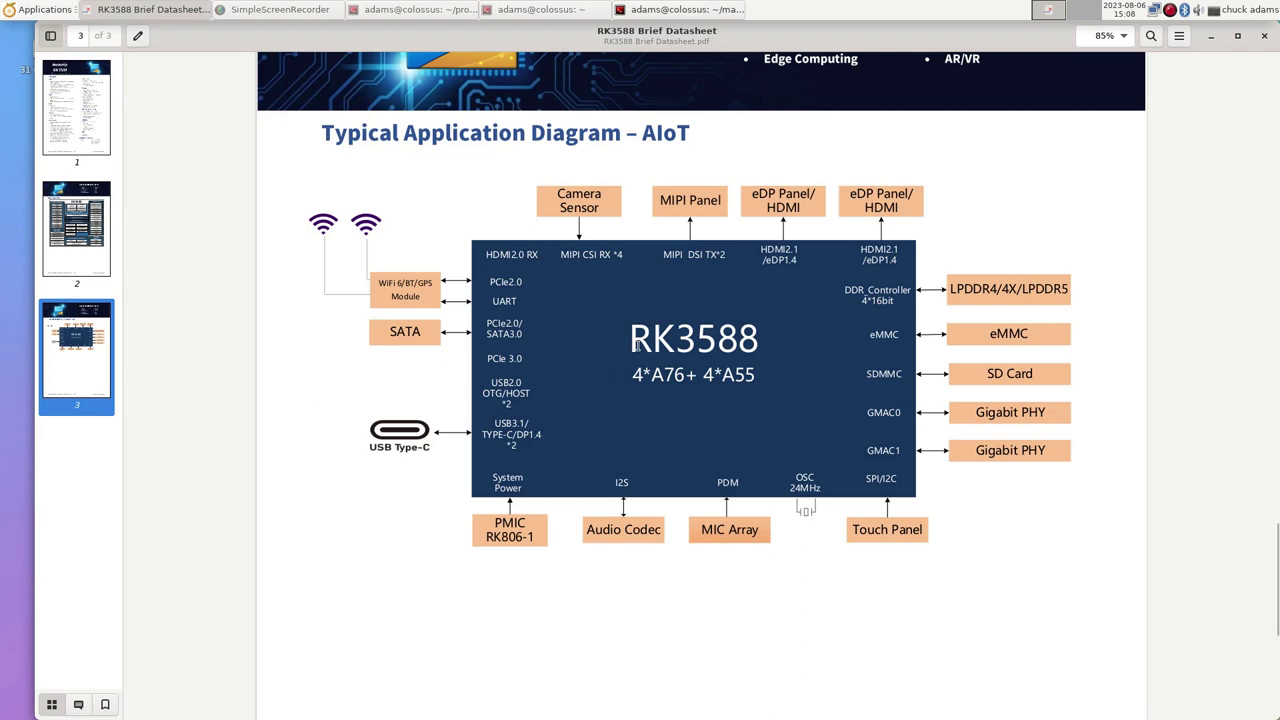
{"action": "scroll", "coordinate": [638, 345], "scroll_direction": "up", "scroll_amount": 4}
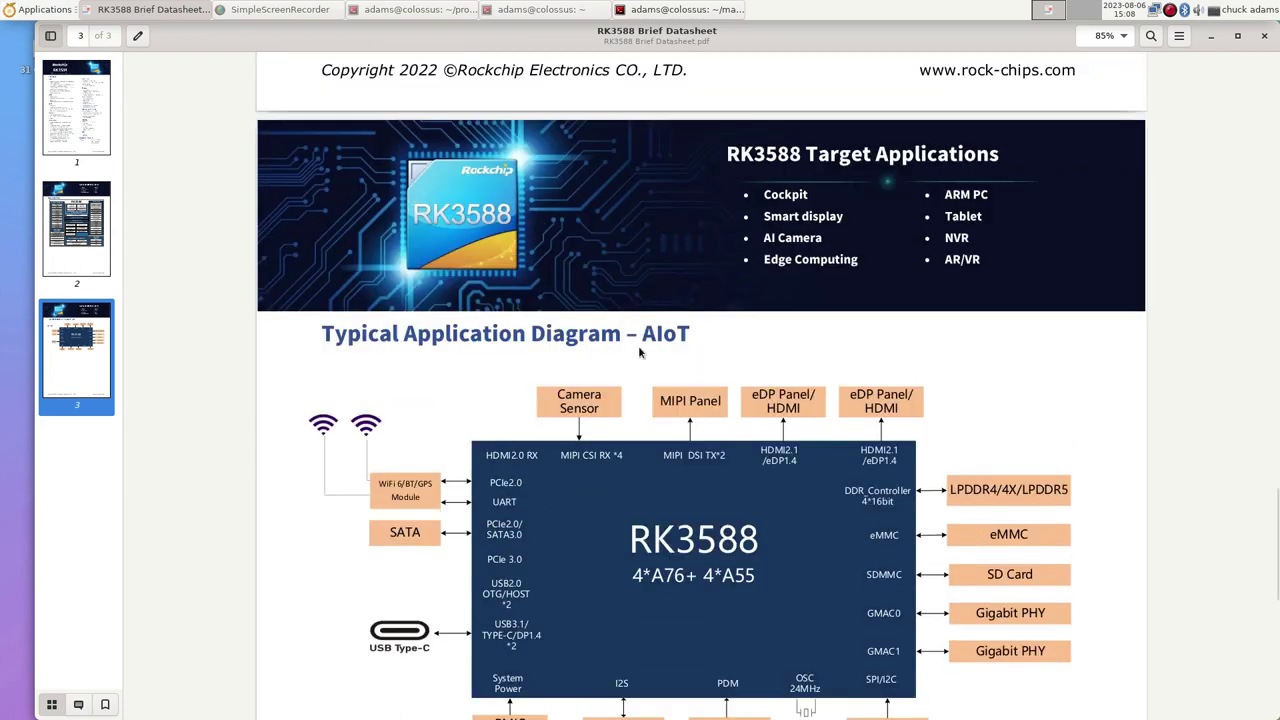
- Go back to the Block Diagram on page 2, review its multimedia, memory and connectivity blocks, and close the datasheet
{"action": "scroll", "coordinate": [638, 345], "scroll_direction": "up", "scroll_amount": 15}
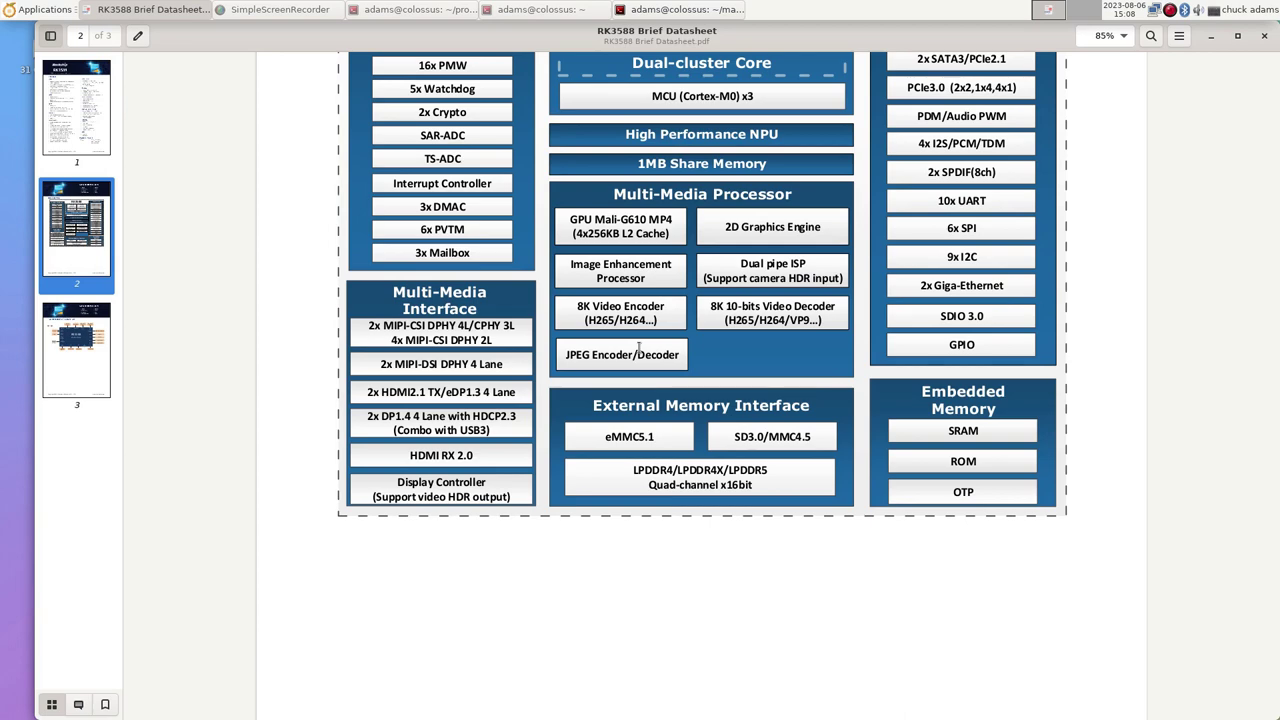
{"action": "scroll", "coordinate": [638, 348], "scroll_direction": "up", "scroll_amount": 5}
{"action": "scroll", "coordinate": [638, 348], "scroll_direction": "down", "scroll_amount": 2}
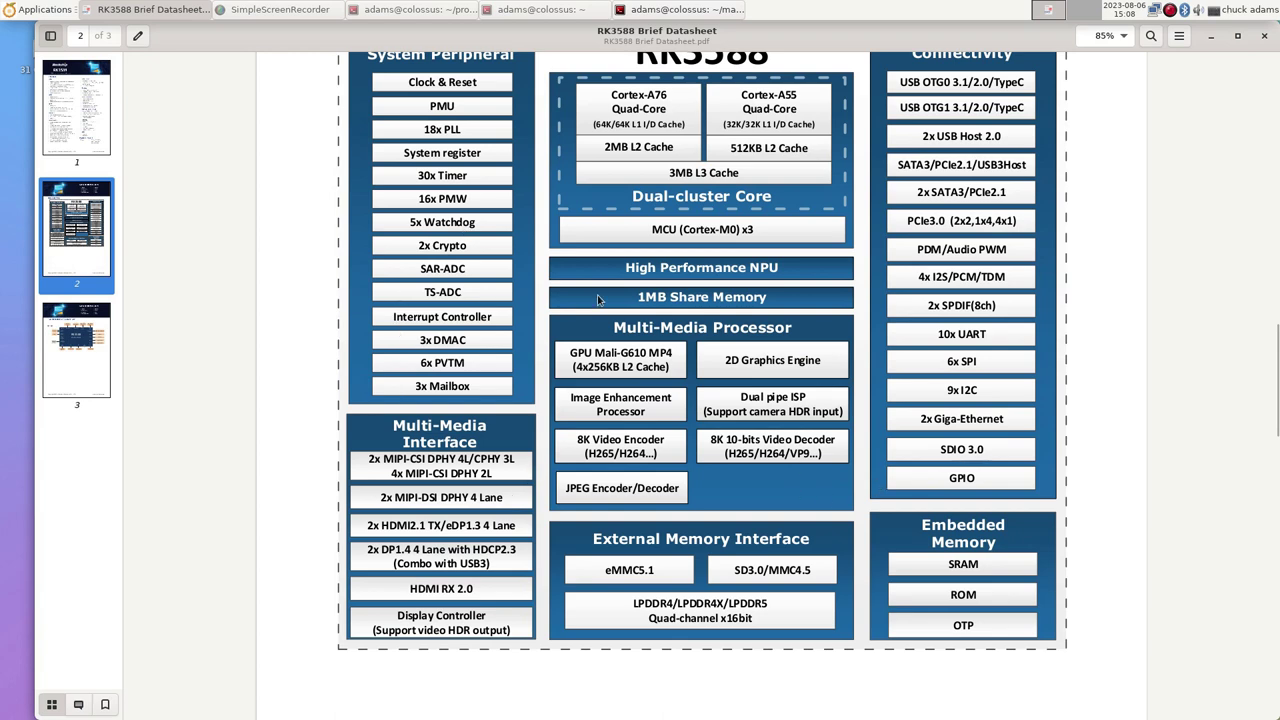
{"action": "scroll", "coordinate": [601, 296], "scroll_direction": "up", "scroll_amount": 1}
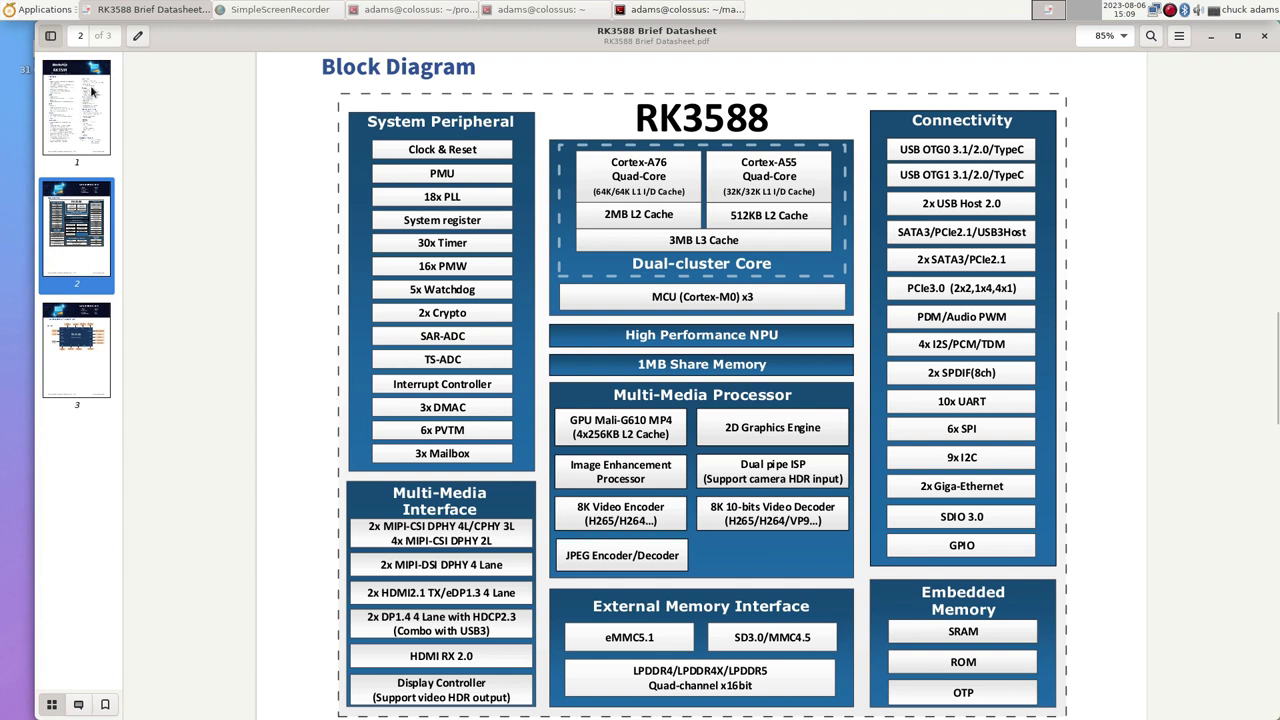
{"action": "left_click", "coordinate": [1263, 37]}
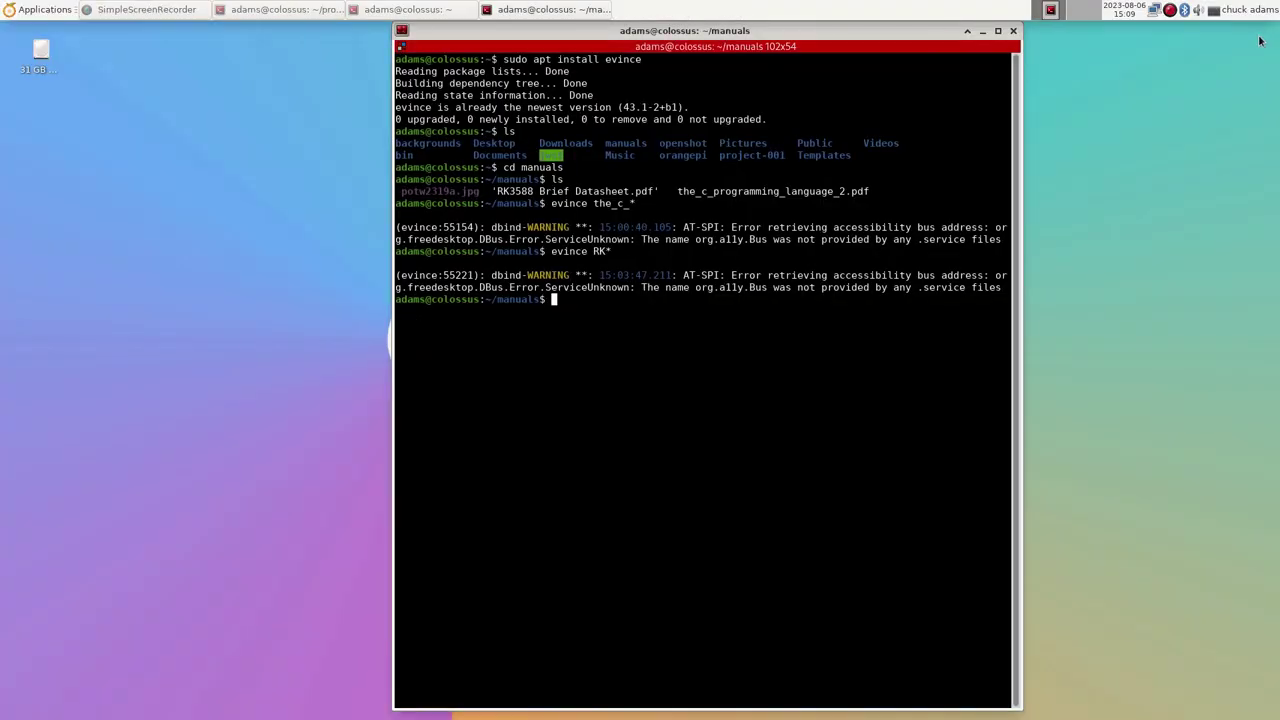
{"action": "left_click", "coordinate": [101, 10]}
{"action": "left_click", "coordinate": [367, 8]}
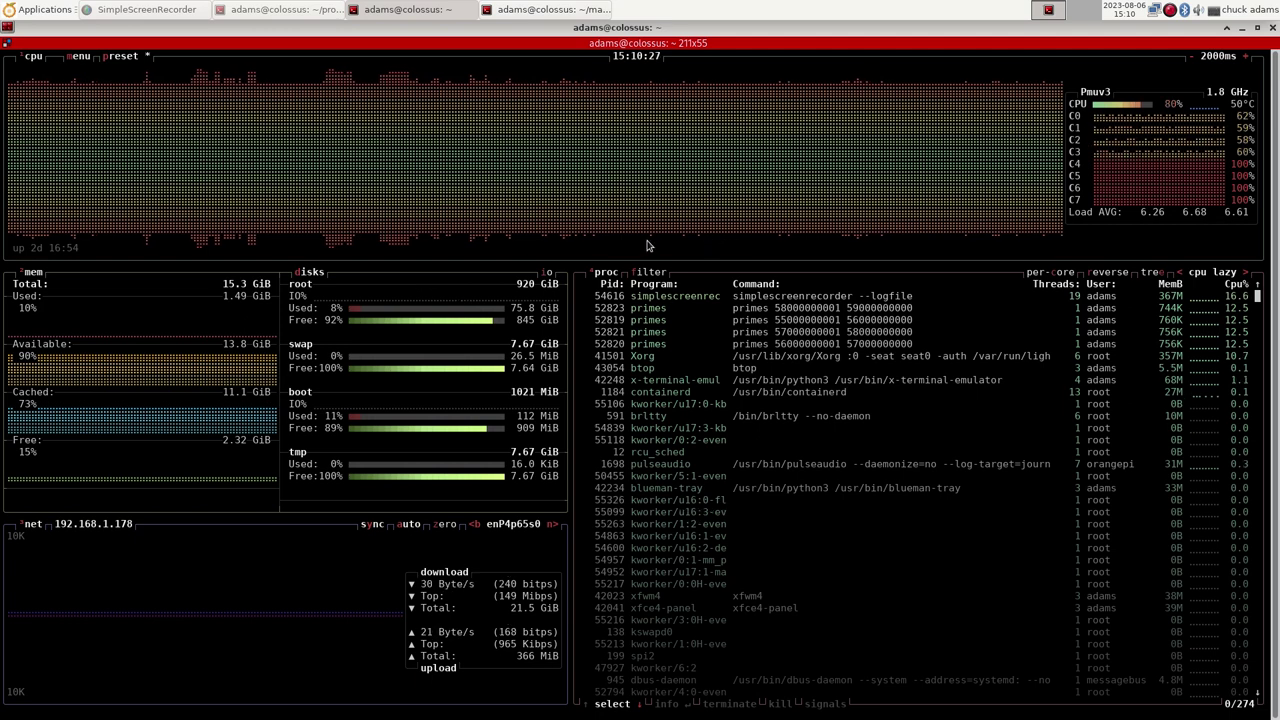
{"action": "left_click", "coordinate": [740, 310]}
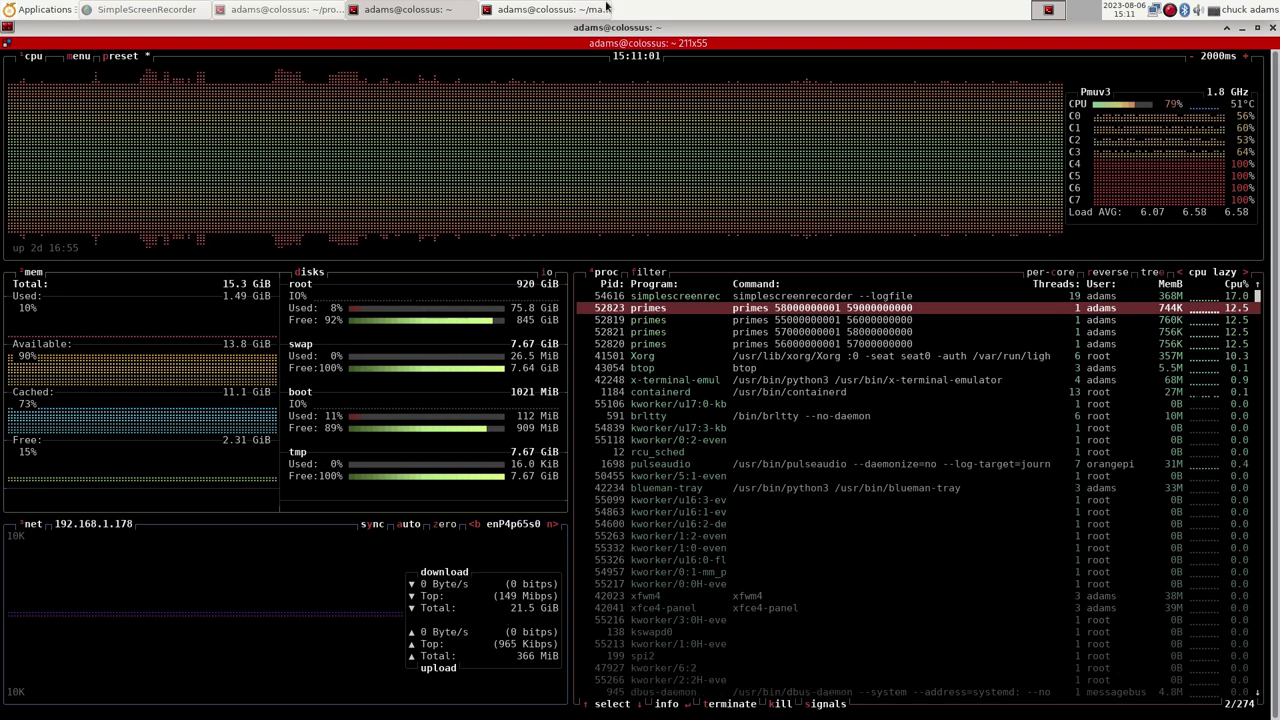
- Return to the terminal in the manuals folder, change to the project-001 directory under home, and list its files
{"action": "left_click", "coordinate": [548, 9]}
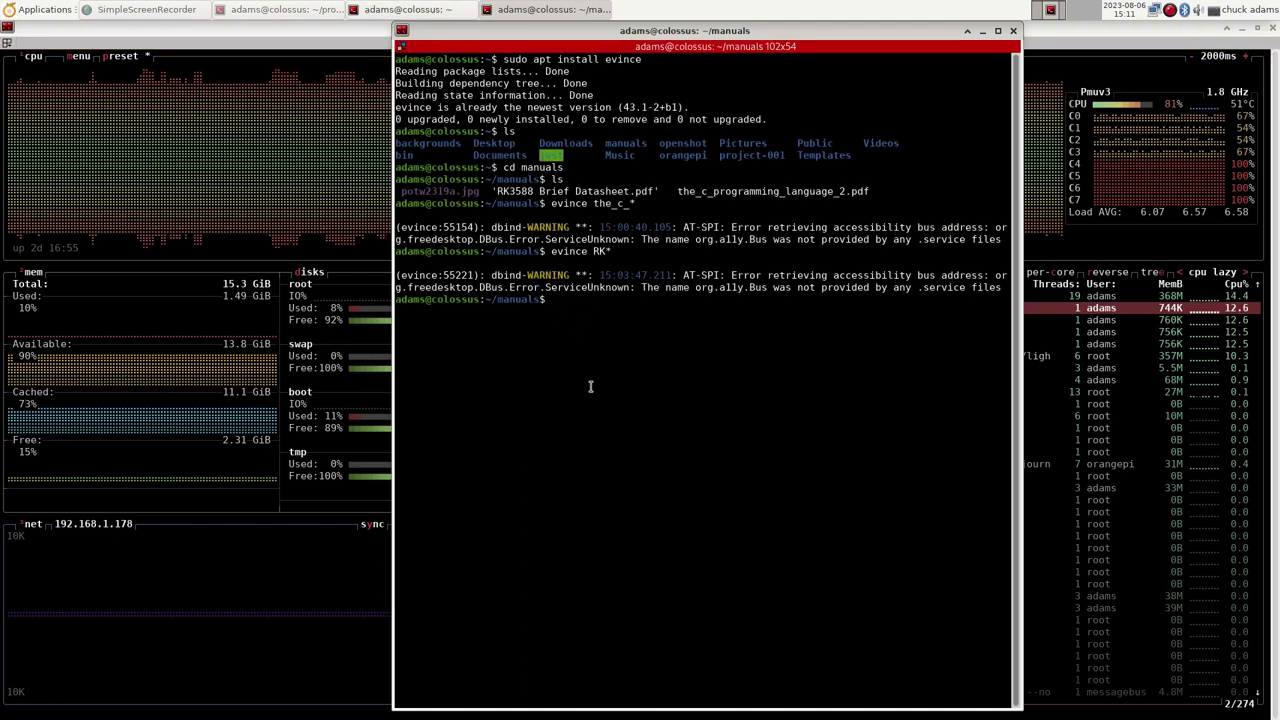
{"action": "type", "text": "cd"}
{"action": "key", "text": "Return"}
{"action": "type", "text": "cd pr"}
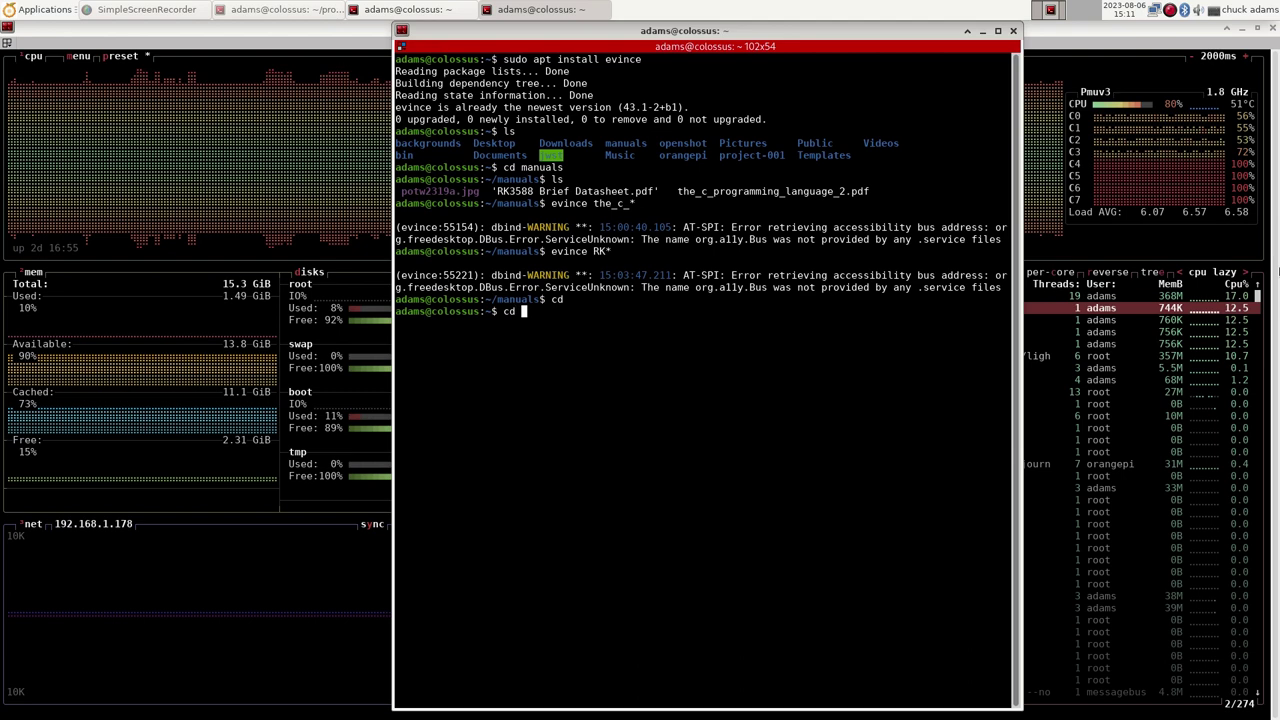
{"action": "type", "text": "oj*"}
{"action": "key", "text": "Return"}
{"action": "type", "text": "ls"}
{"action": "key", "text": "Return"}
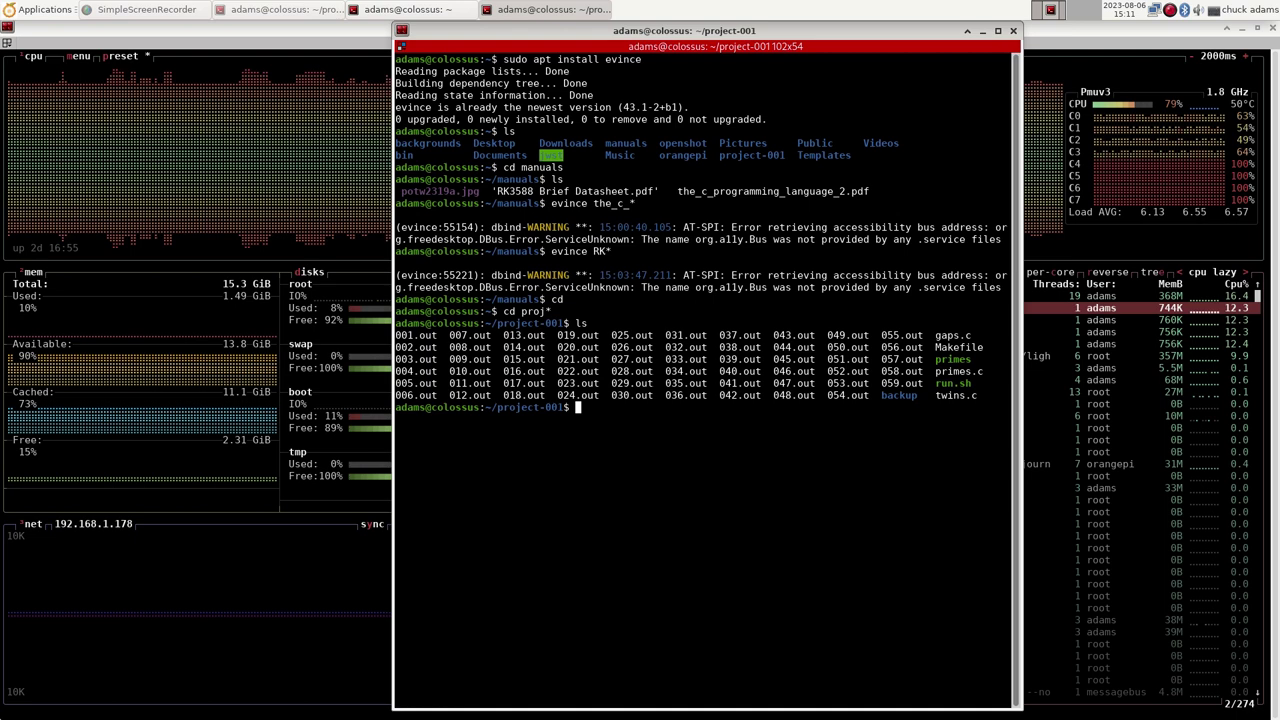
- Look up the manual page for du and examine its options, then quit the page
{"action": "type", "text": "man du"}
{"action": "key", "text": "Return"}
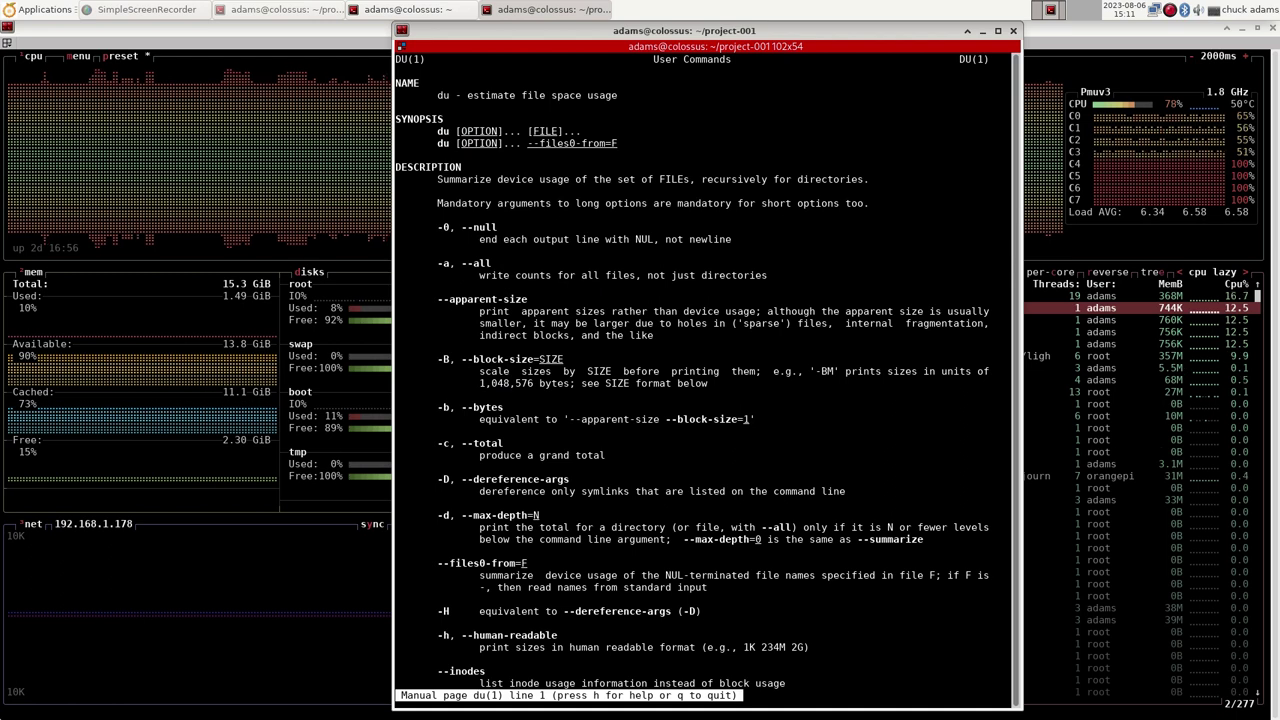
{"action": "key", "text": "q"}
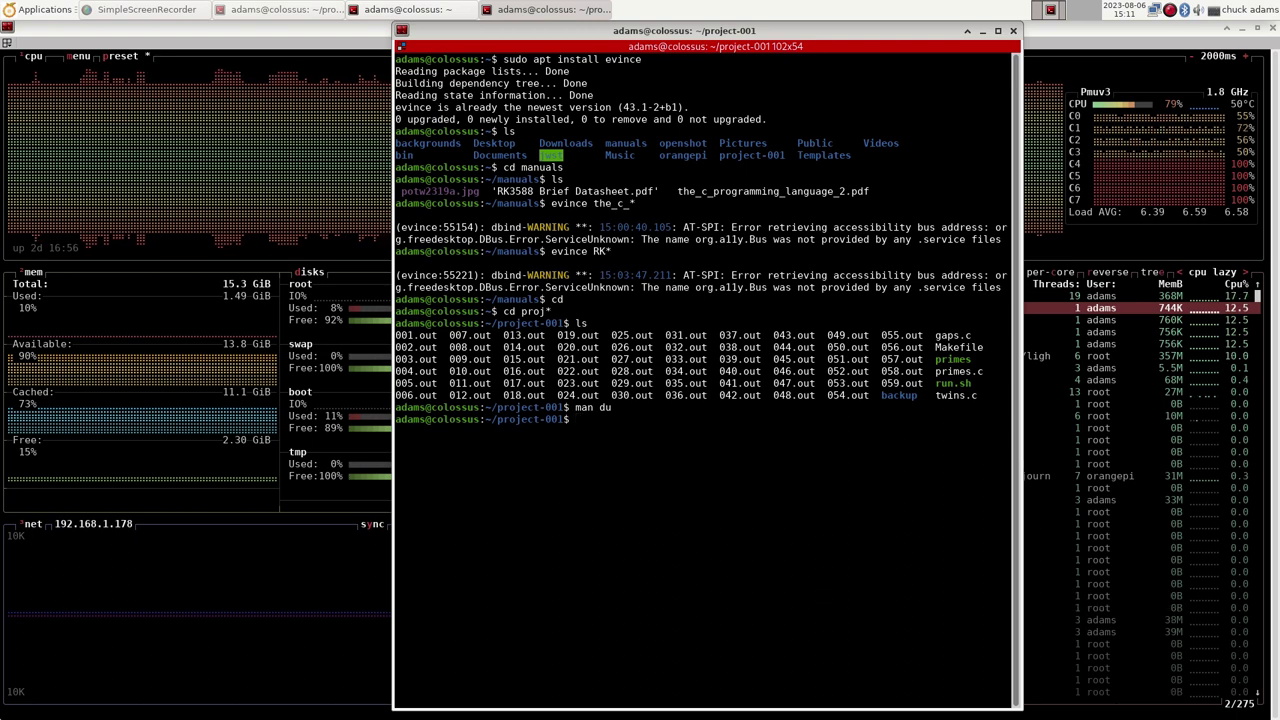
- Check the total disk usage of the current project directory with du -sh
{"action": "type", "text": "du -"}
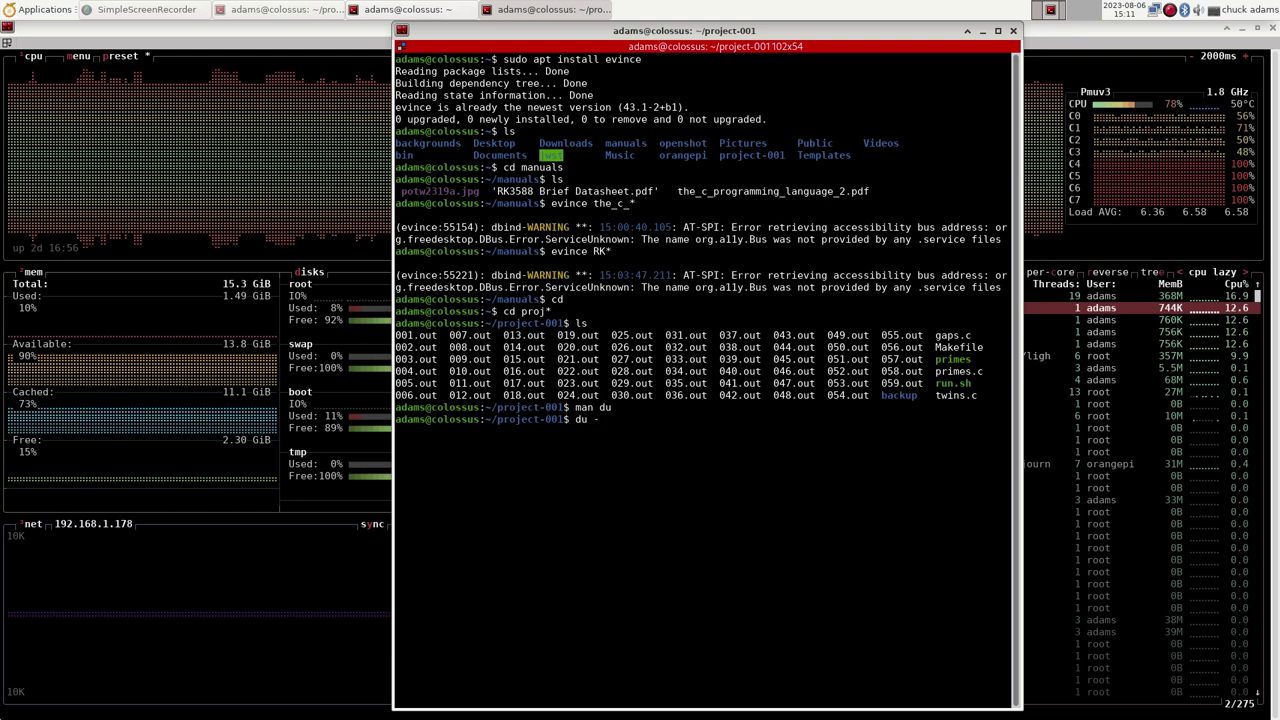
{"action": "type", "text": "sh"}
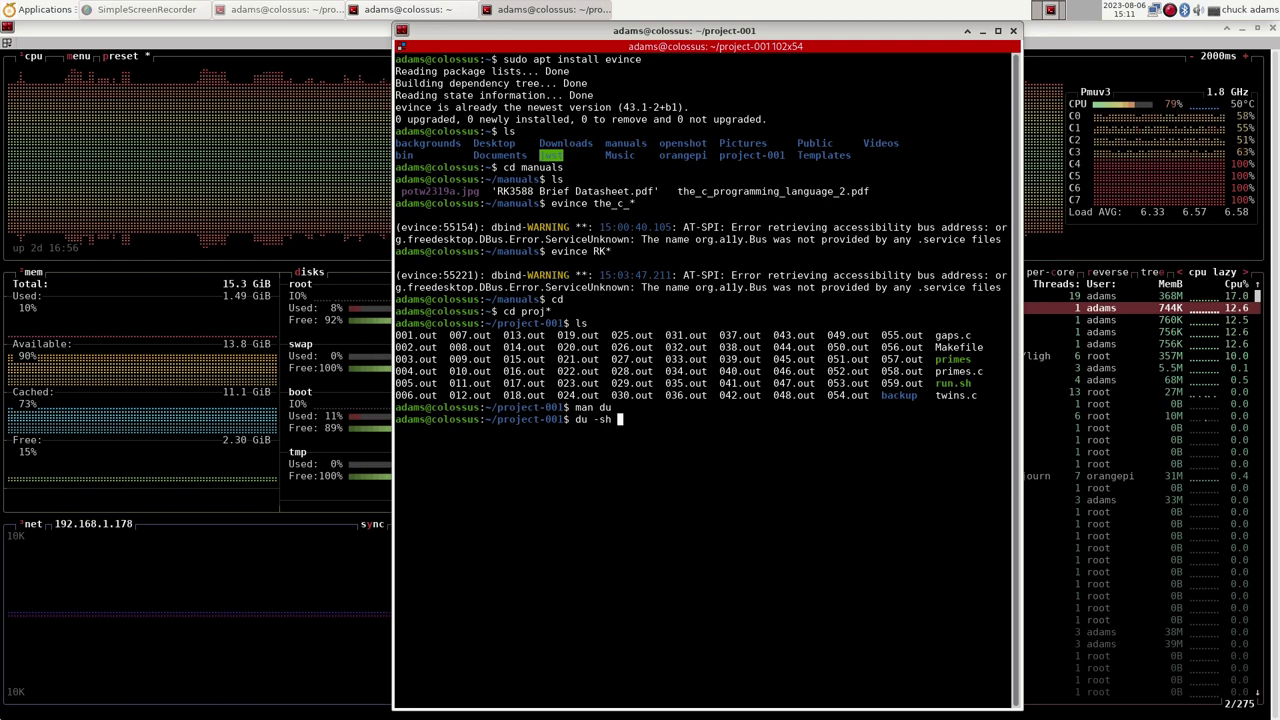
{"action": "type", "text": " ."}
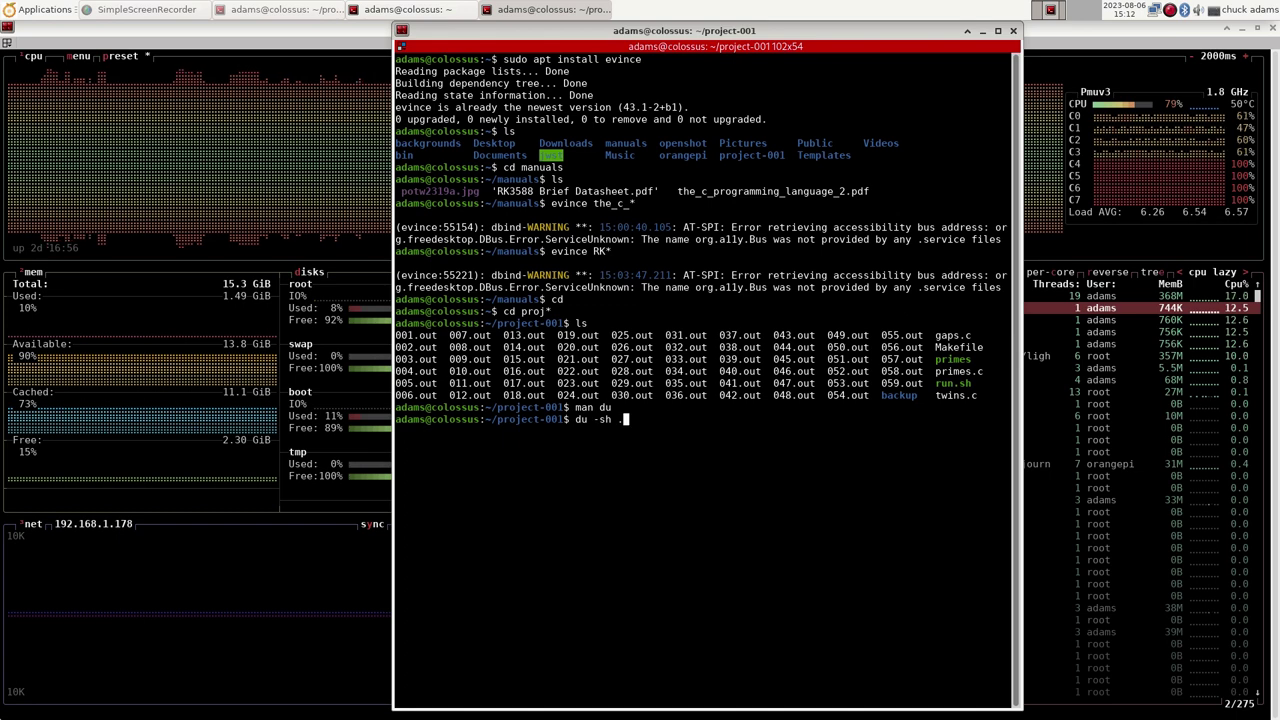
{"action": "key", "text": "Return"}
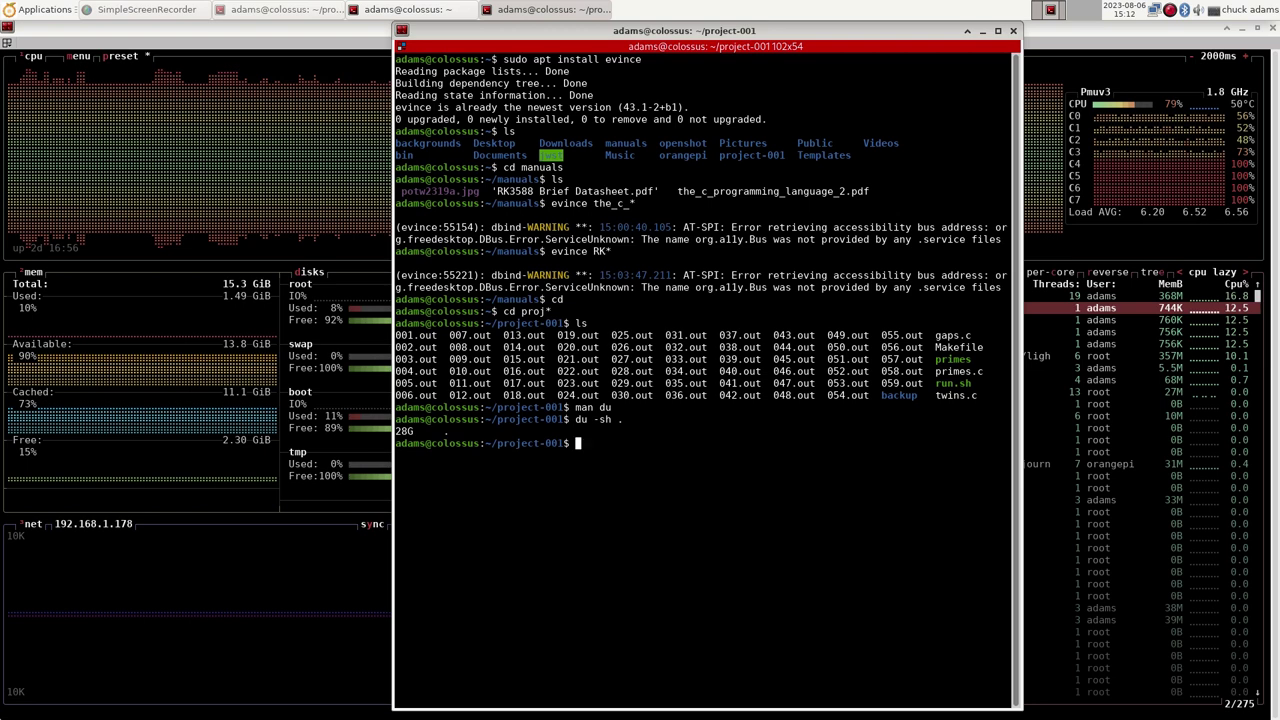
- List disk space for all mounted filesystems with df -h, highlight the /dev/nvme0n1p2 row for review, and clear the highlight
{"action": "type", "text": "df -"}
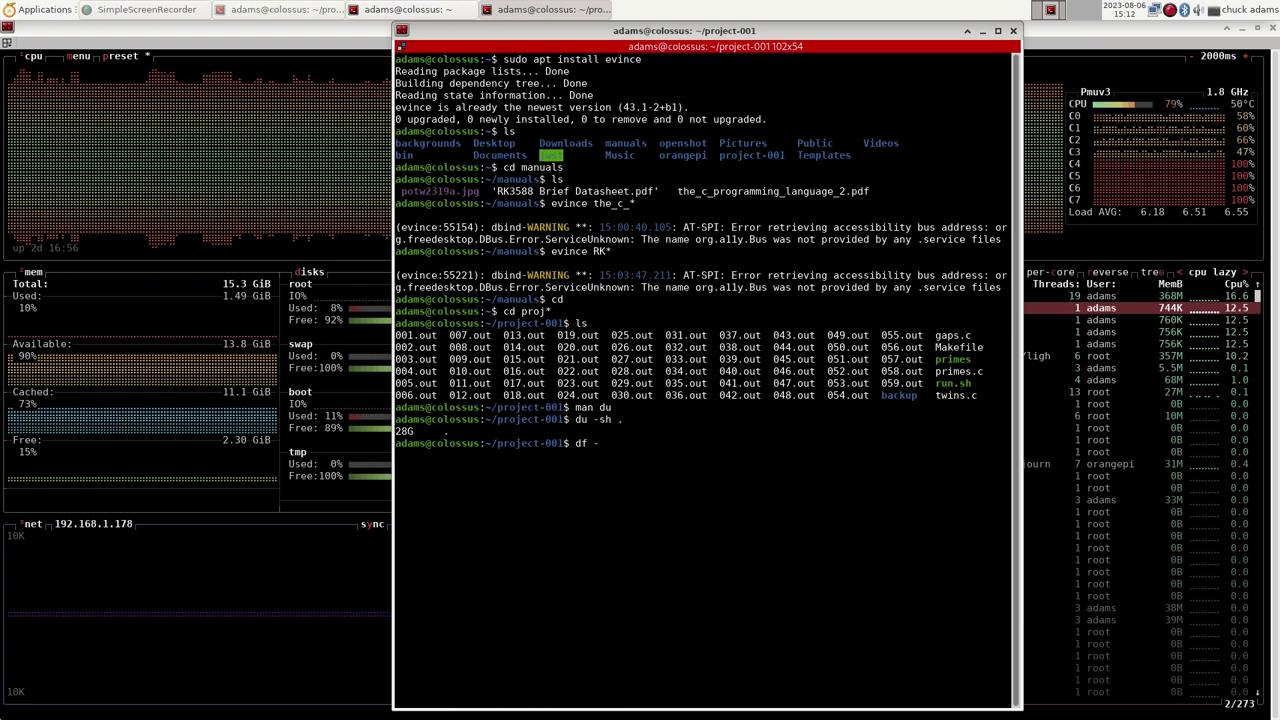
{"action": "type", "text": "h"}
{"action": "key", "text": "Return"}
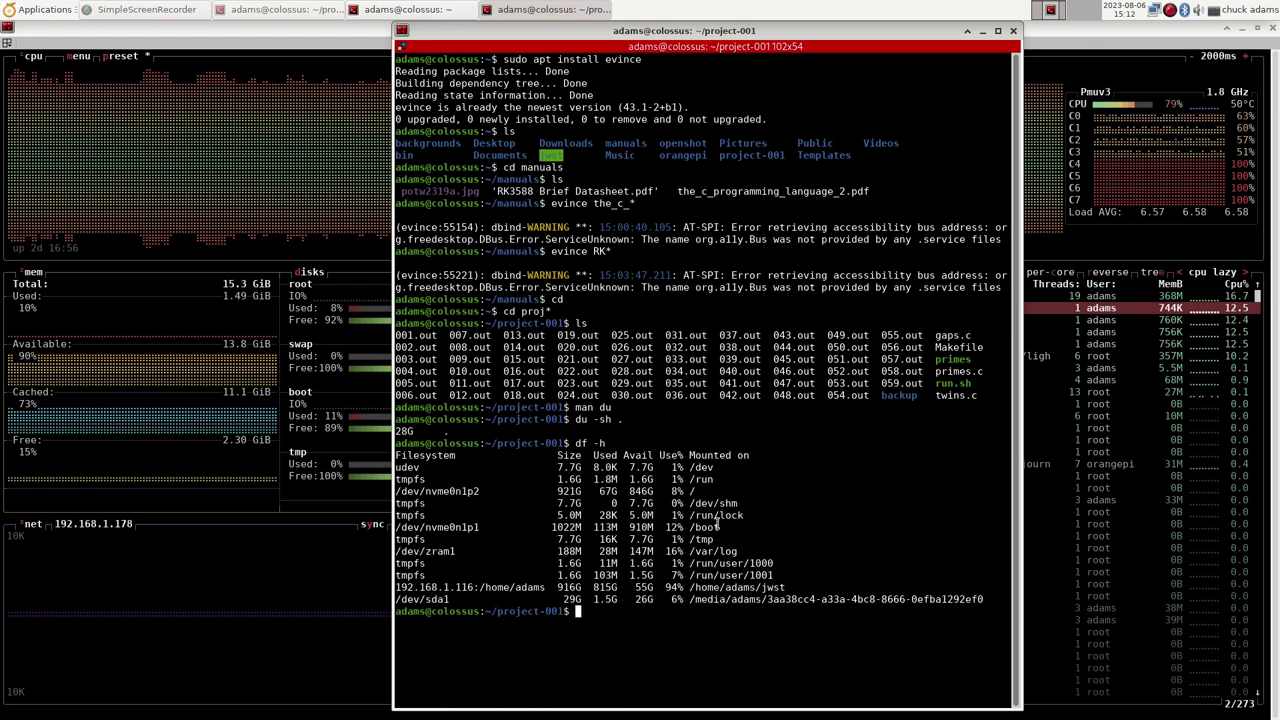
{"action": "left_click_drag", "start_coordinate": [703, 492], "coordinate": [396, 491]}
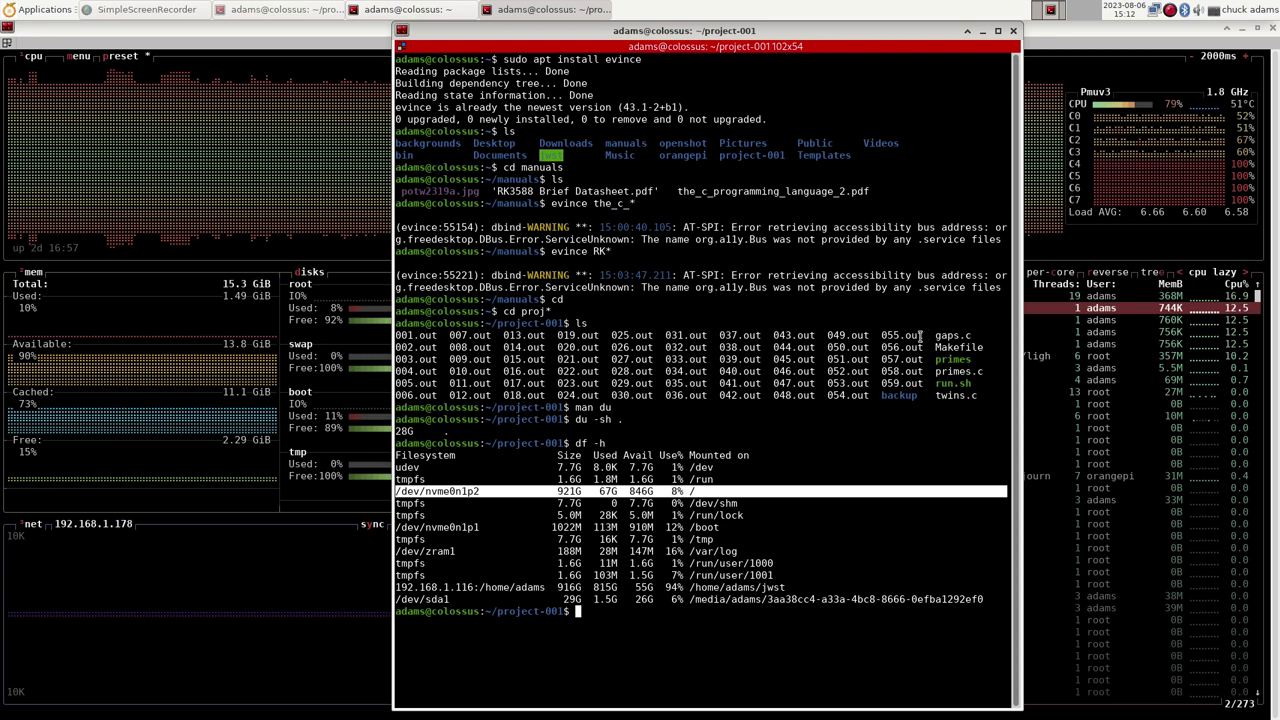
{"action": "left_click", "coordinate": [866, 444]}
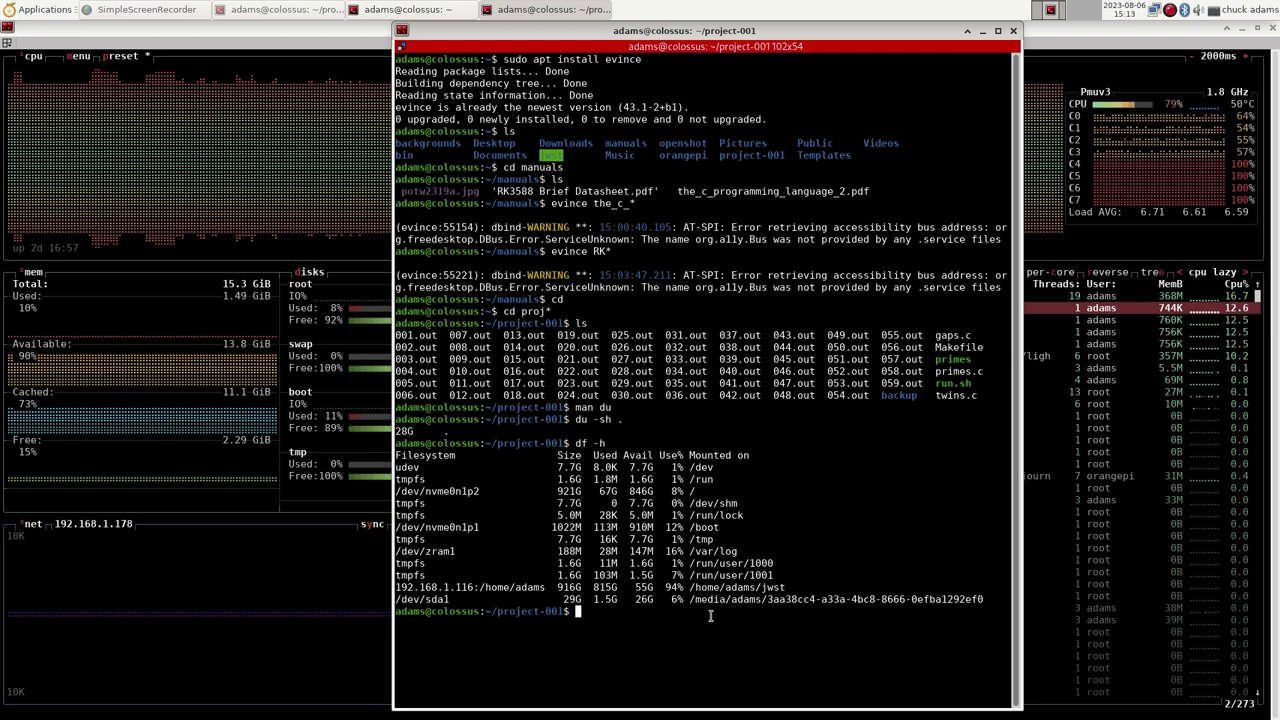
- Clear the terminal and list the files in the project-001 directory
{"action": "type", "text": "clear"}
{"action": "key", "text": "Return"}
{"action": "type", "text": "ls"}
{"action": "key", "text": "Return"}
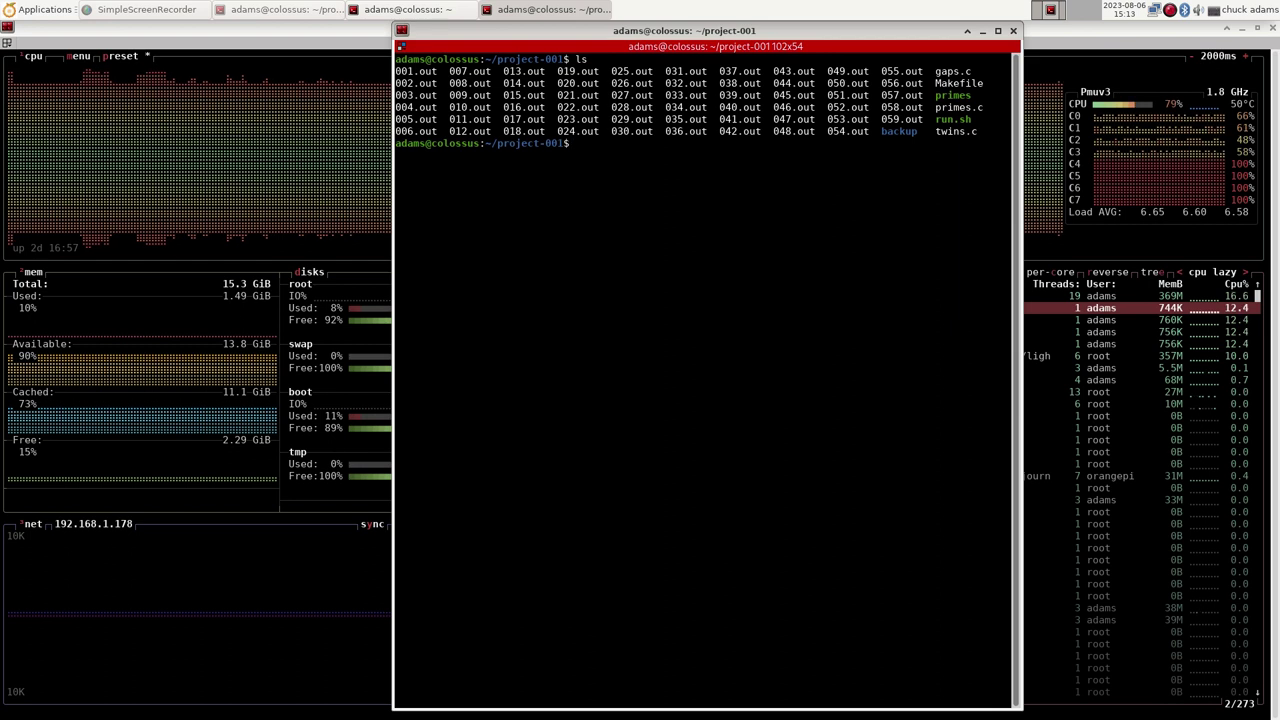
- Build the gaps program from the project's Makefile with make gaps
{"action": "type", "text": "make ga"}
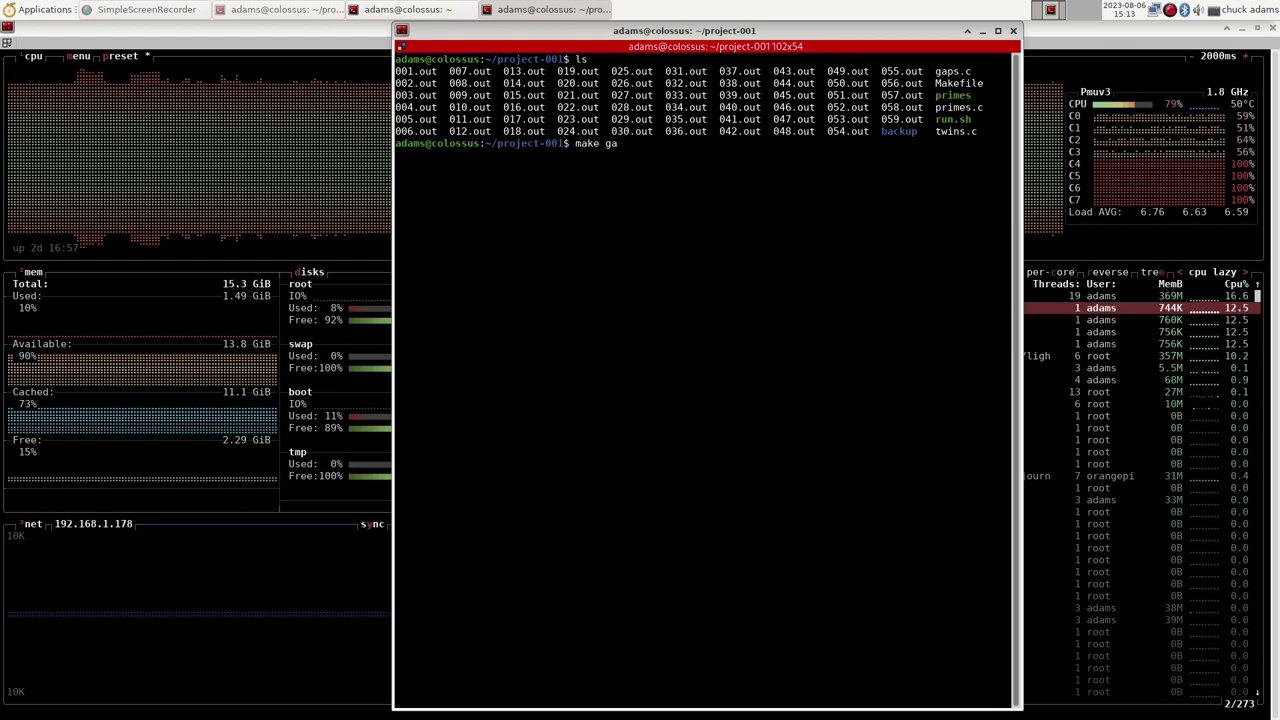
{"action": "type", "text": "ps"}
{"action": "key", "text": "Return"}
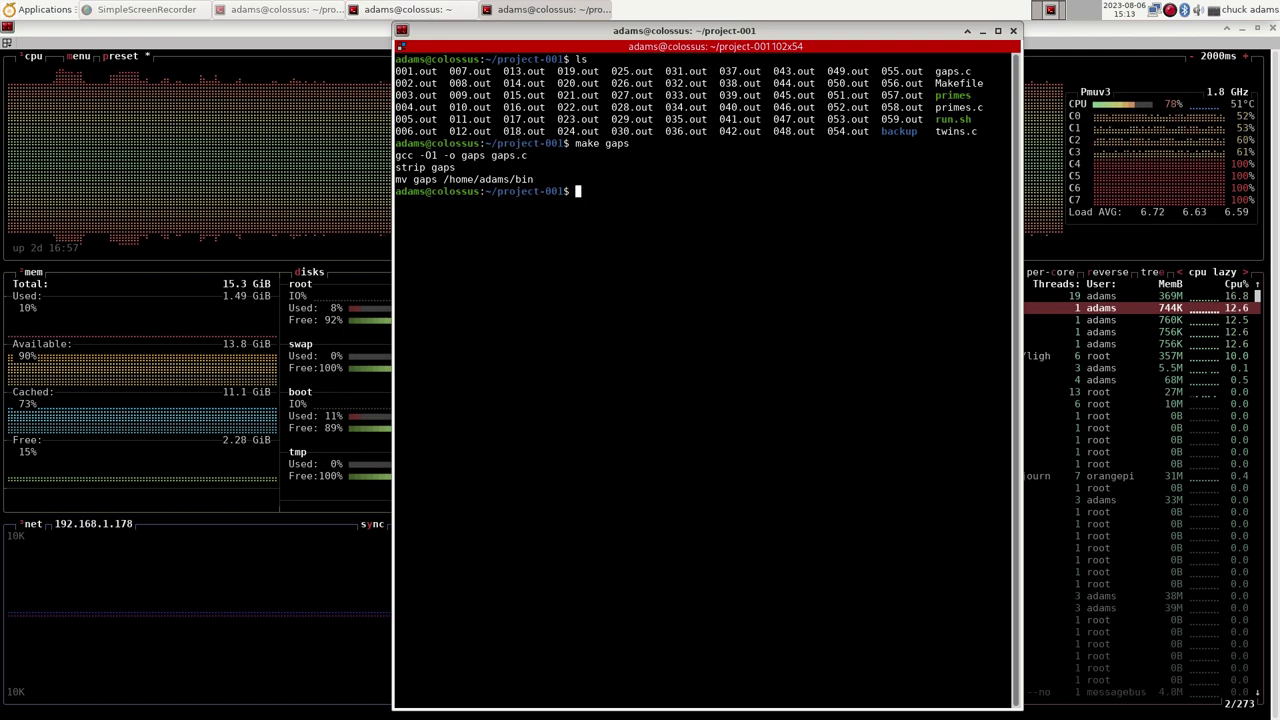
- Pipe all .out files through the gaps program with cat *.out | gaps, and interrupt the run partway
{"action": "type", "text": "cat "}
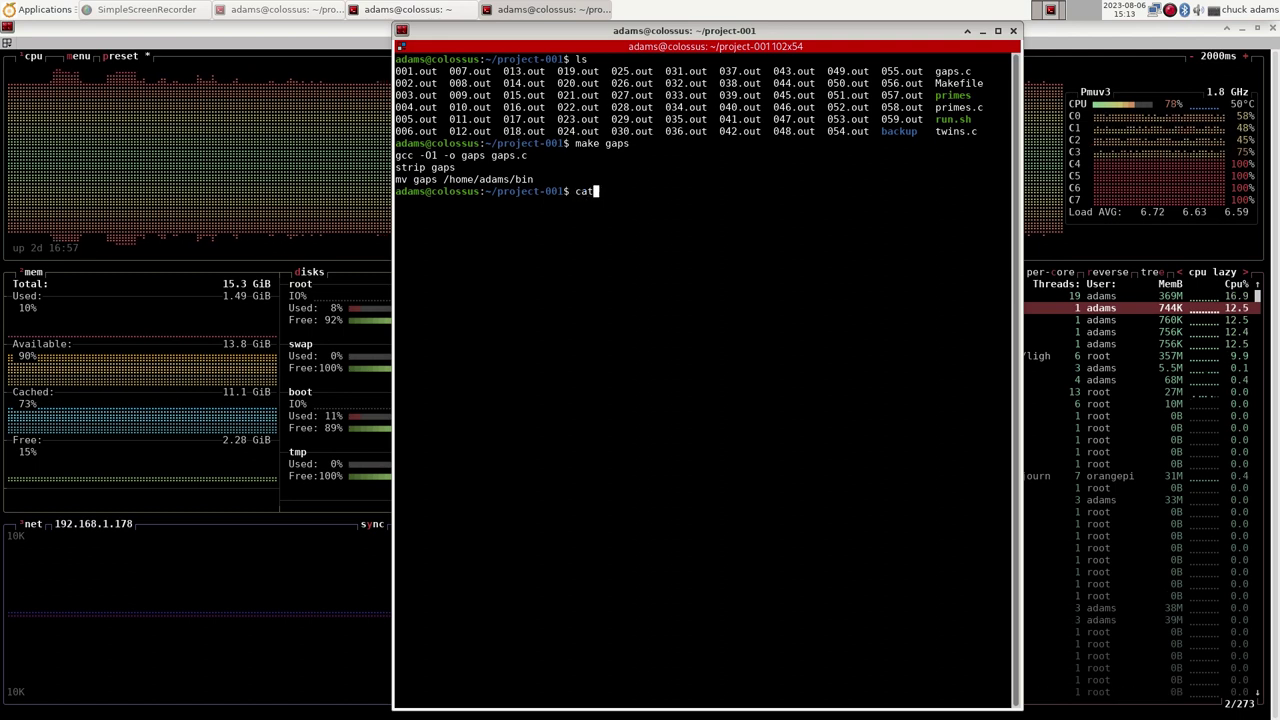
{"action": "type", "text": "*.out | gaps"}
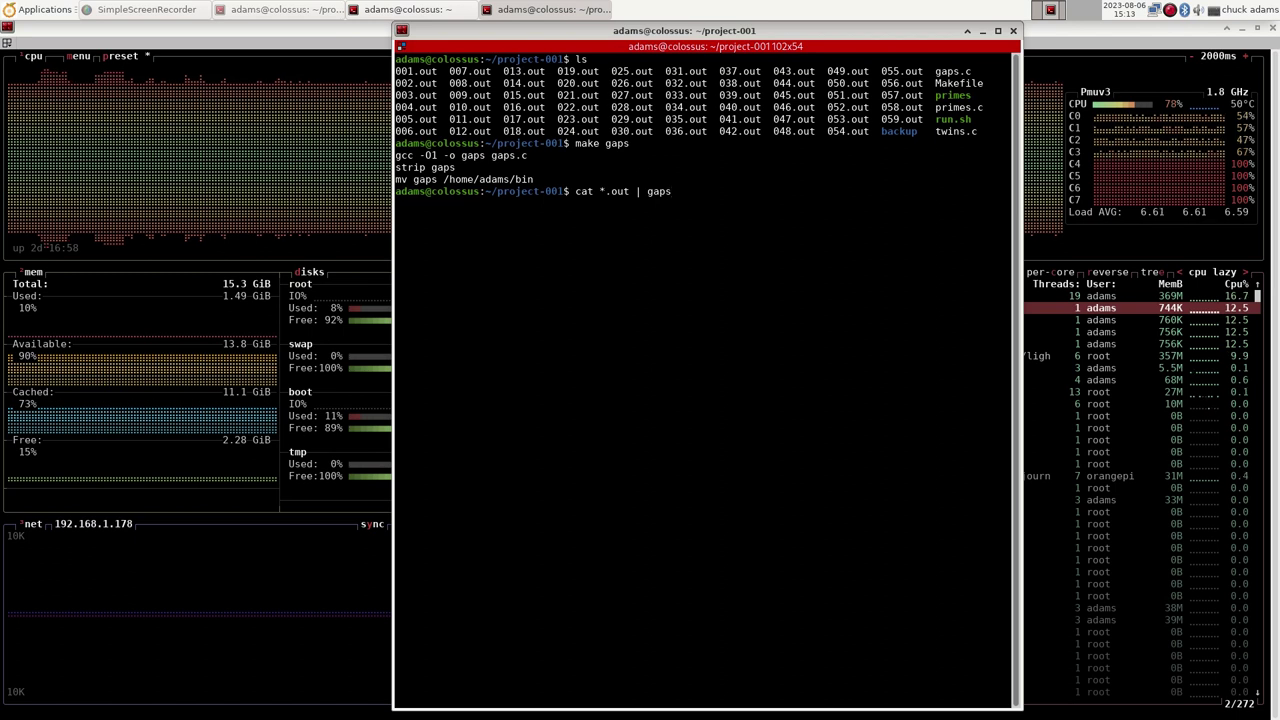
{"action": "key", "text": "Return"}
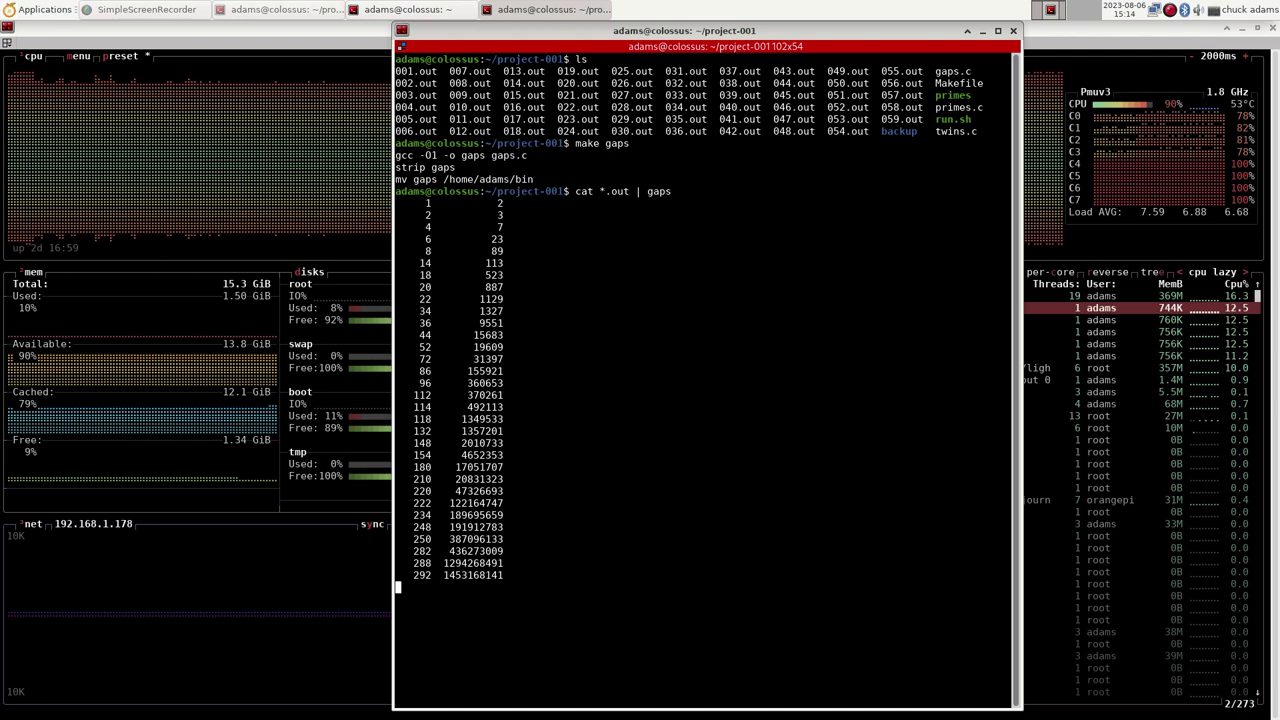
{"action": "key", "text": "ctrl+c"}
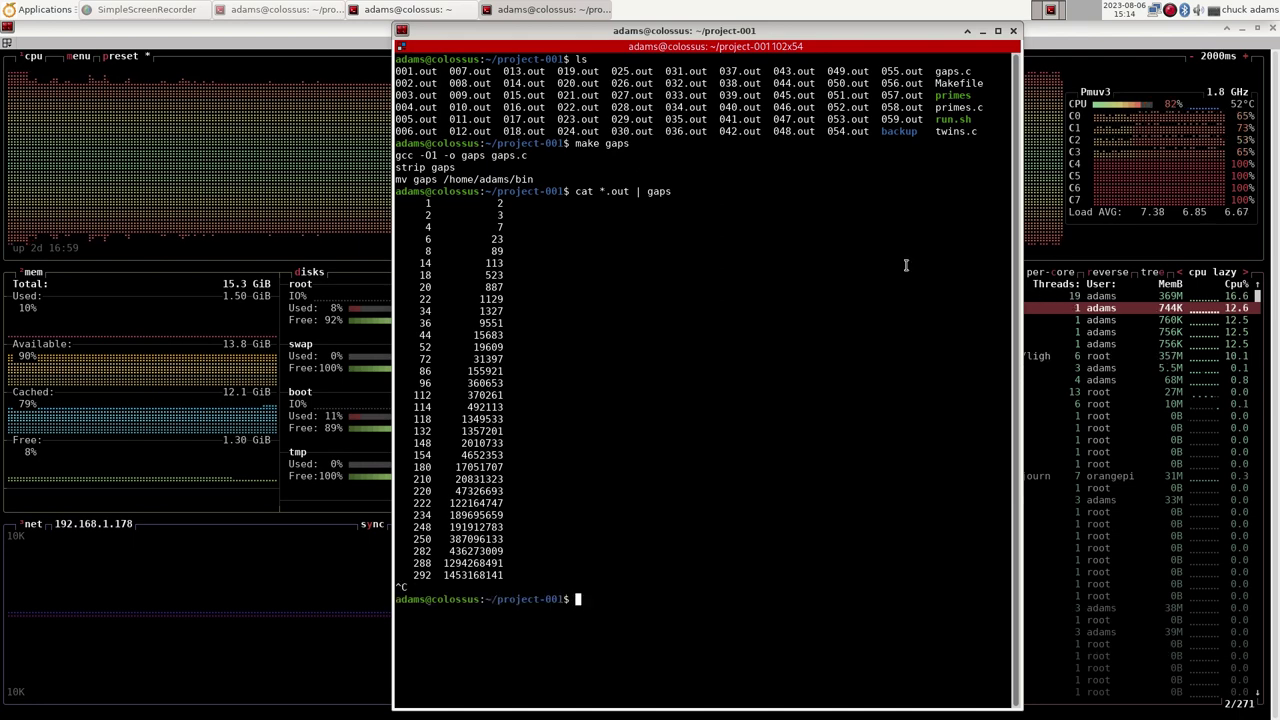
- Minimize the project-001 and btop terminals, and bring the project-001 terminal back onto the desktop
{"action": "left_click", "coordinate": [584, 14]}
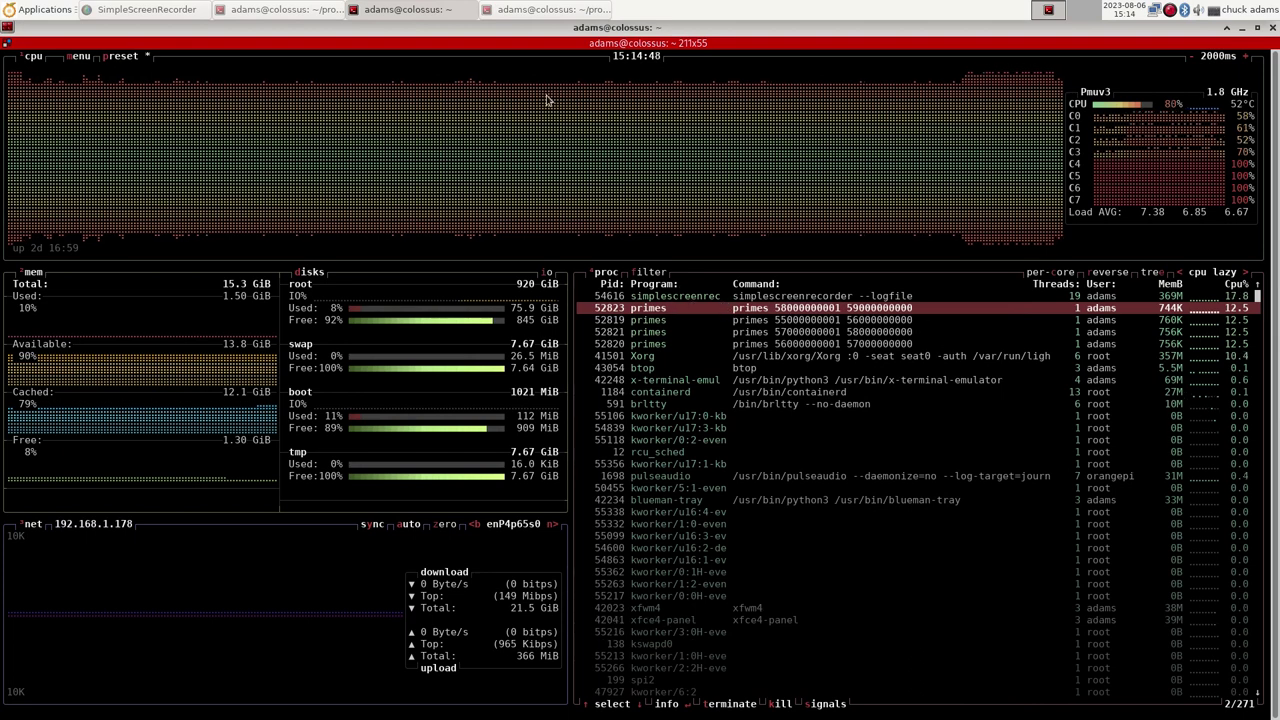
{"action": "left_click", "coordinate": [416, 10]}
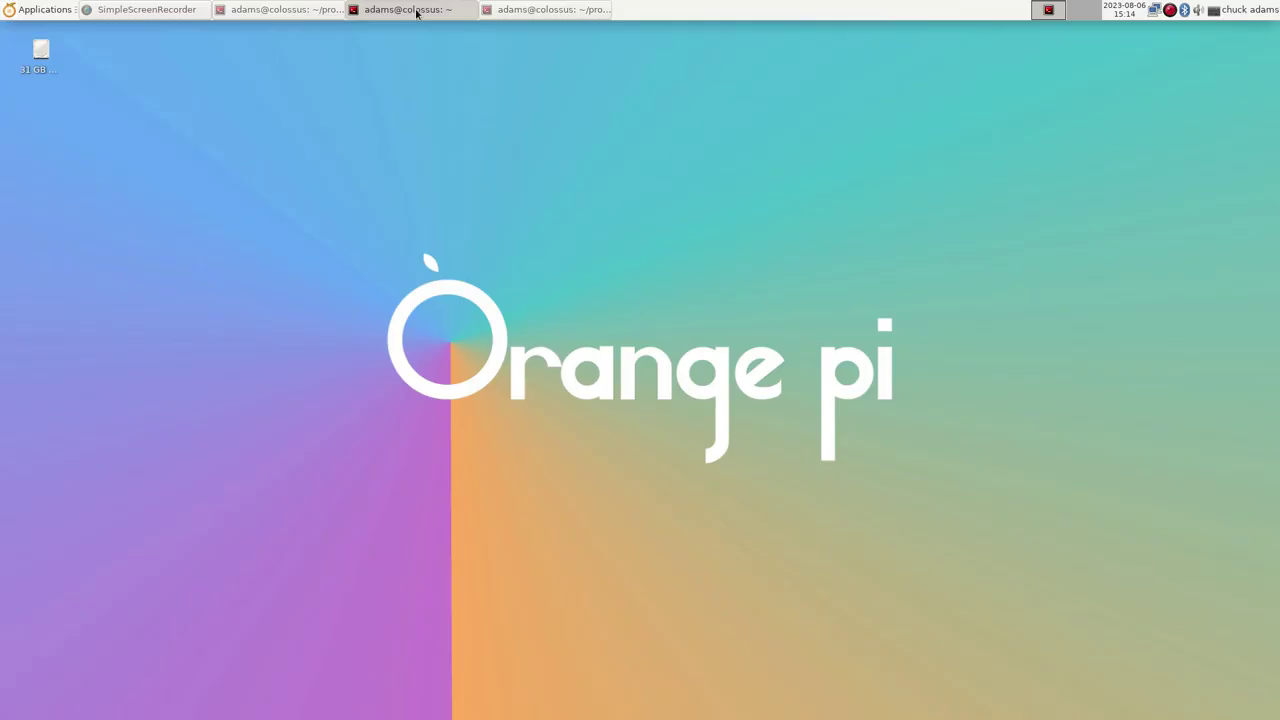
{"action": "left_click", "coordinate": [531, 10]}
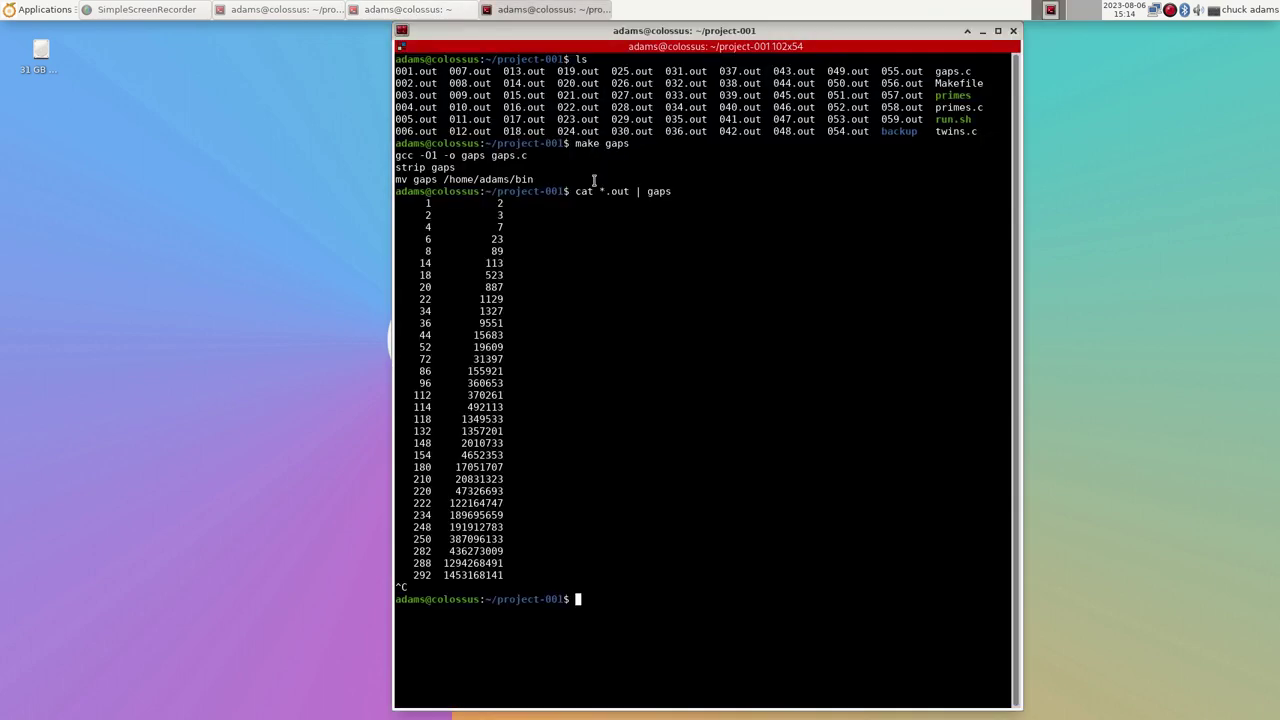
- List running processes with ps and ps a, and examine the lines of the running primes jobs
{"action": "type", "text": "ps"}
{"action": "key", "text": "Return"}
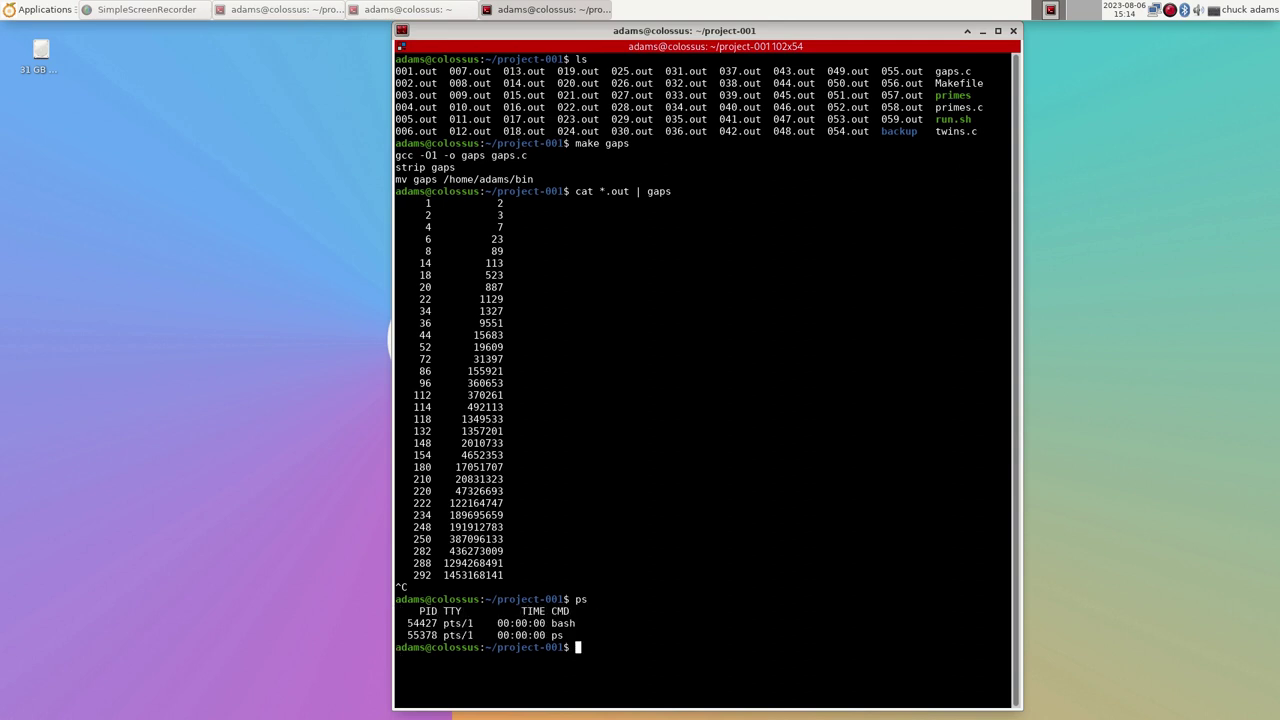
{"action": "type", "text": "pa"}
{"action": "type", "text": " a"}
{"action": "key", "text": "Return"}
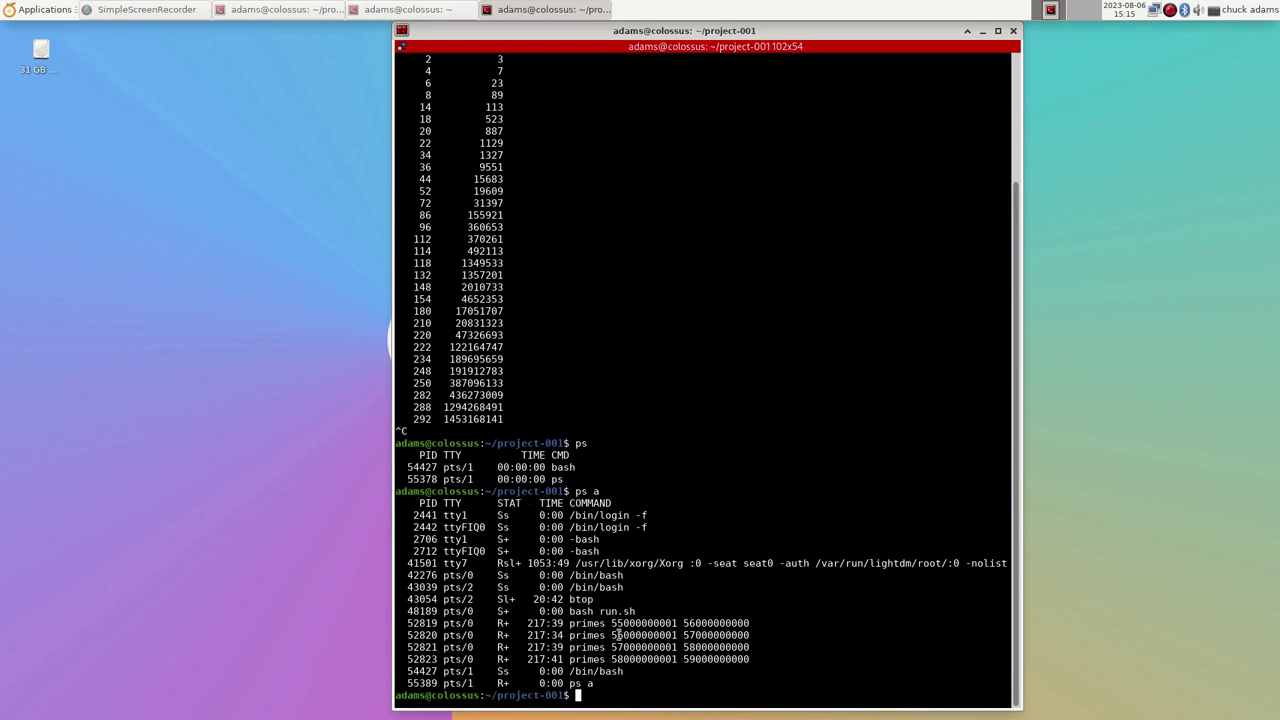
{"action": "left_click_drag", "start_coordinate": [758, 622], "coordinate": [757, 677]}
{"action": "left_click", "coordinate": [788, 661]}
{"action": "type", "text": "tail 059.out"}
{"action": "key", "text": "Return"}
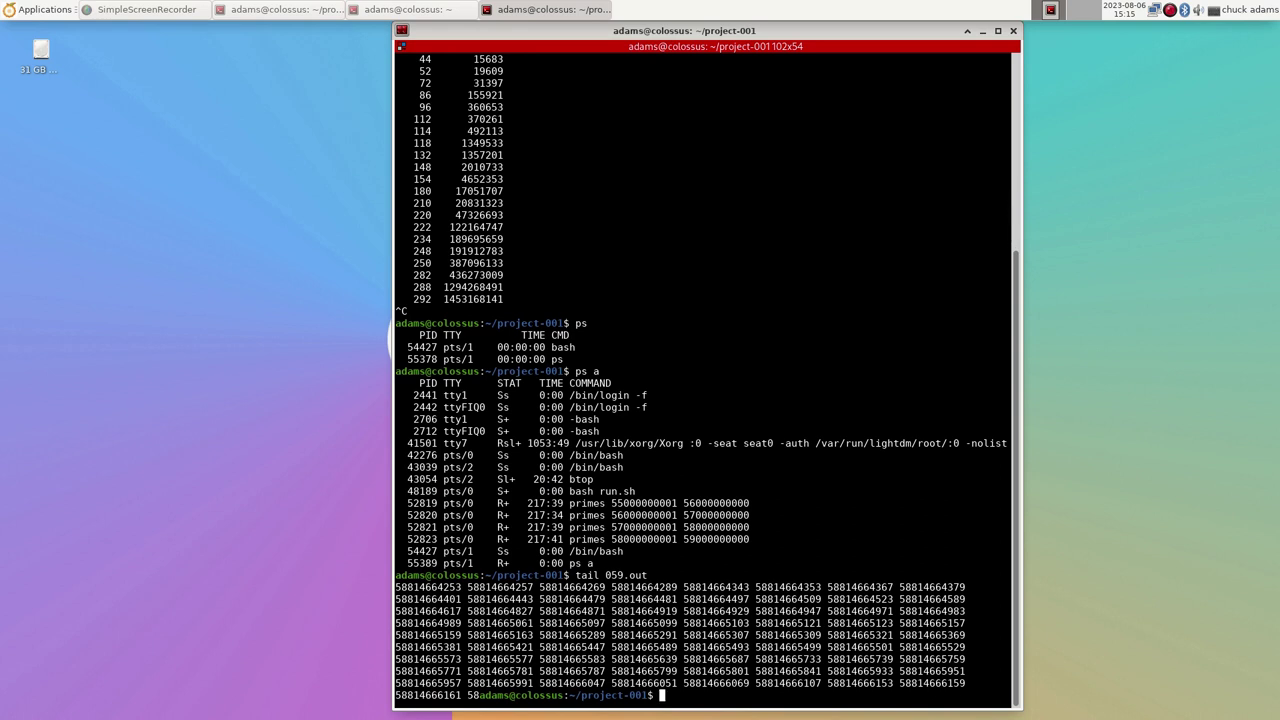
{"action": "left_click_drag", "start_coordinate": [898, 683], "coordinate": [966, 683]}
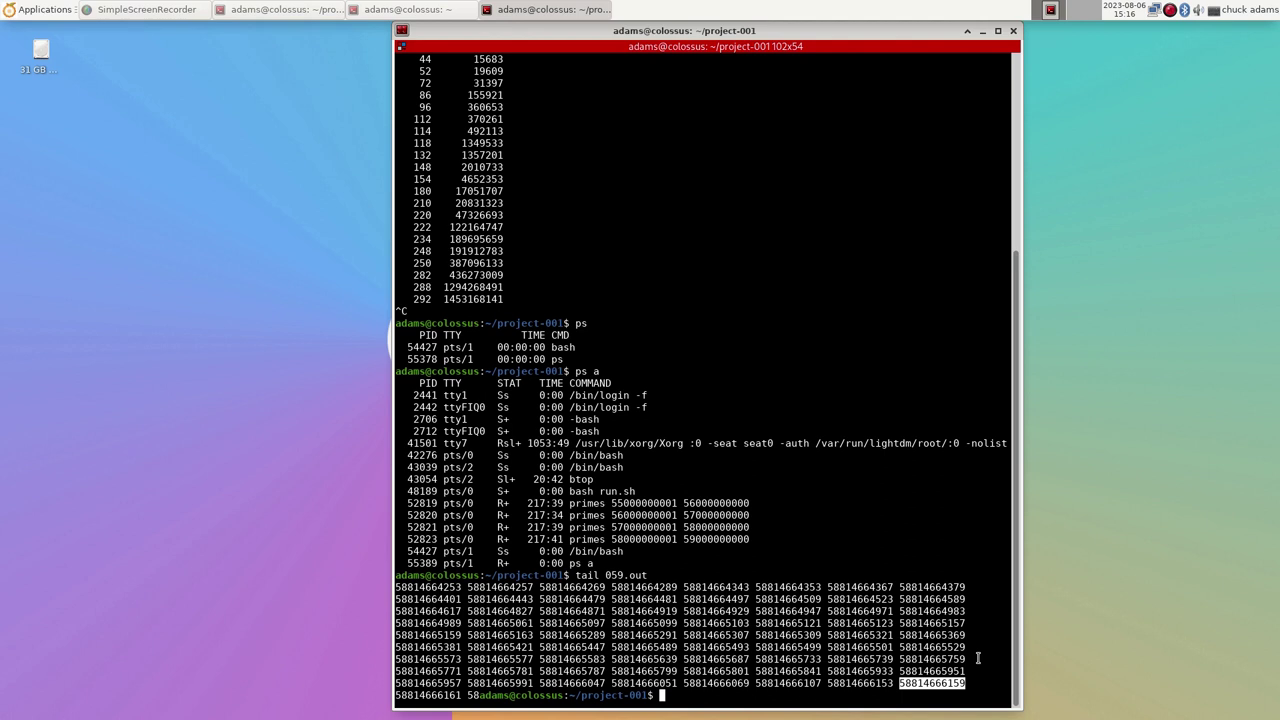
- Minimize the project-001 terminal and bring up the SimpleScreenRecorder window
{"action": "left_click", "coordinate": [595, 9]}
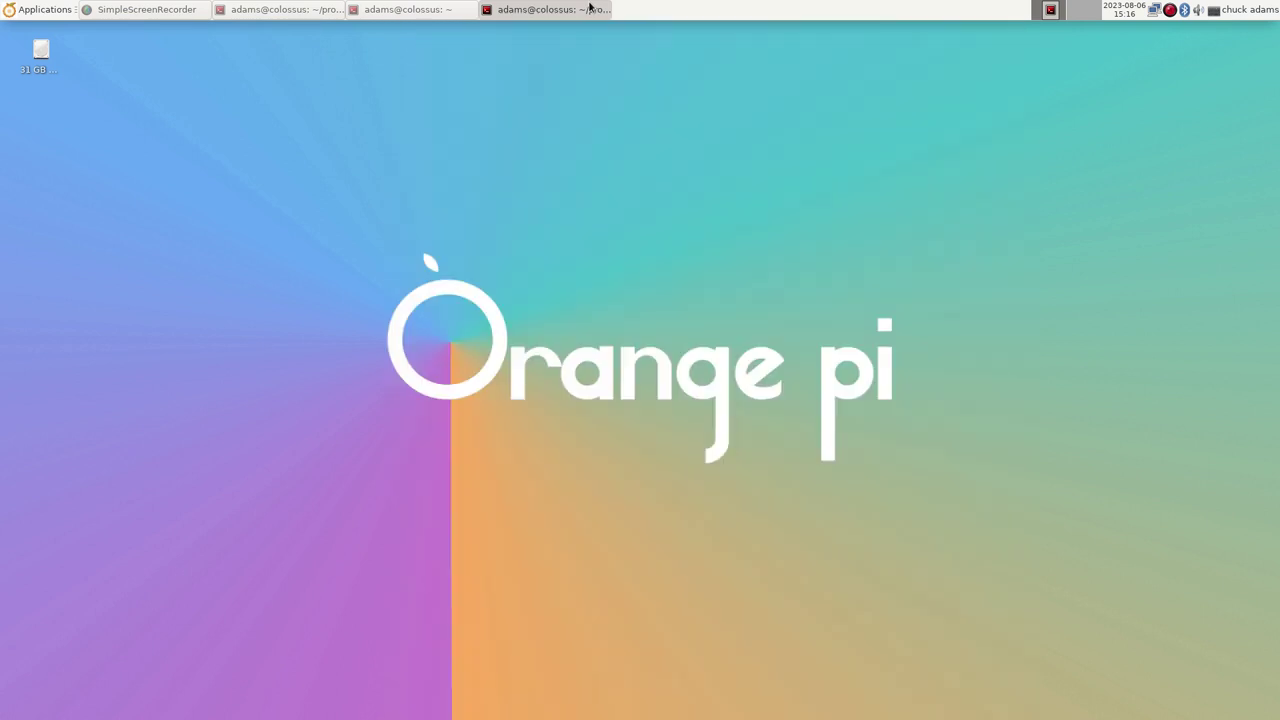
{"action": "left_click", "coordinate": [116, 9]}
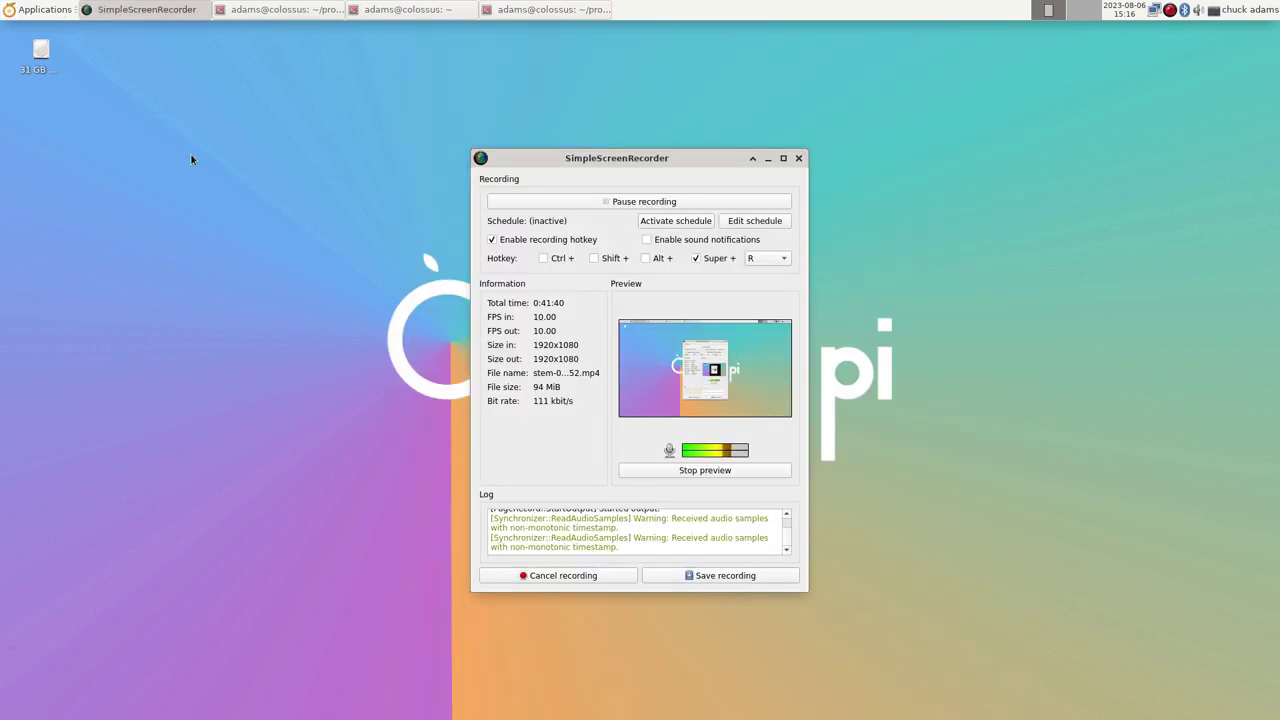